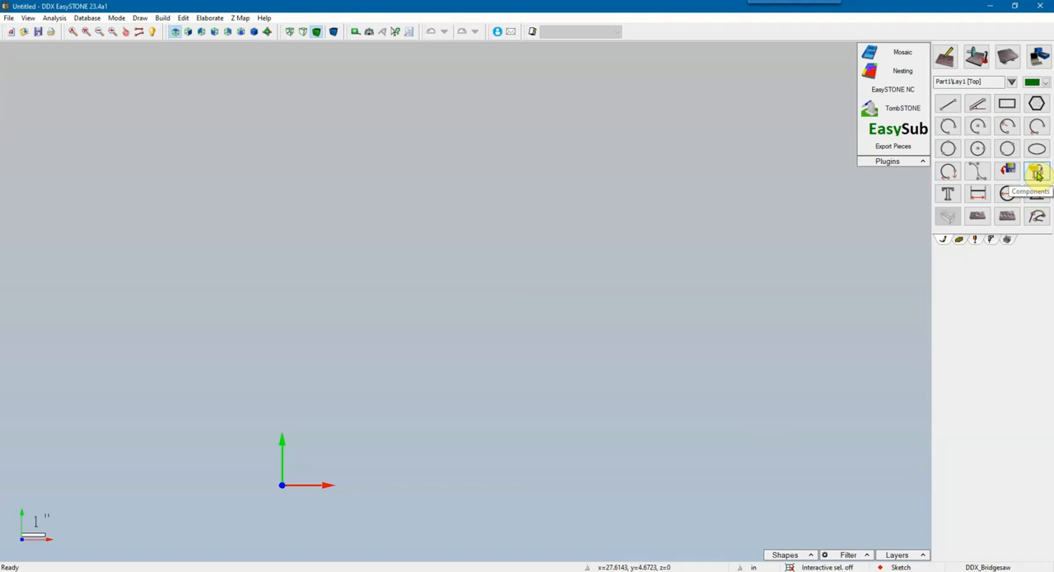
# Step: Open the Rapid Texturing component from the Artistic WallPanel components, then reposition and widen its dialog
pyautogui.click(1037, 174)
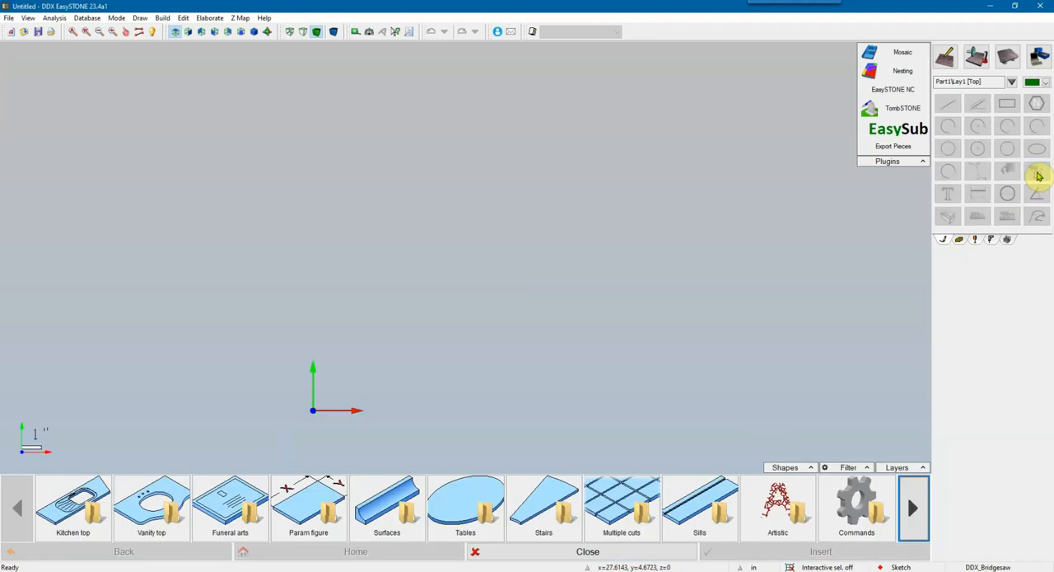
pyautogui.click(778, 517)
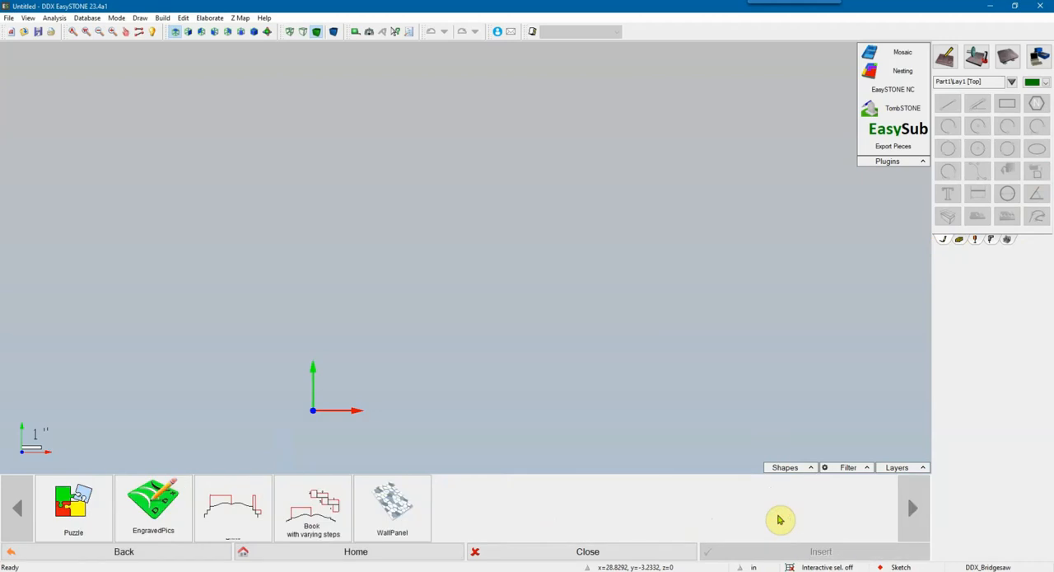
pyautogui.click(393, 517)
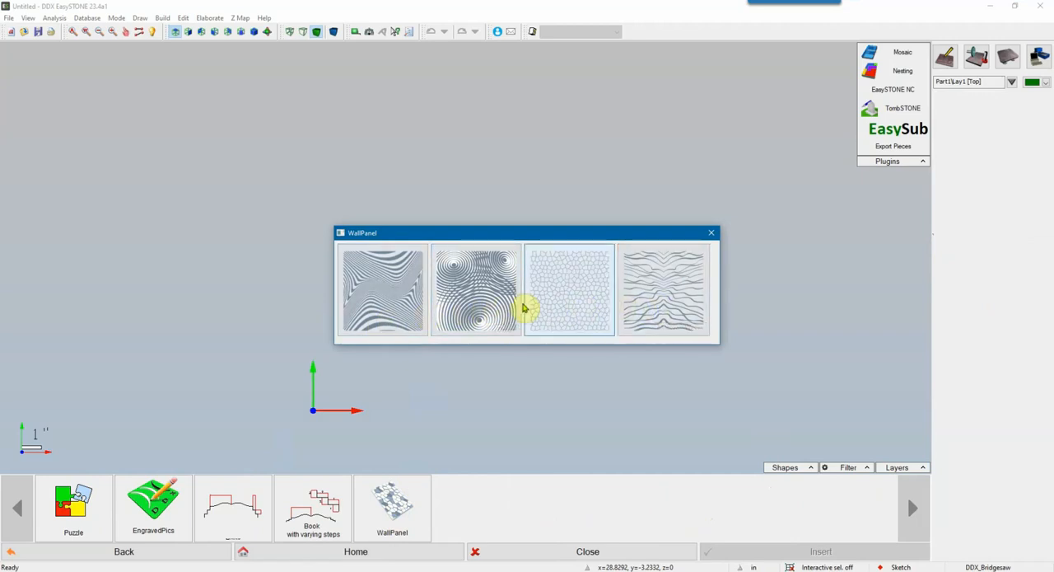
pyautogui.click(393, 303)
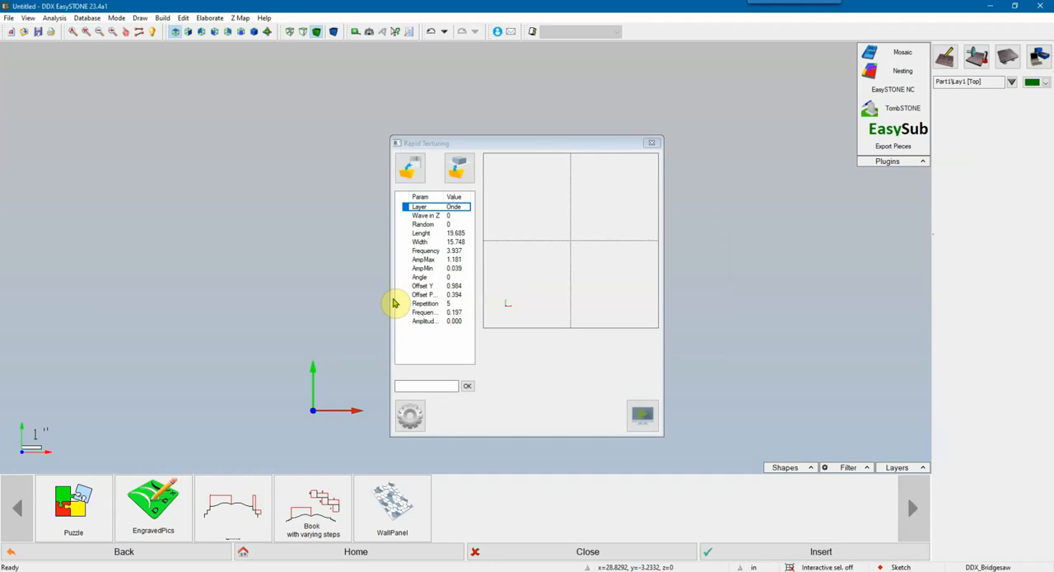
pyautogui.moveTo(498, 143); pyautogui.dragTo(412, 113)
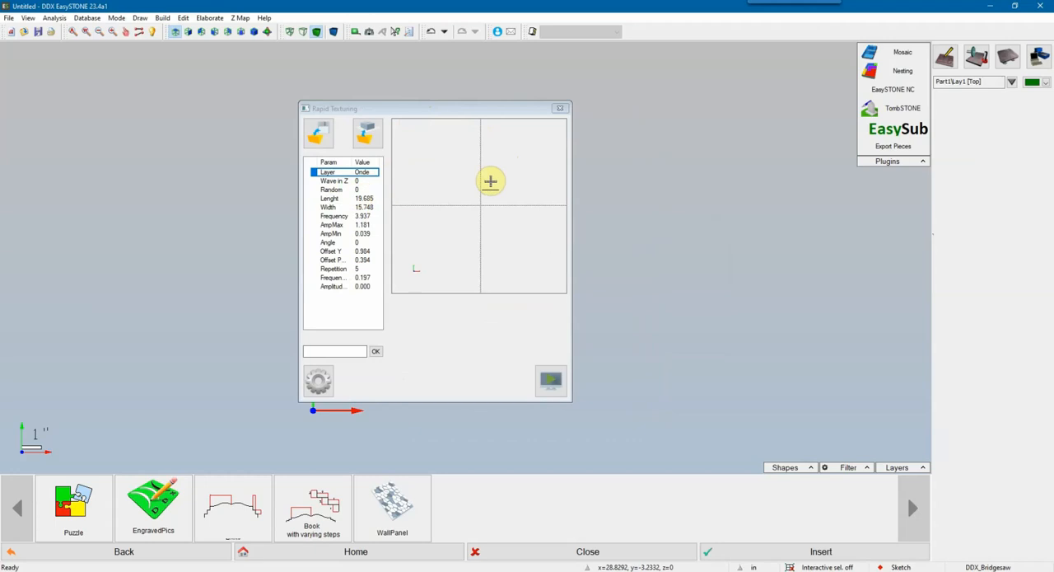
pyautogui.moveTo(569, 327); pyautogui.dragTo(686, 323)
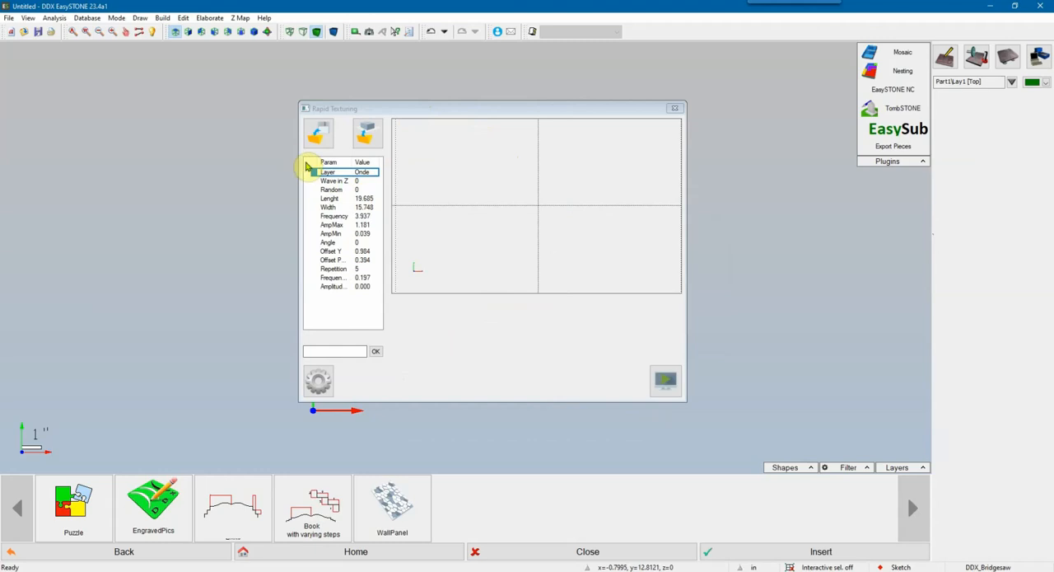
pyautogui.moveTo(318, 162); pyautogui.dragTo(309, 162)
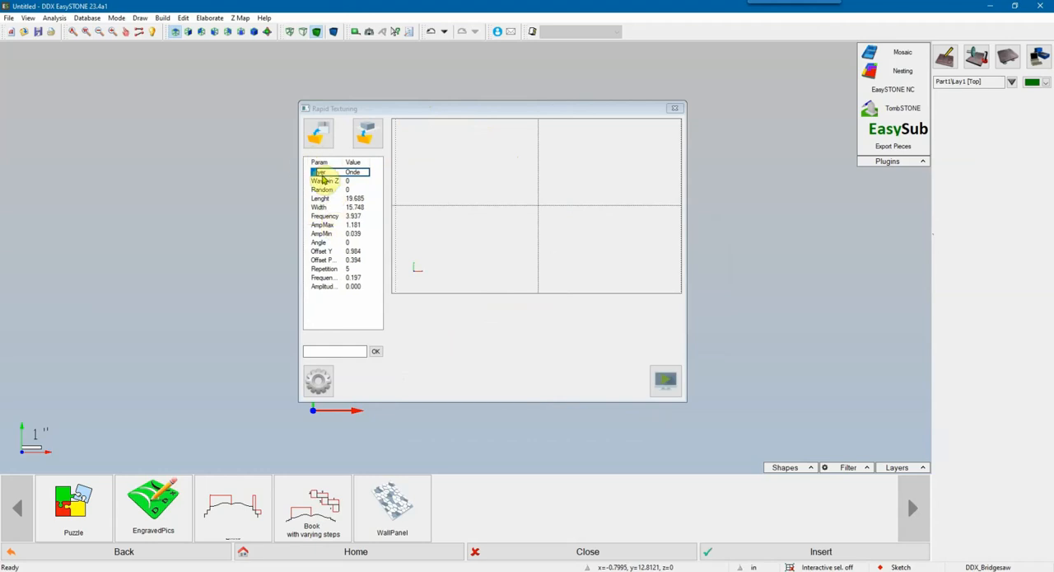
# Step: Enable the Wave in Z and Random options for the wave texture
pyautogui.click(353, 173)
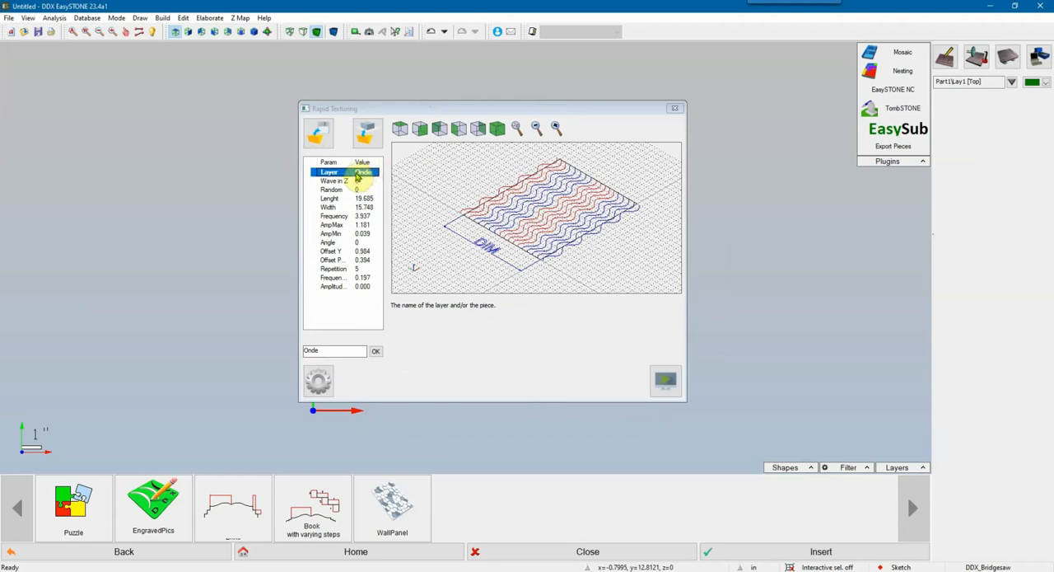
pyautogui.click(335, 182)
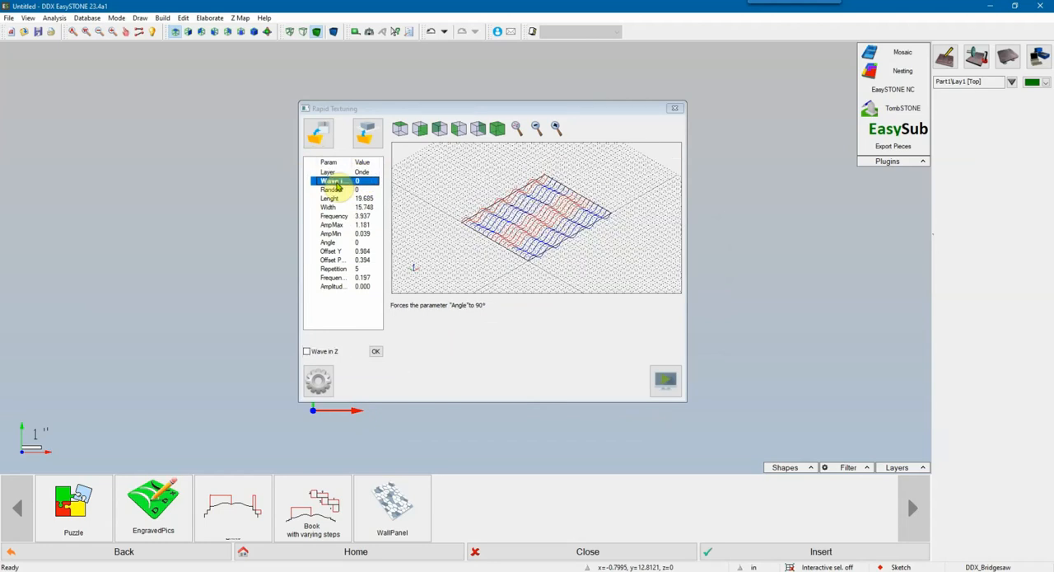
pyautogui.click(308, 352)
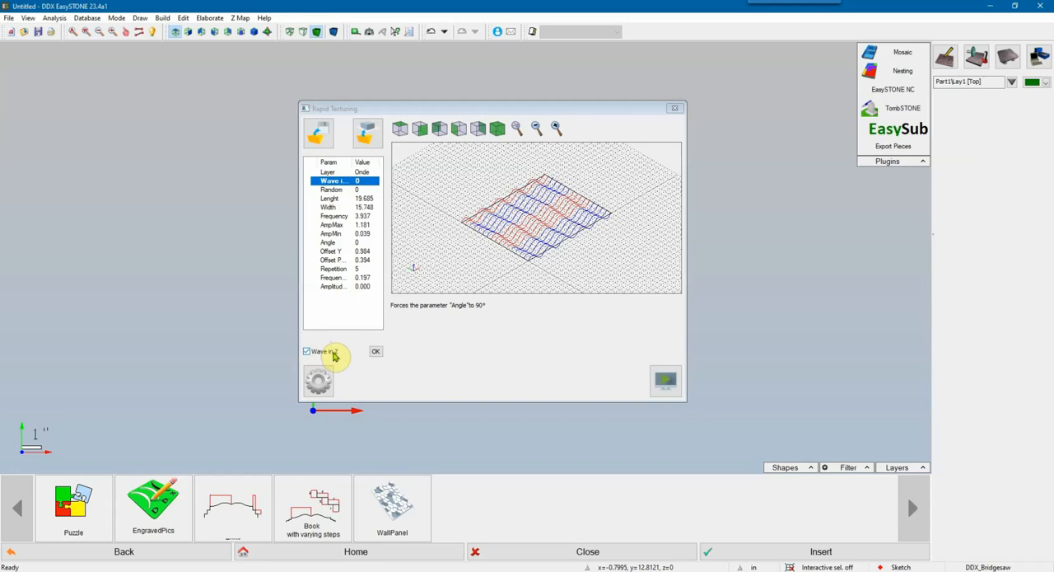
pyautogui.click(375, 354)
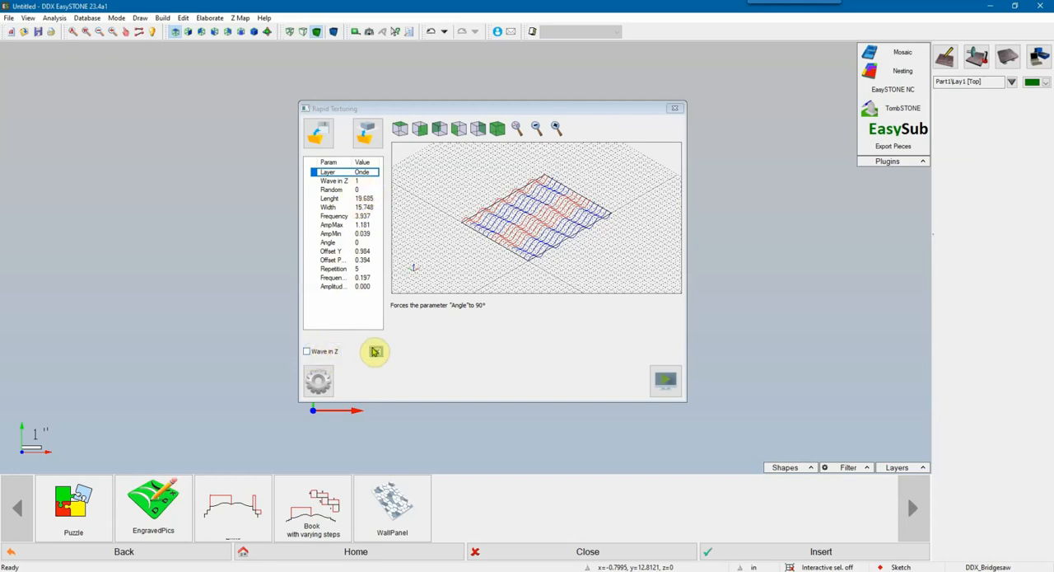
pyautogui.click(338, 190)
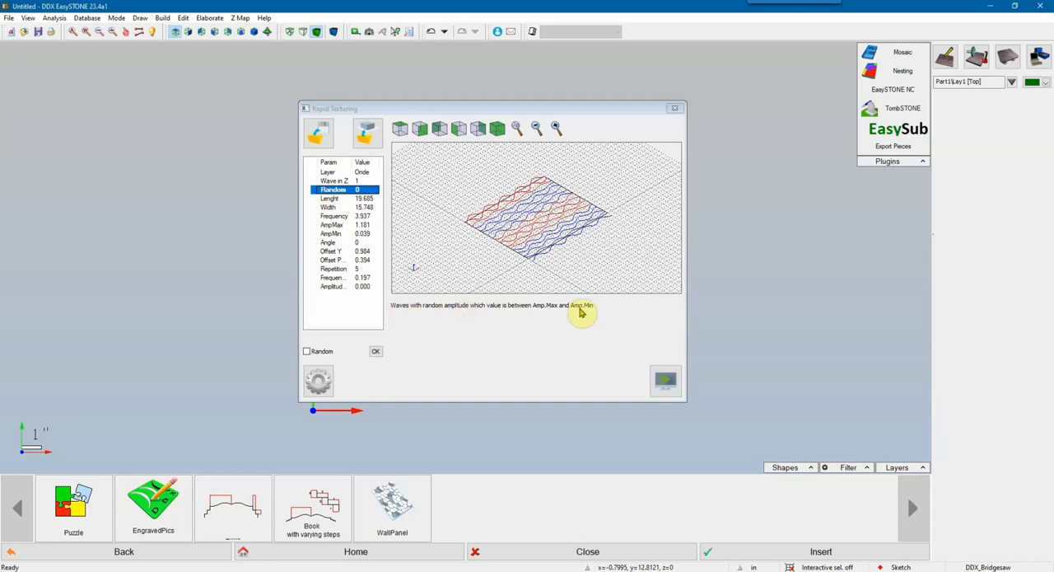
pyautogui.click(307, 351)
pyautogui.click(376, 354)
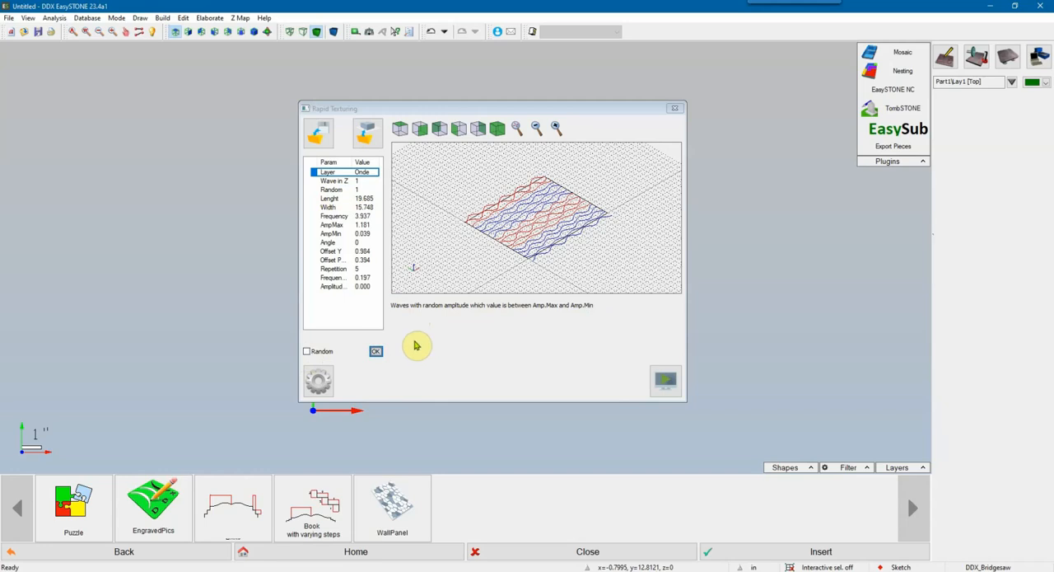
# Step: Set the texturing area's length to 24 inches and its width to 12 inches
pyautogui.click(329, 198)
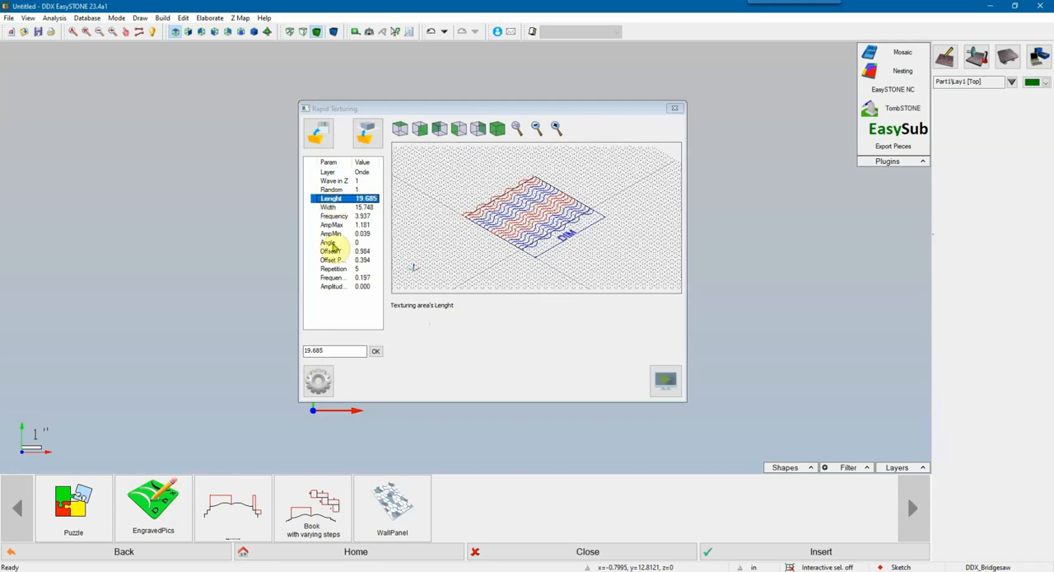
pyautogui.moveTo(335, 351); pyautogui.dragTo(294, 351)
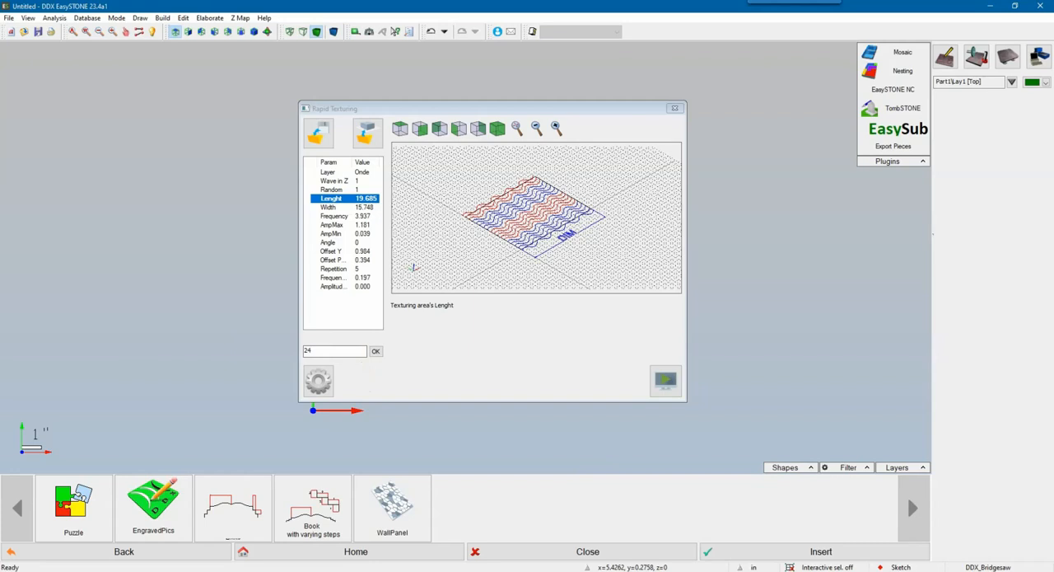
pyautogui.click(375, 352)
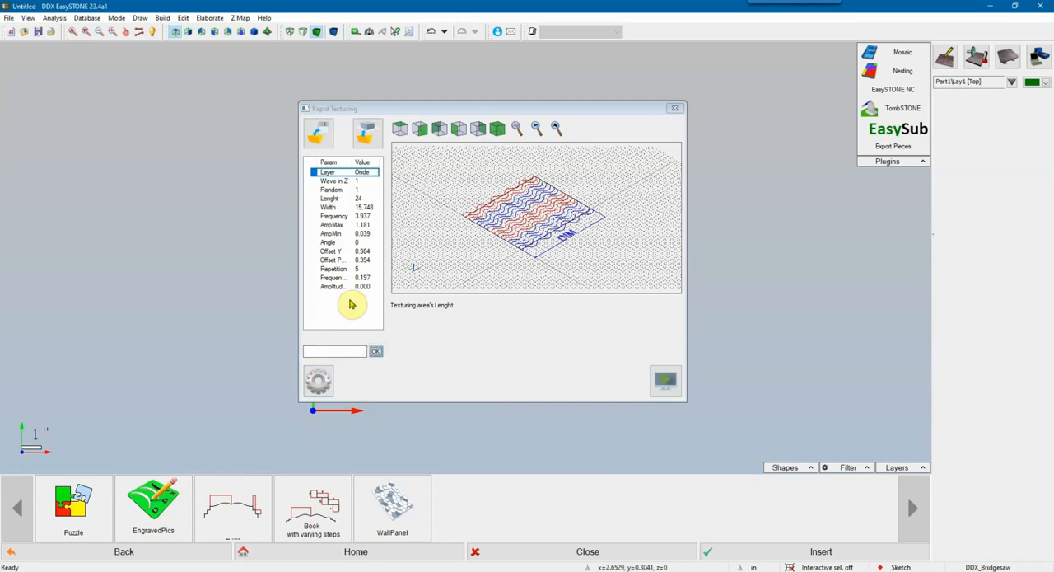
pyautogui.click(329, 206)
pyautogui.click(312, 351)
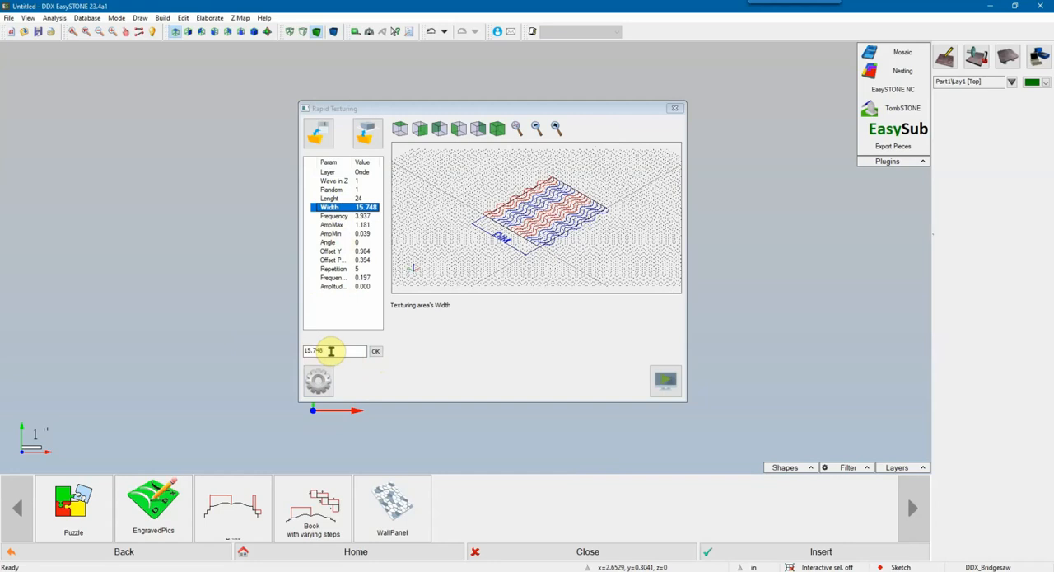
pyautogui.moveTo(292, 350); pyautogui.dragTo(359, 346)
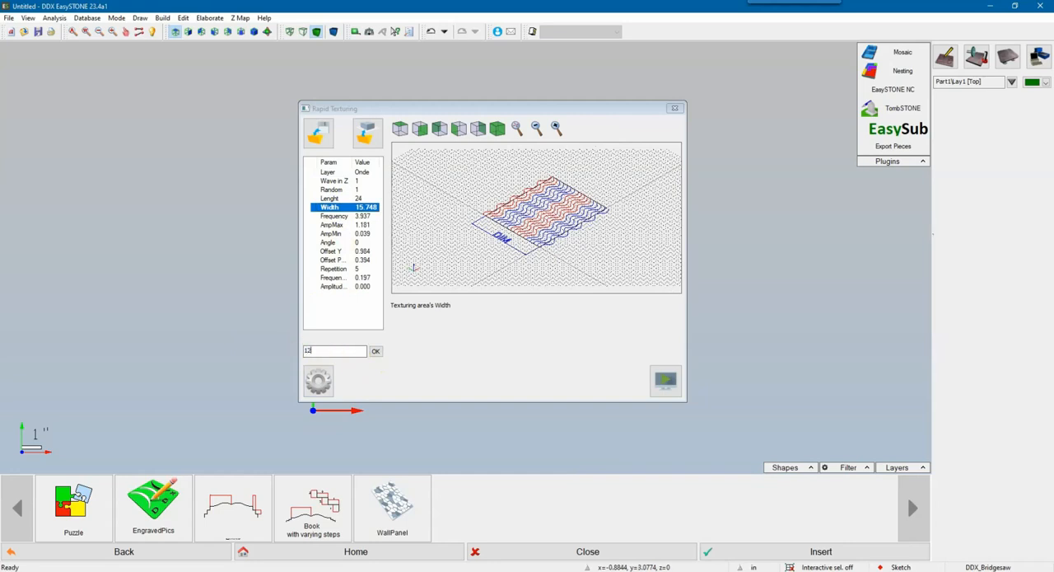
pyautogui.write('12')
pyautogui.click(375, 352)
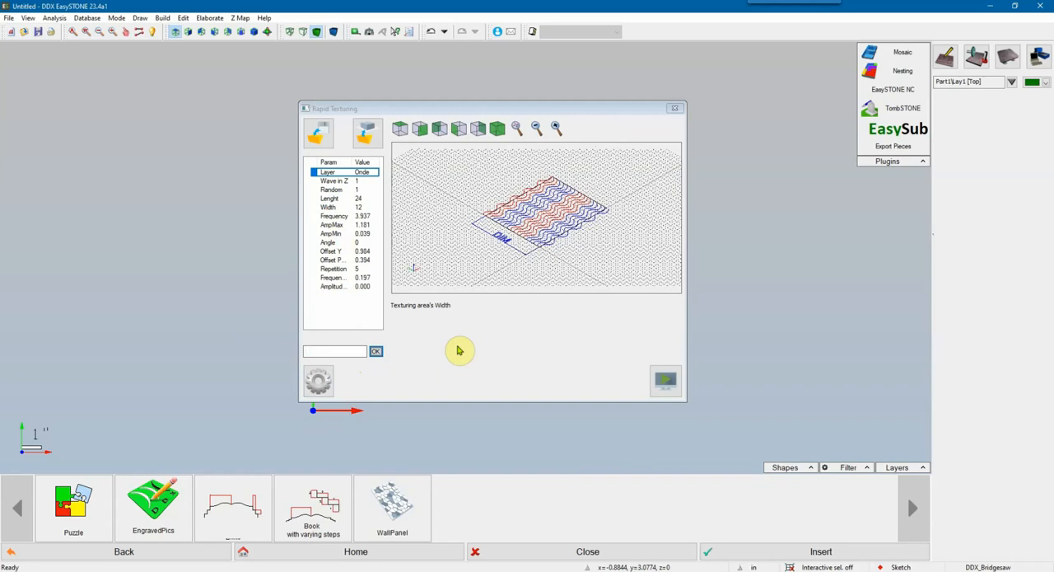
# Step: Inspect the wave spacing in the top view of the preview and set Frequency to 8 inches
pyautogui.click(332, 215)
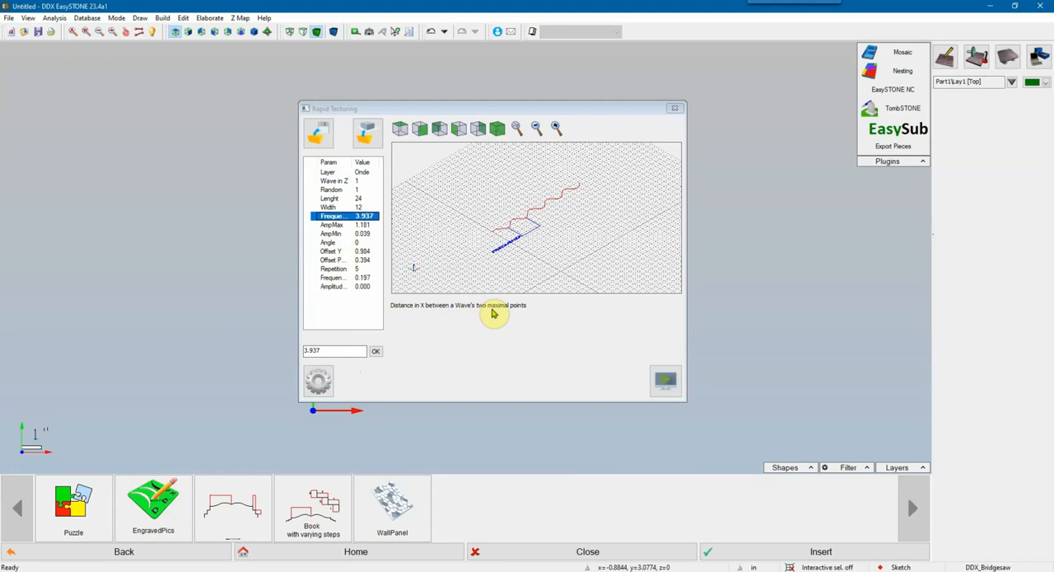
pyautogui.click(400, 131)
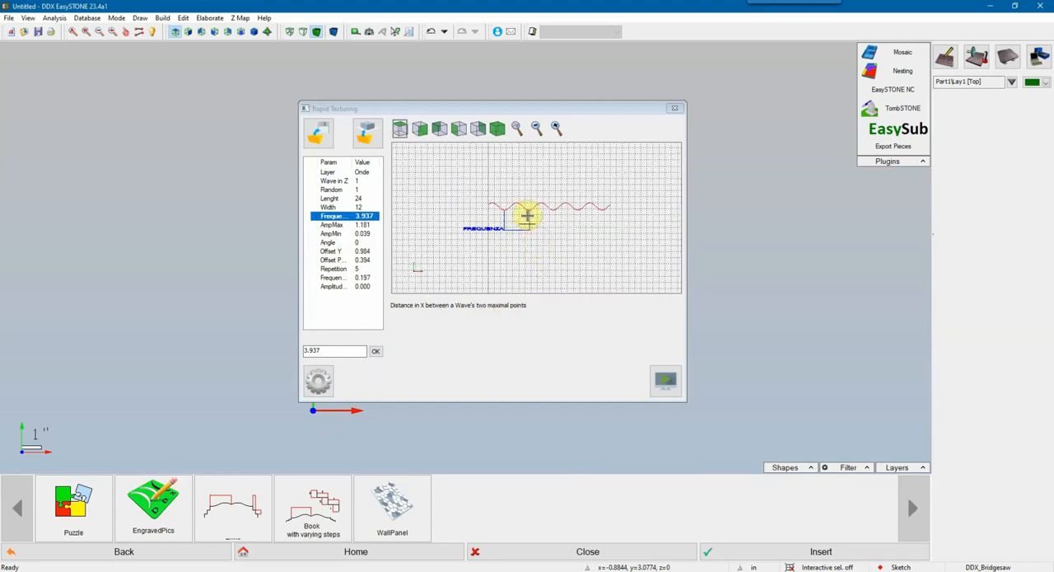
pyautogui.scroll(2, 528, 215)
pyautogui.moveTo(565, 222); pyautogui.dragTo(551, 239, button='middle')
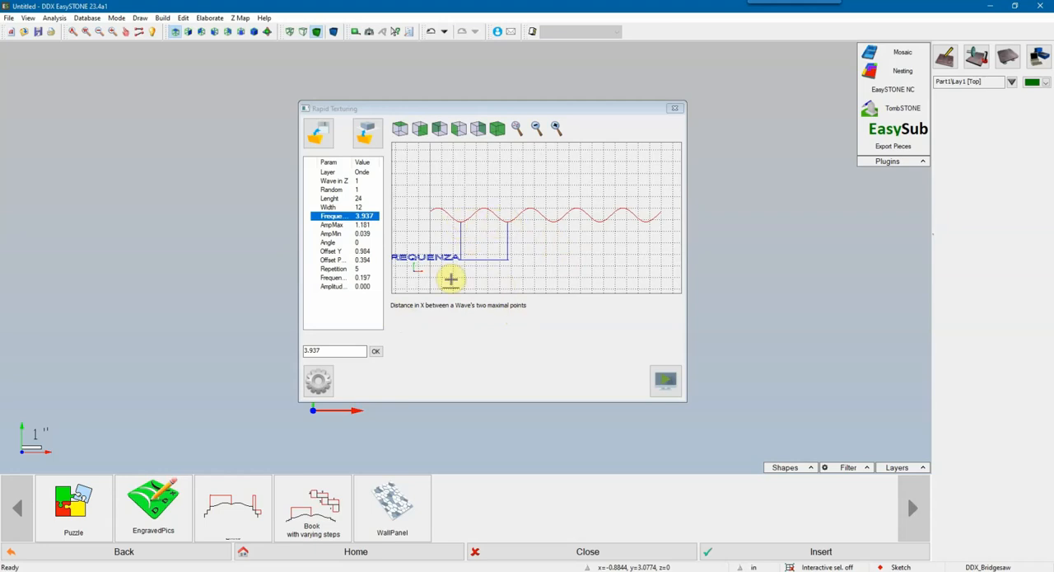
pyautogui.moveTo(319, 349); pyautogui.dragTo(260, 346)
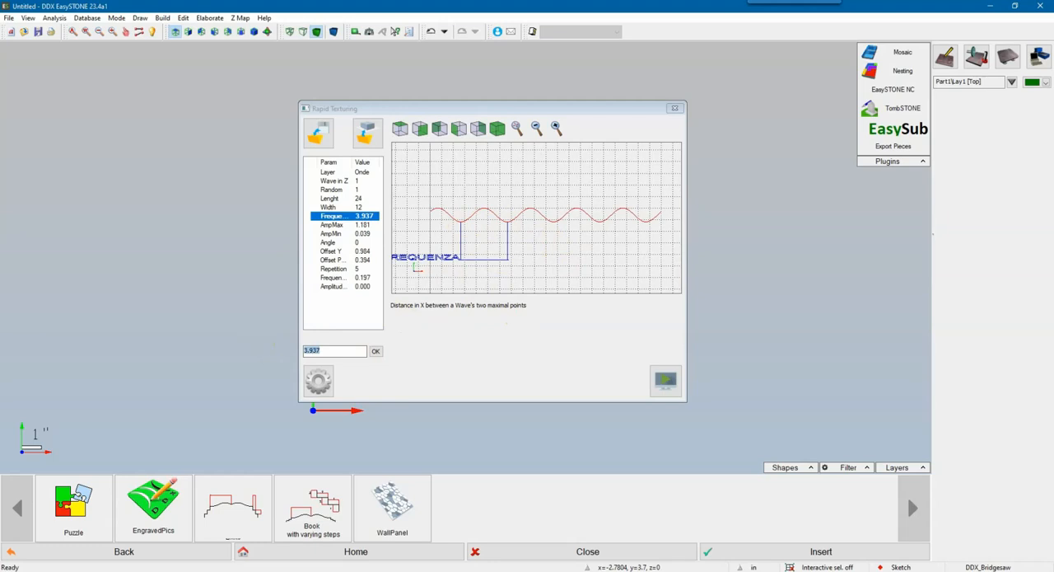
pyautogui.write('8')
pyautogui.click(376, 351)
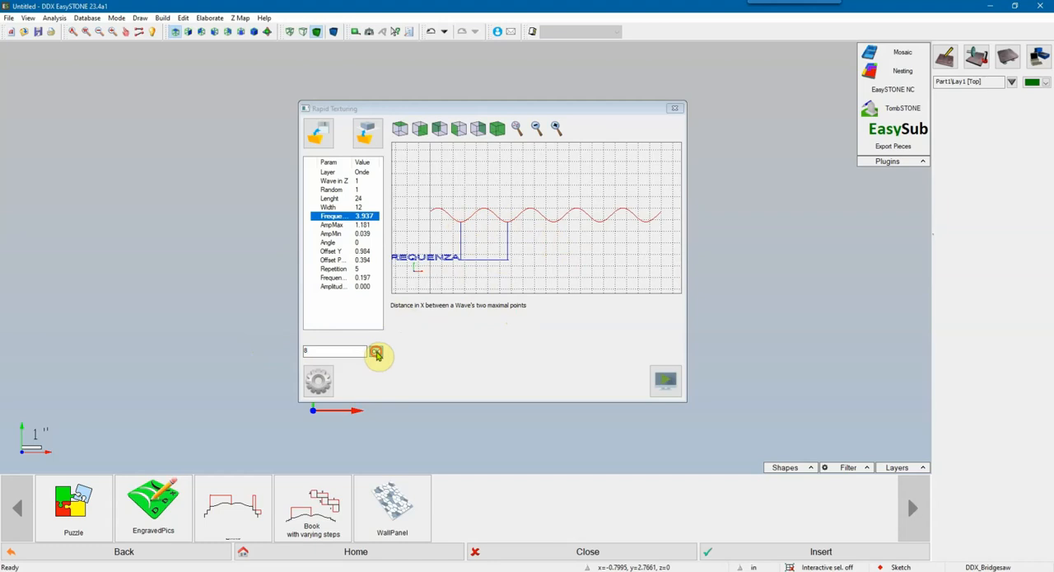
# Step: Check the maximum amplitude in the top view of the preview and set AmpMax to 1 inch
pyautogui.click(333, 225)
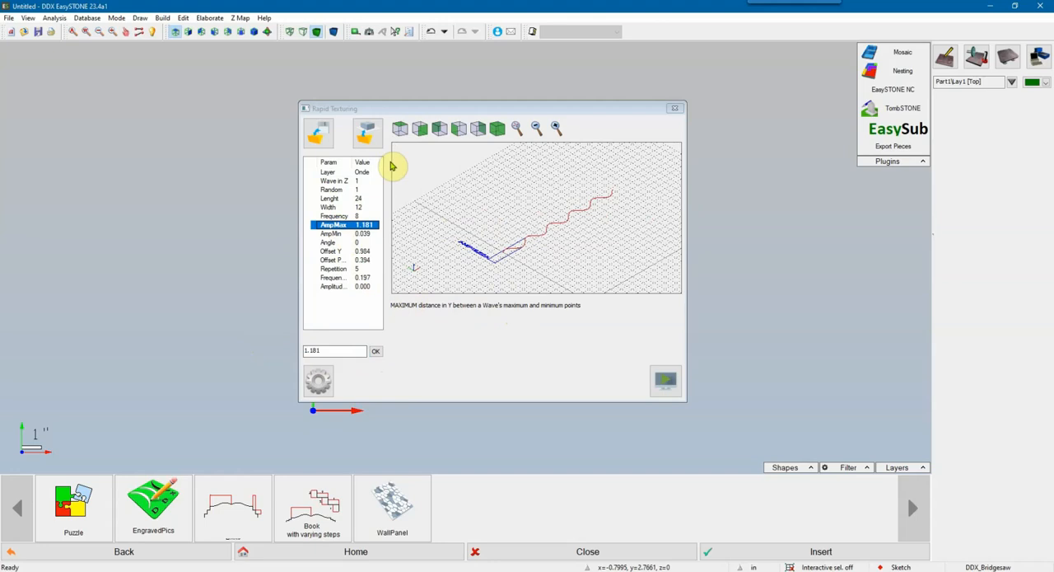
pyautogui.click(401, 130)
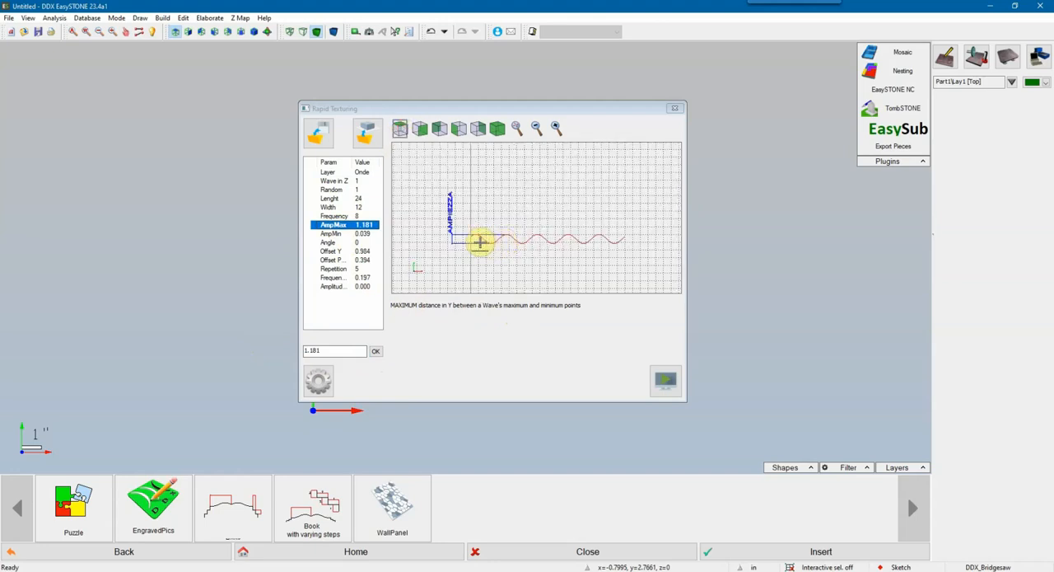
pyautogui.scroll(1, 503, 243)
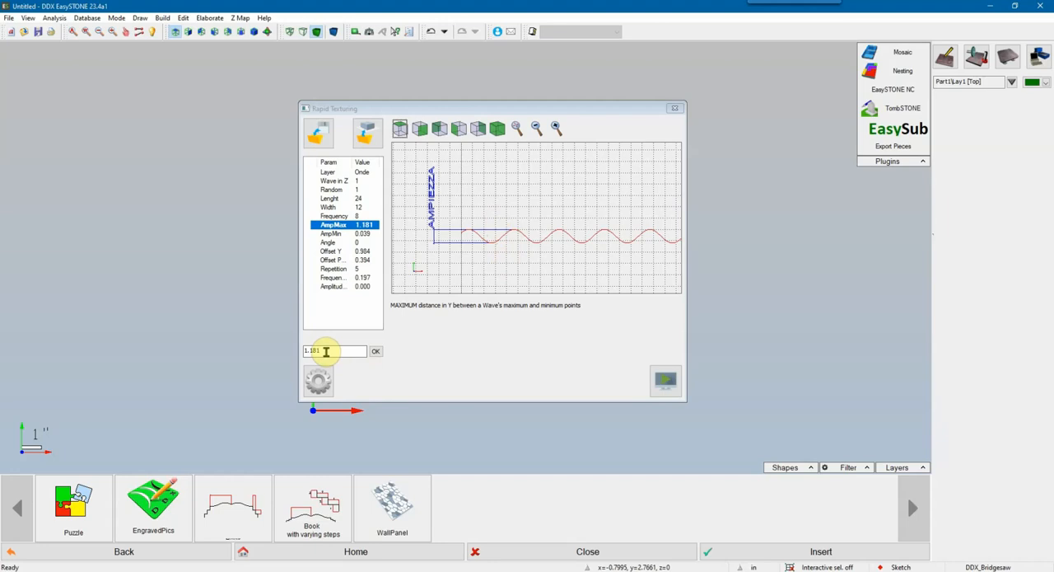
pyautogui.moveTo(326, 351); pyautogui.dragTo(287, 359)
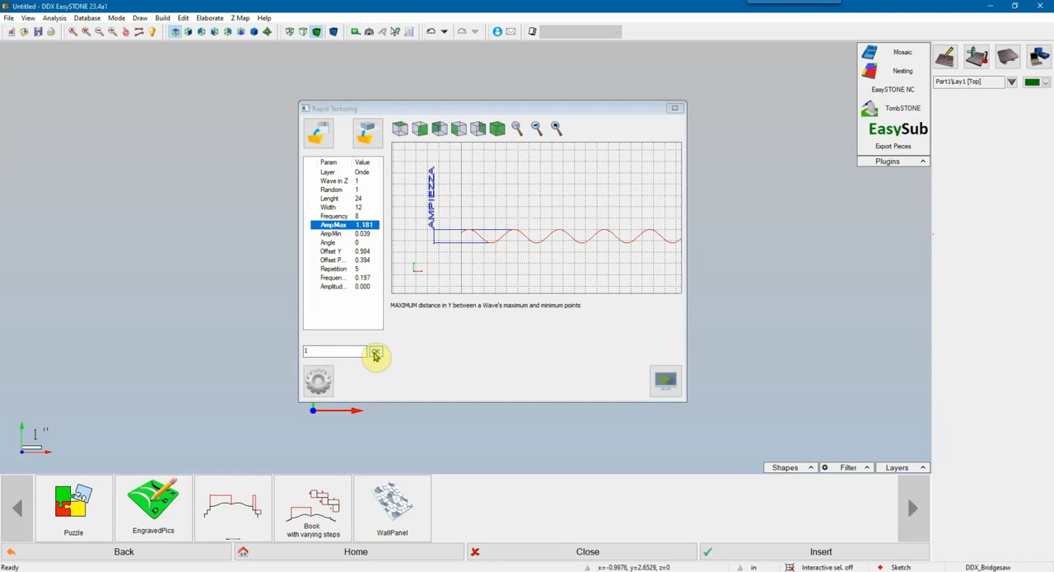
pyautogui.click(374, 352)
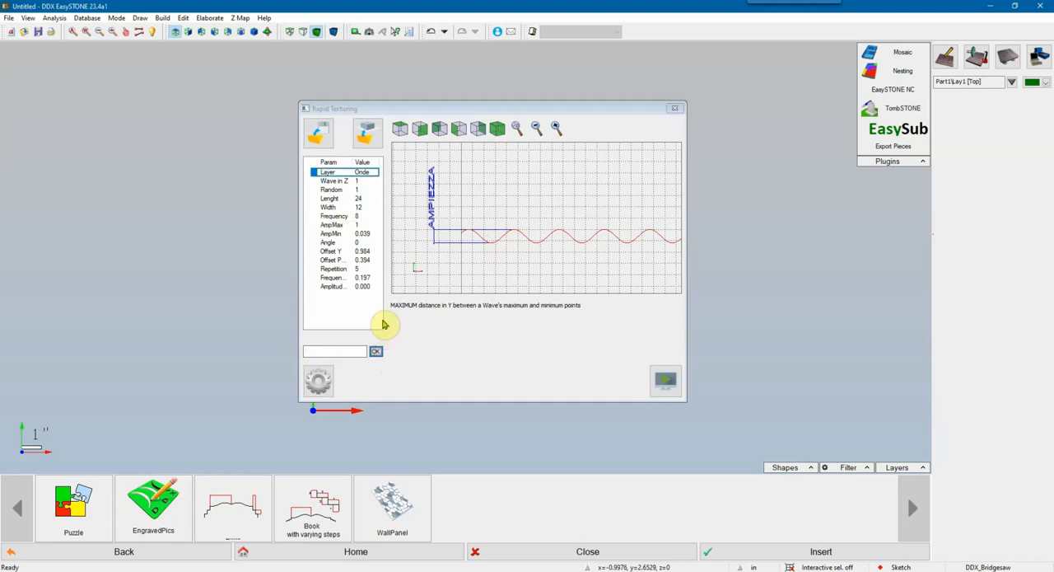
# Step: Check the minimum amplitude in the top view of the preview and set AmpMin to 0.25 inch
pyautogui.click(333, 234)
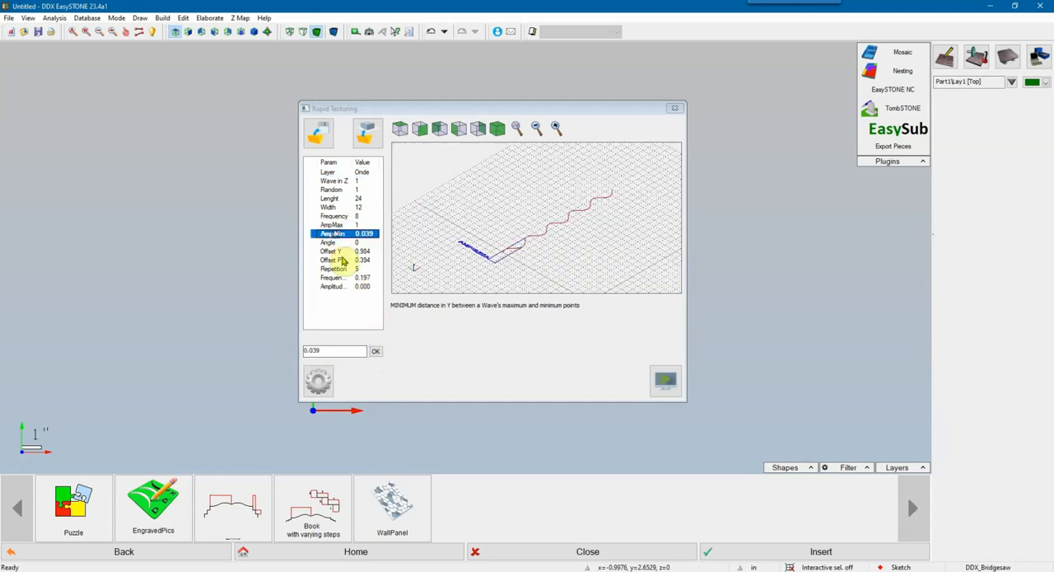
pyautogui.click(399, 129)
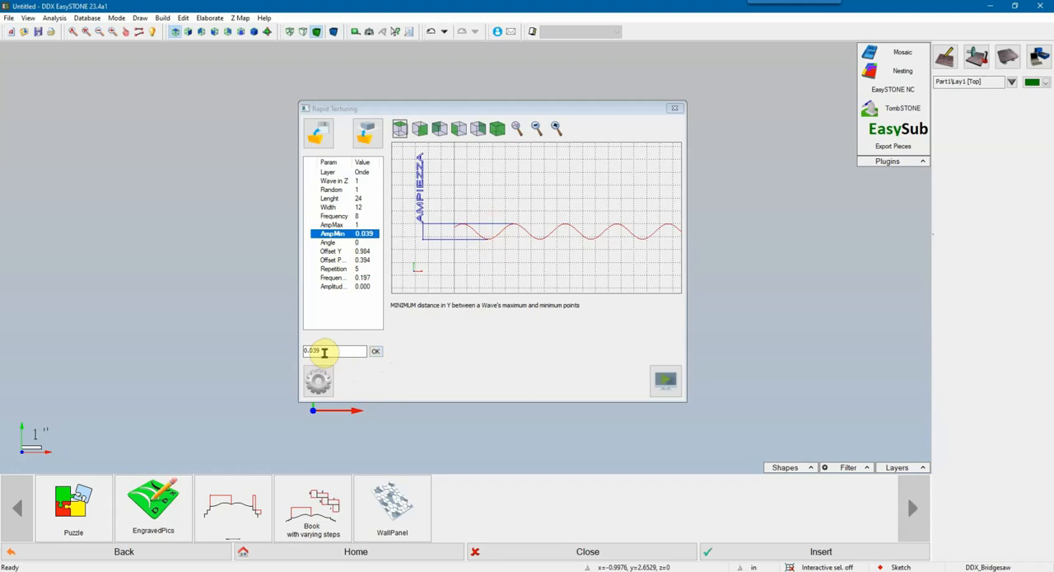
pyautogui.moveTo(323, 352); pyautogui.dragTo(291, 350)
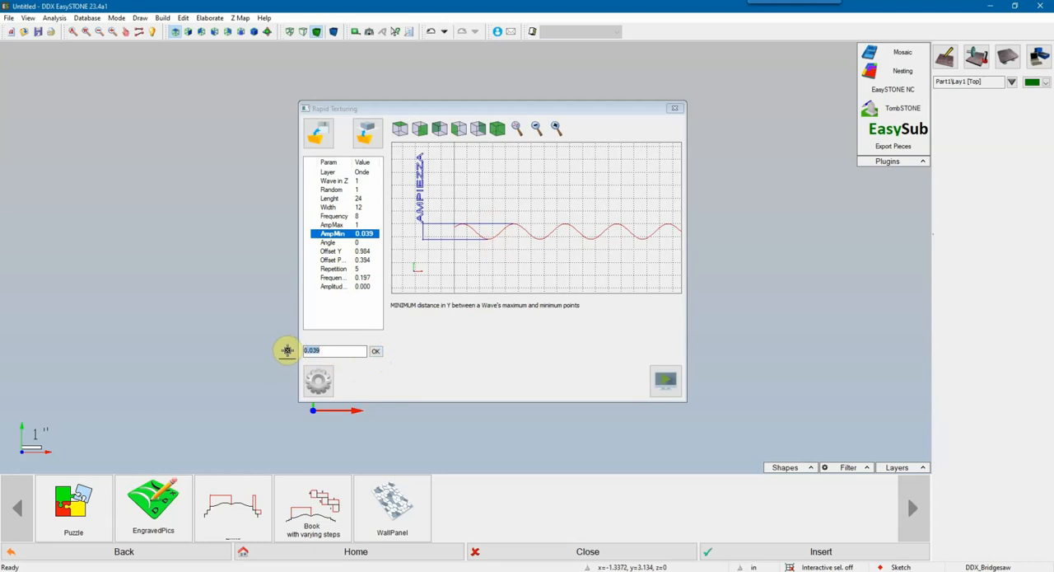
pyautogui.write('0')
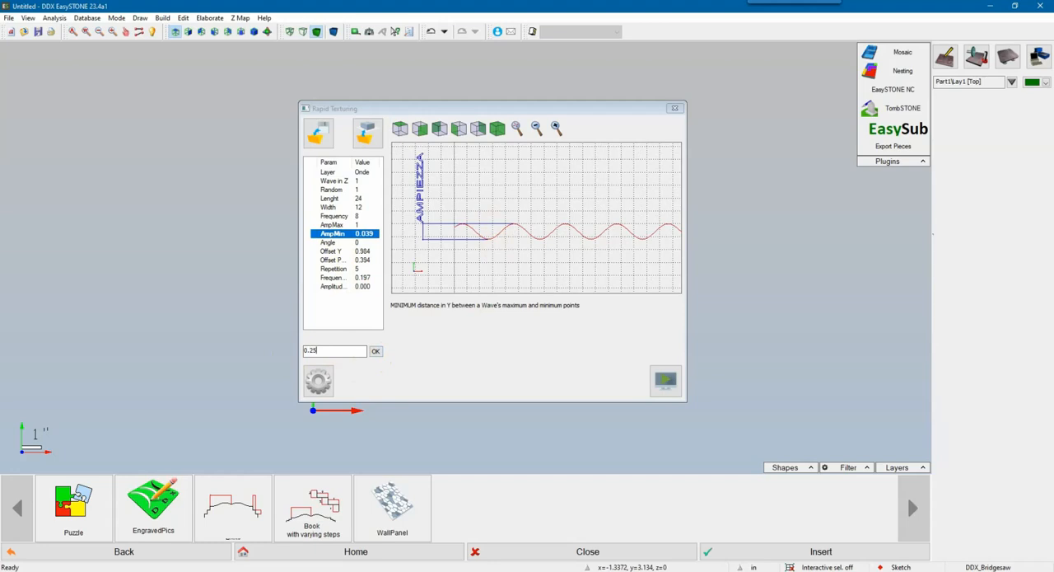
pyautogui.write('.25')
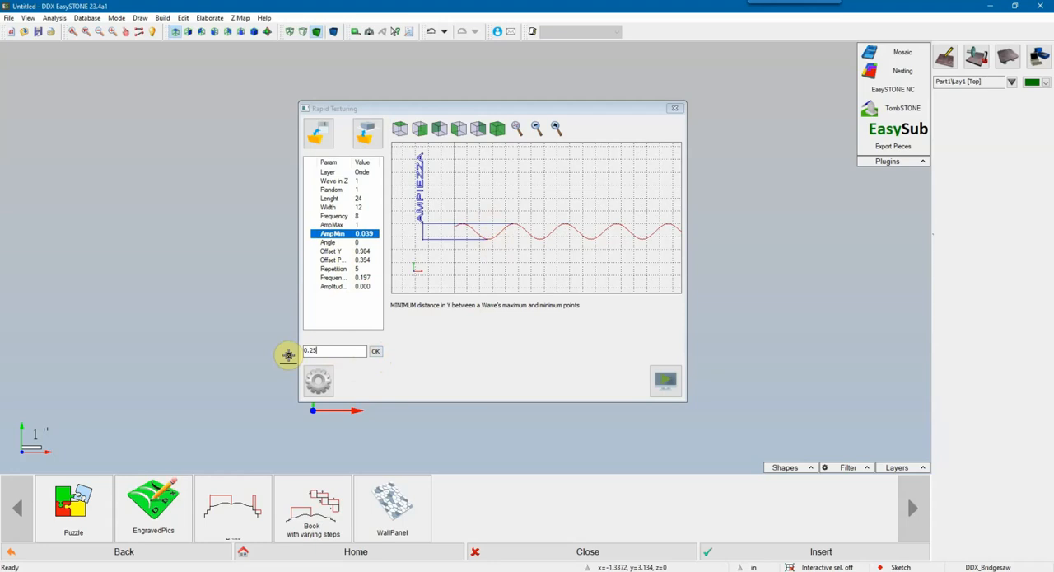
pyautogui.click(376, 353)
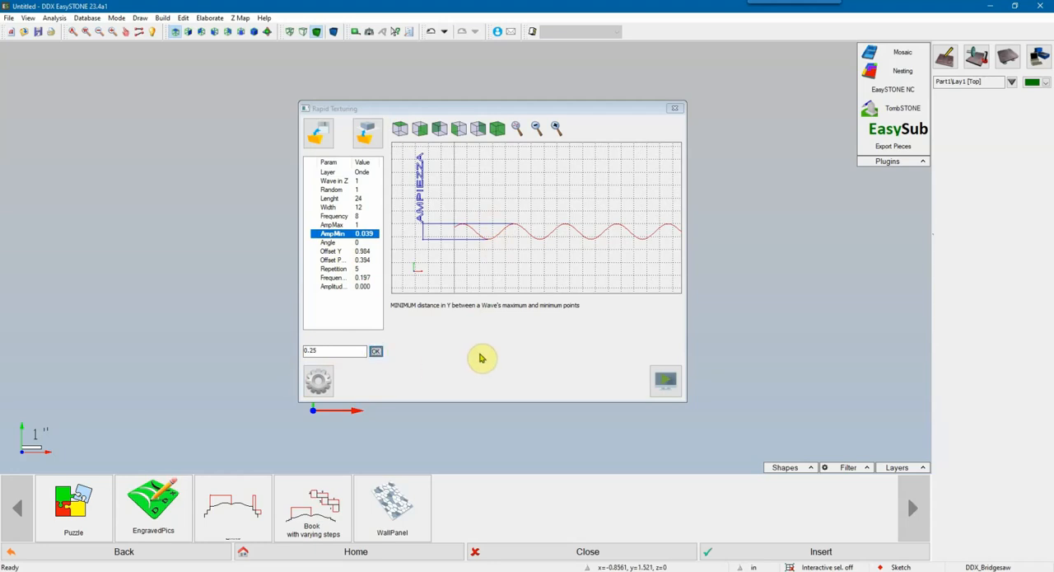
# Step: Check the Angle description, examine the wave spacing in the top view of the preview, and set Offset Y to 1.5 inches
pyautogui.click(330, 242)
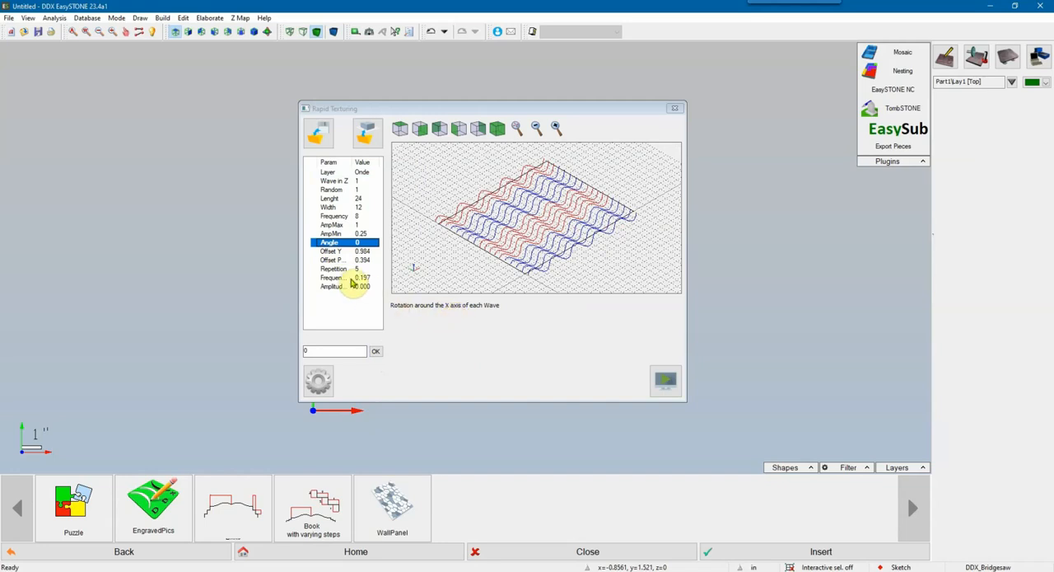
pyautogui.click(330, 251)
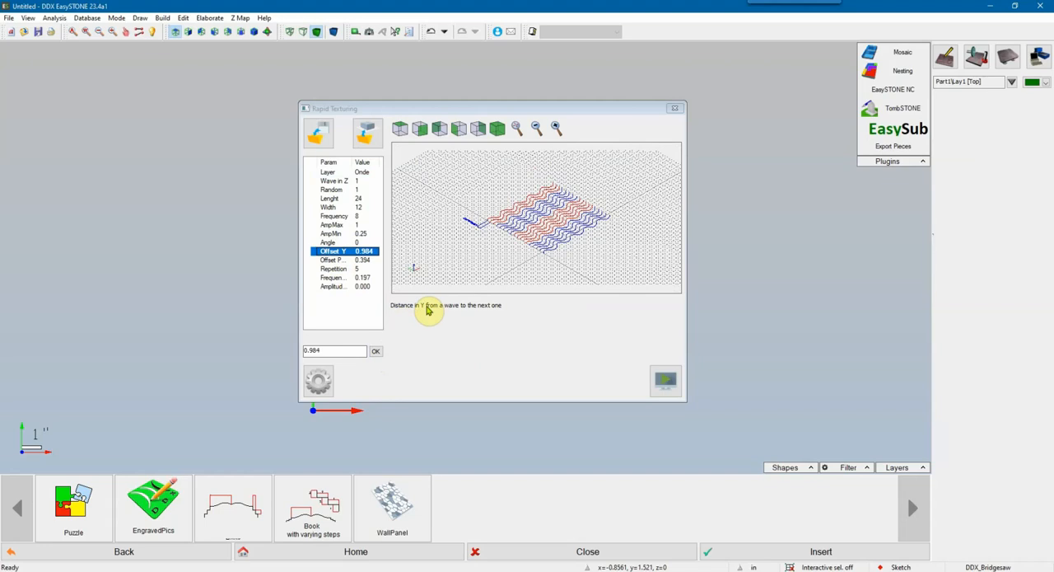
pyautogui.click(399, 129)
pyautogui.scroll(5, 494, 199)
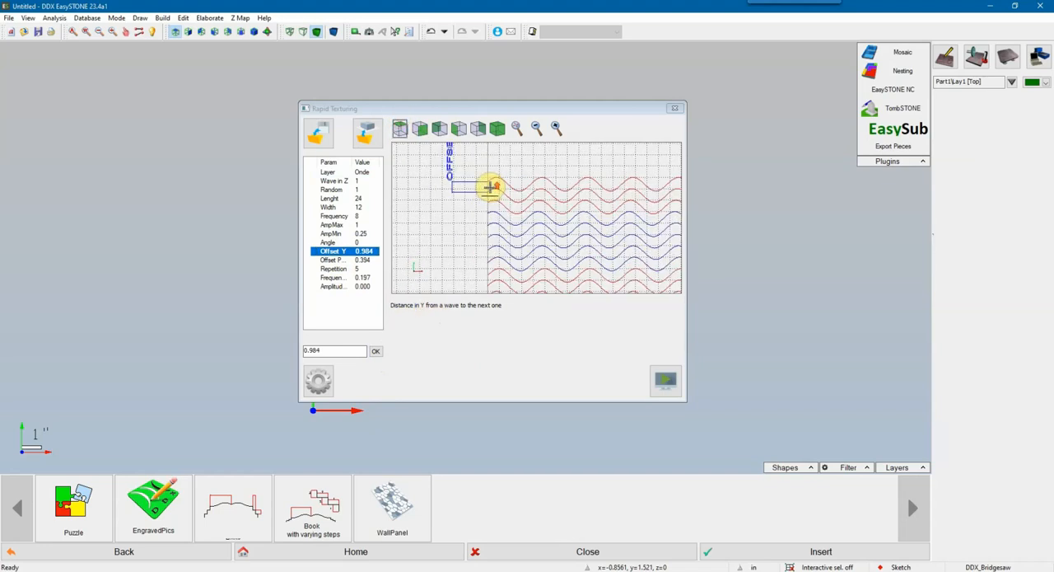
pyautogui.moveTo(493, 199); pyautogui.dragTo(496, 218, button='middle')
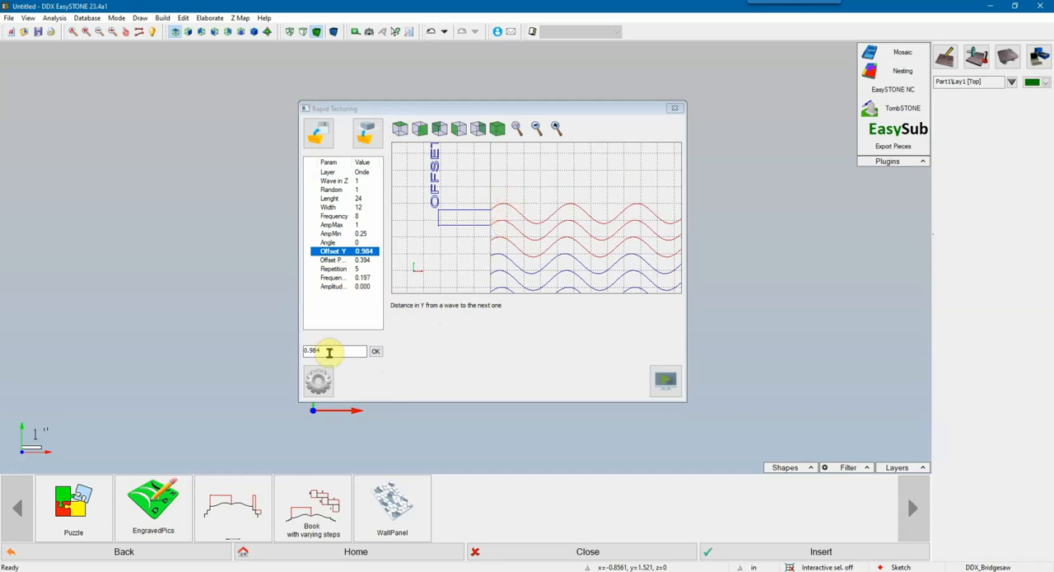
pyautogui.moveTo(329, 351); pyautogui.dragTo(285, 352)
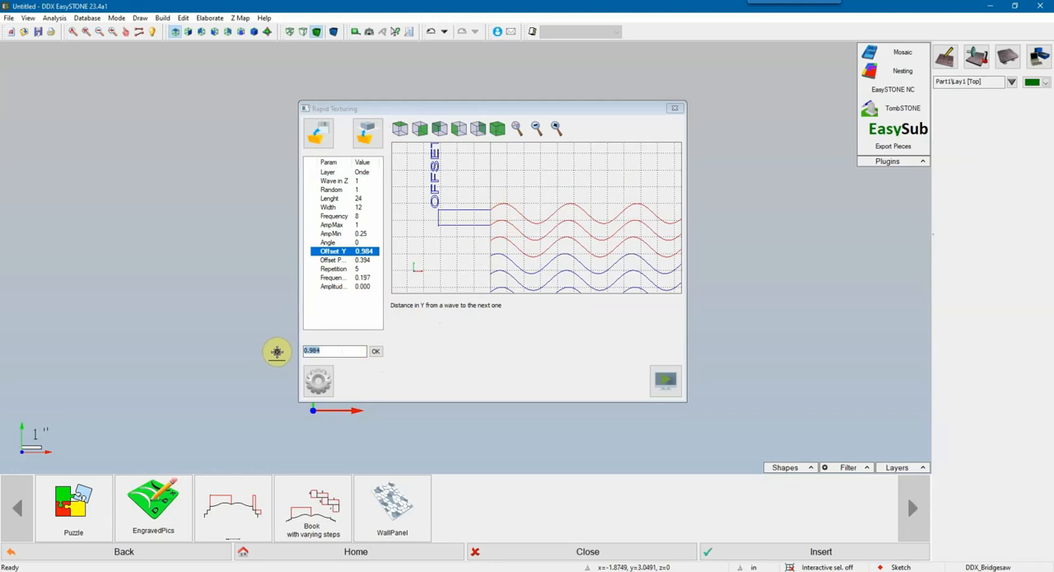
pyautogui.write('1.5')
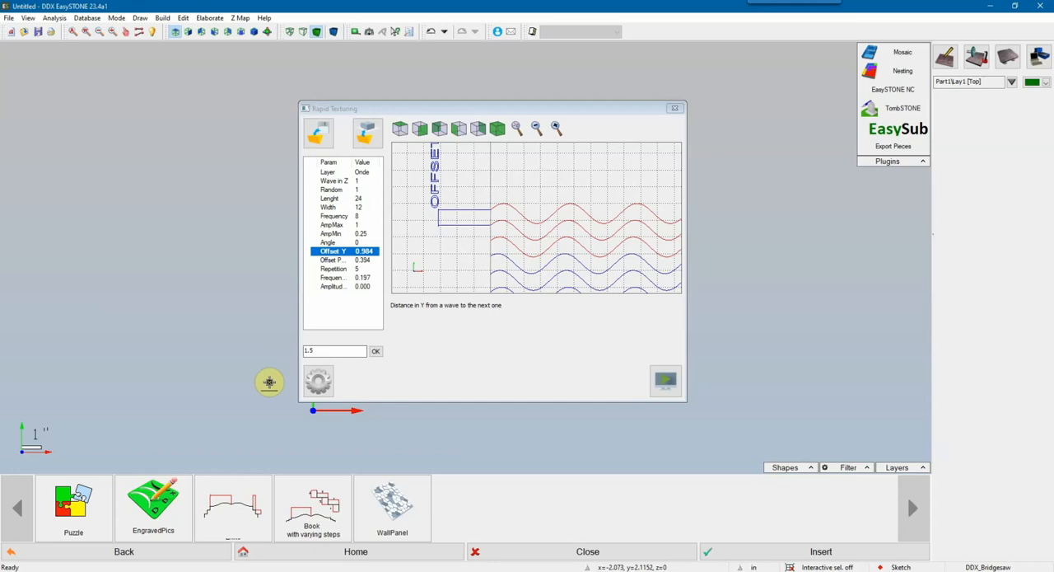
pyautogui.click(377, 355)
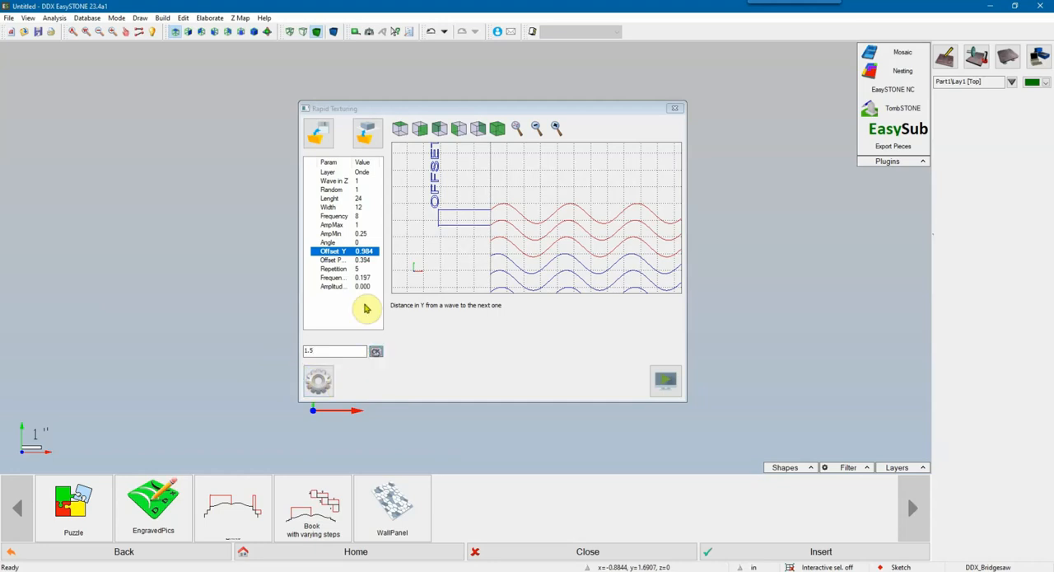
# Step: Inspect the phase displacement in the top view of the preview and set Offset Phase to 0.75
pyautogui.click(330, 260)
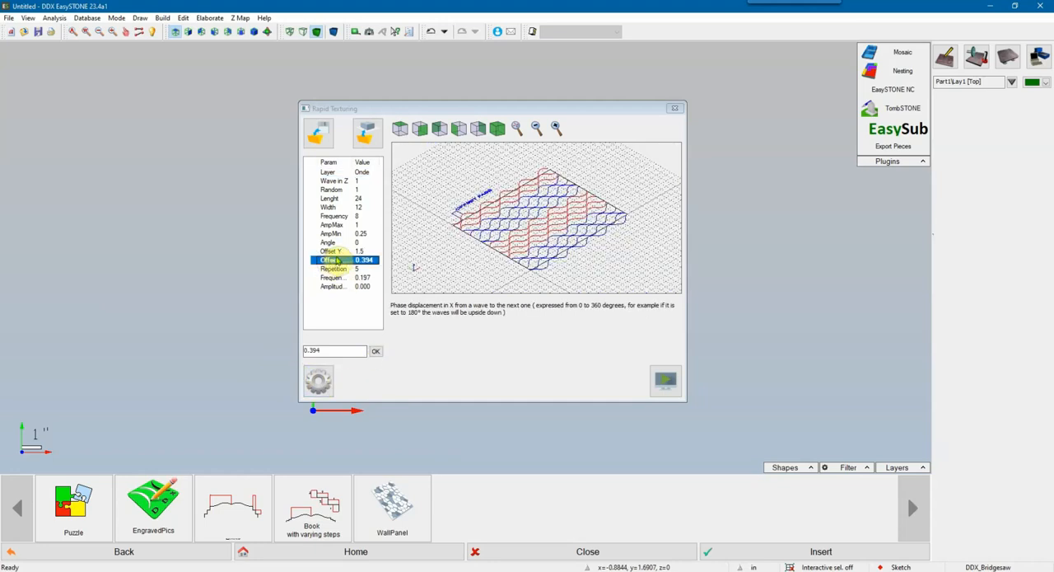
pyautogui.moveTo(354, 163); pyautogui.dragTo(368, 163)
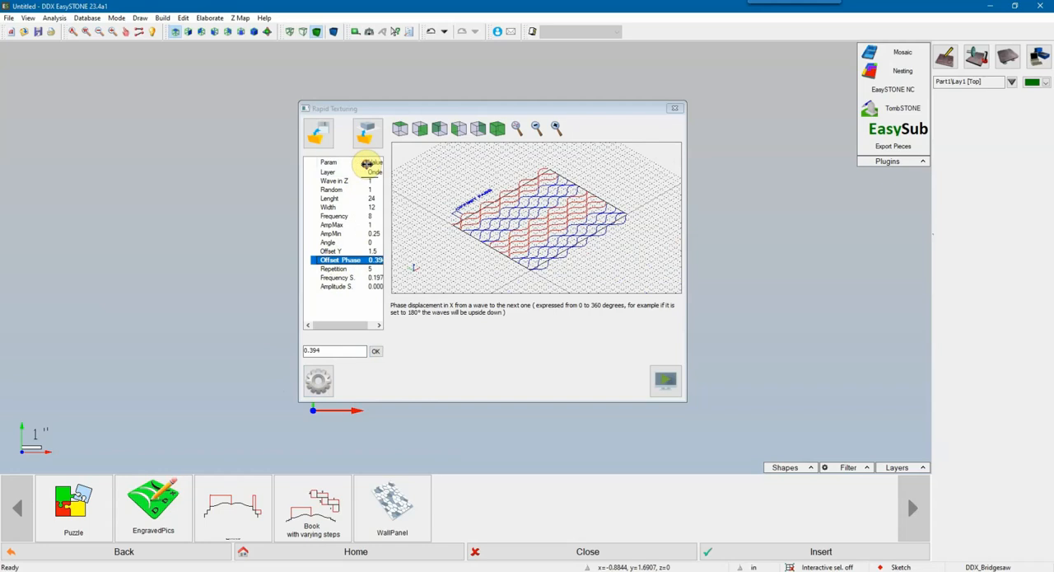
pyautogui.click(400, 128)
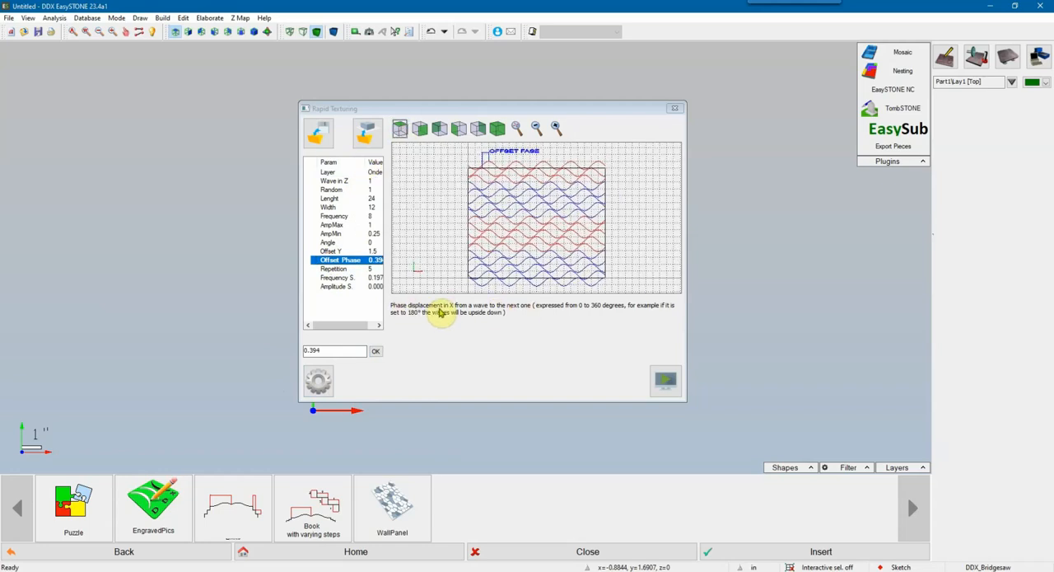
pyautogui.scroll(5, 503, 206)
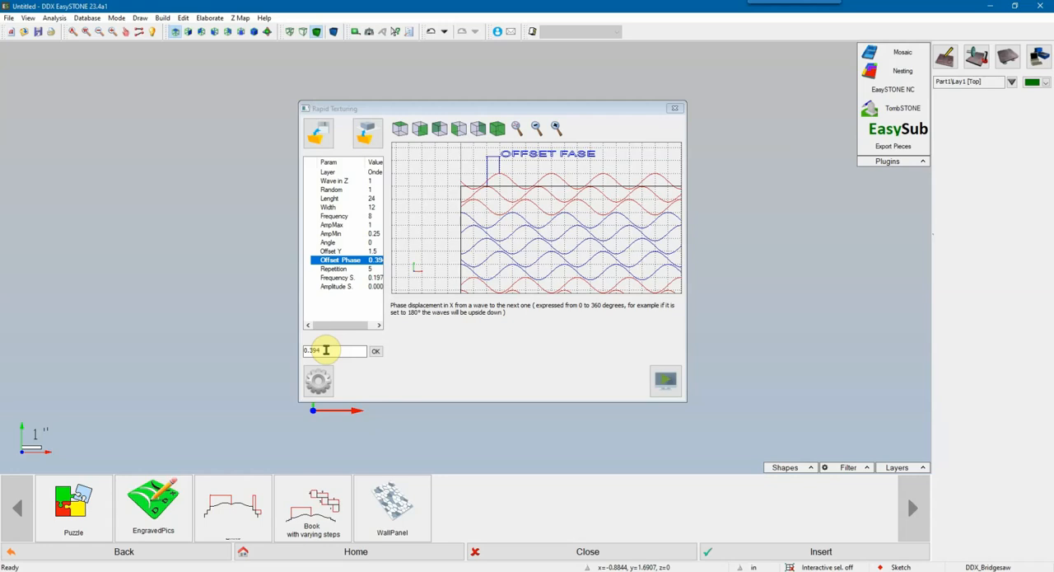
pyautogui.moveTo(325, 350); pyautogui.dragTo(278, 346)
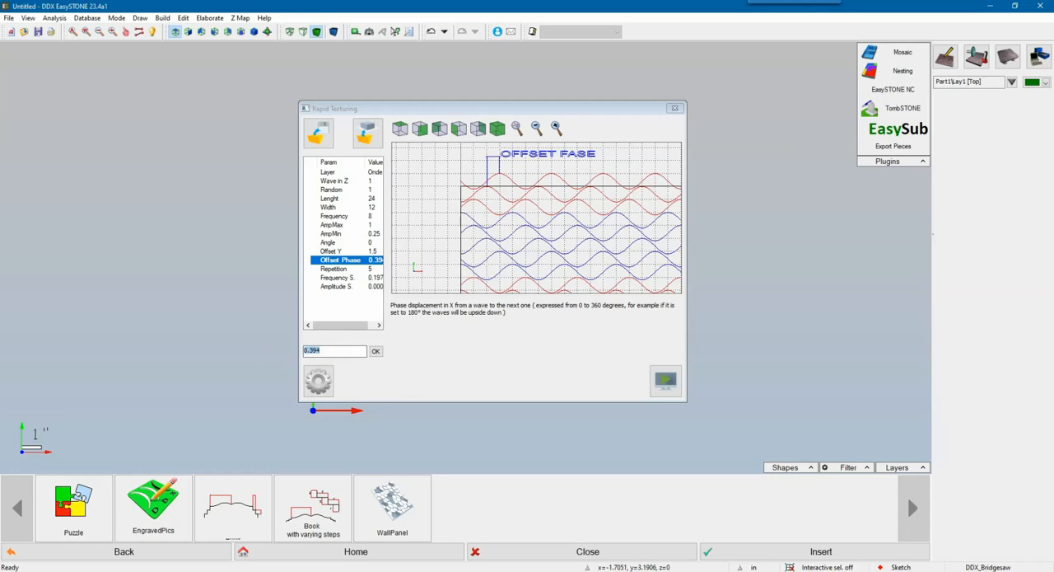
pyautogui.write('0.75')
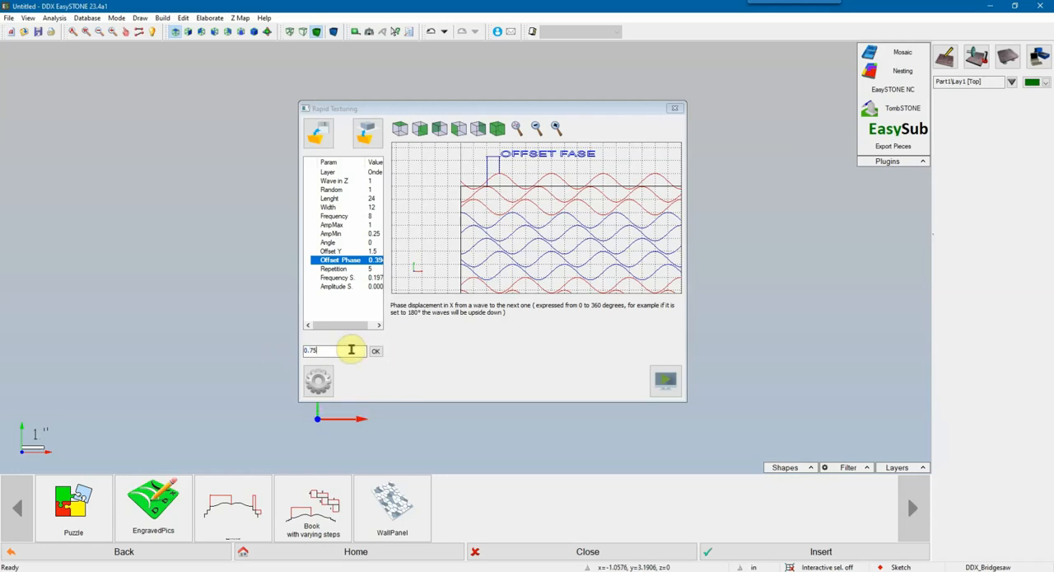
pyautogui.click(376, 353)
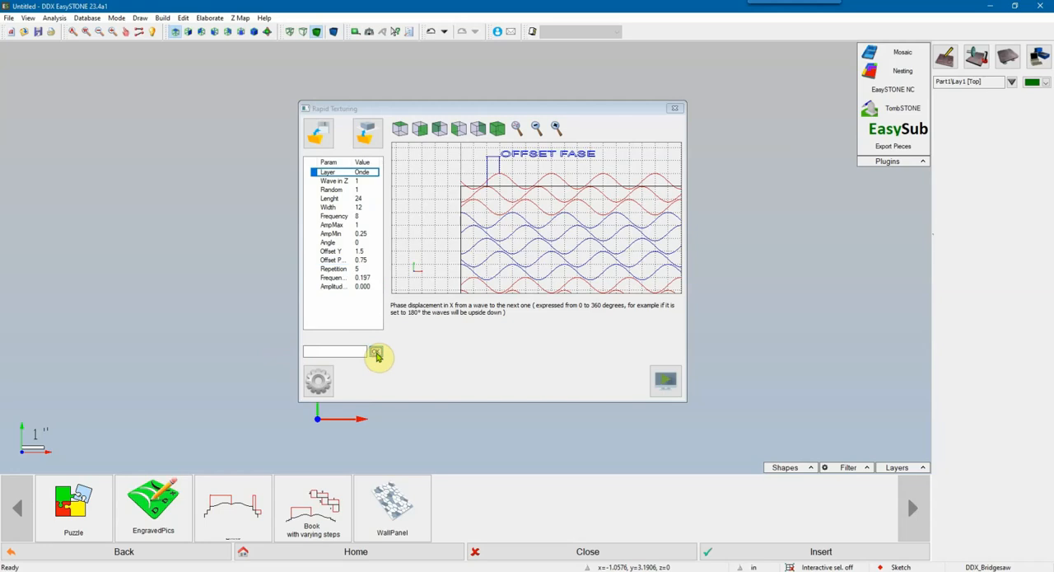
# Step: Review the phase displacement description and top view again, and set Offset Phase to 0
pyautogui.click(332, 260)
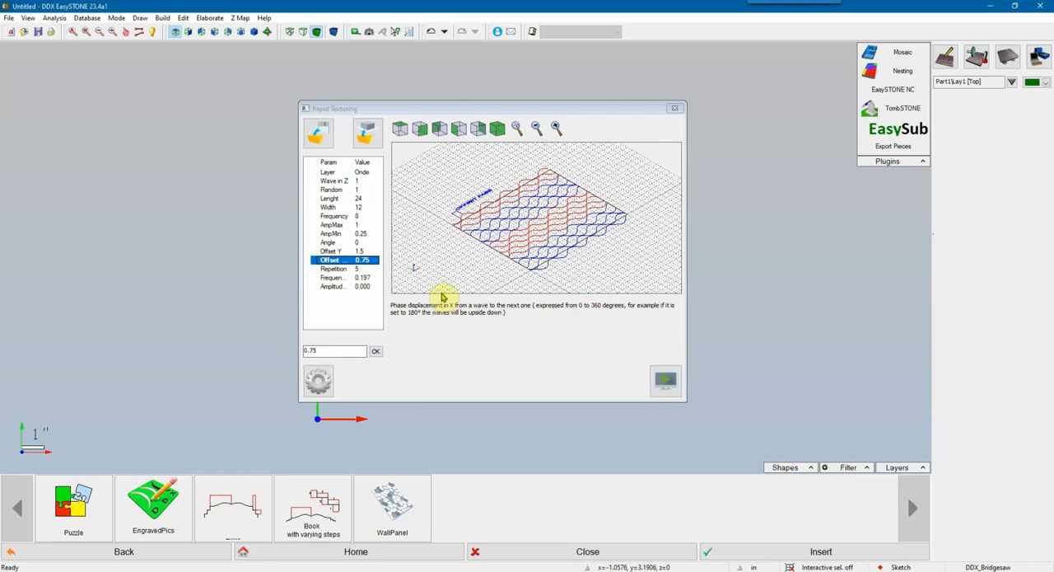
pyautogui.click(400, 128)
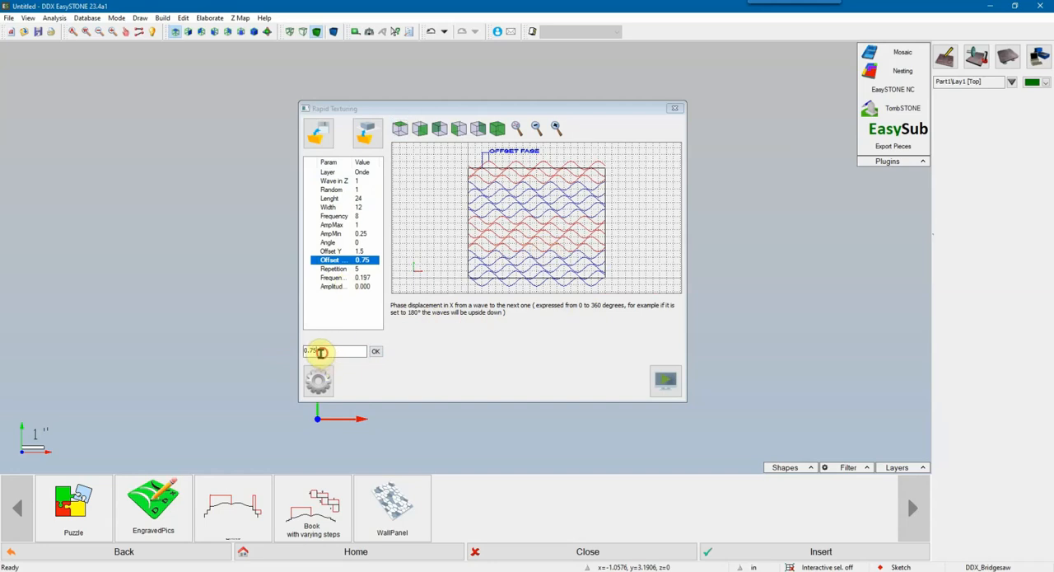
pyautogui.moveTo(321, 352); pyautogui.dragTo(283, 352)
pyautogui.write('0')
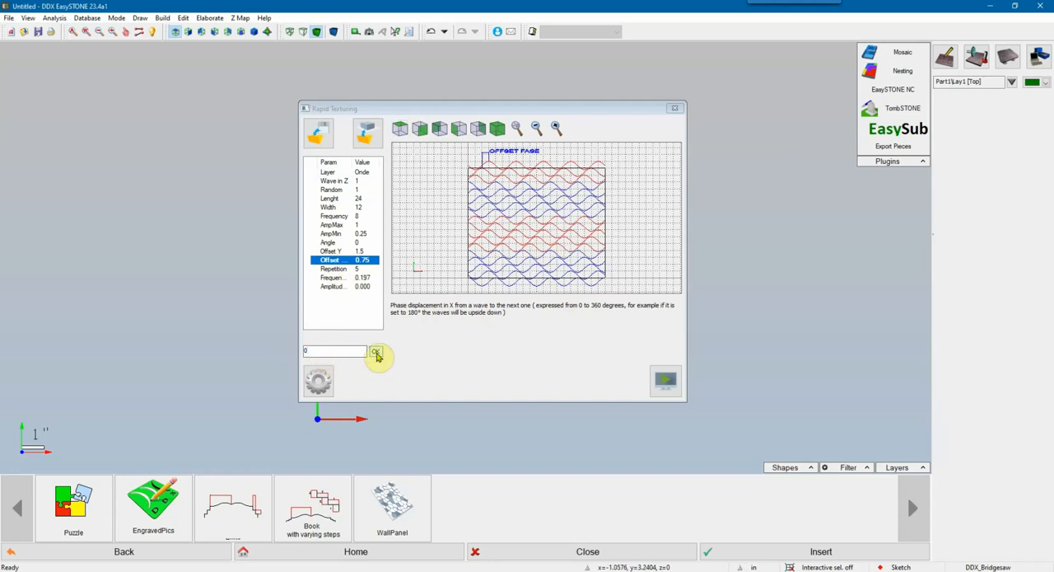
pyautogui.click(375, 352)
# Step: Set Repetition to 3 waves before the phase displacement reverses
pyautogui.click(332, 268)
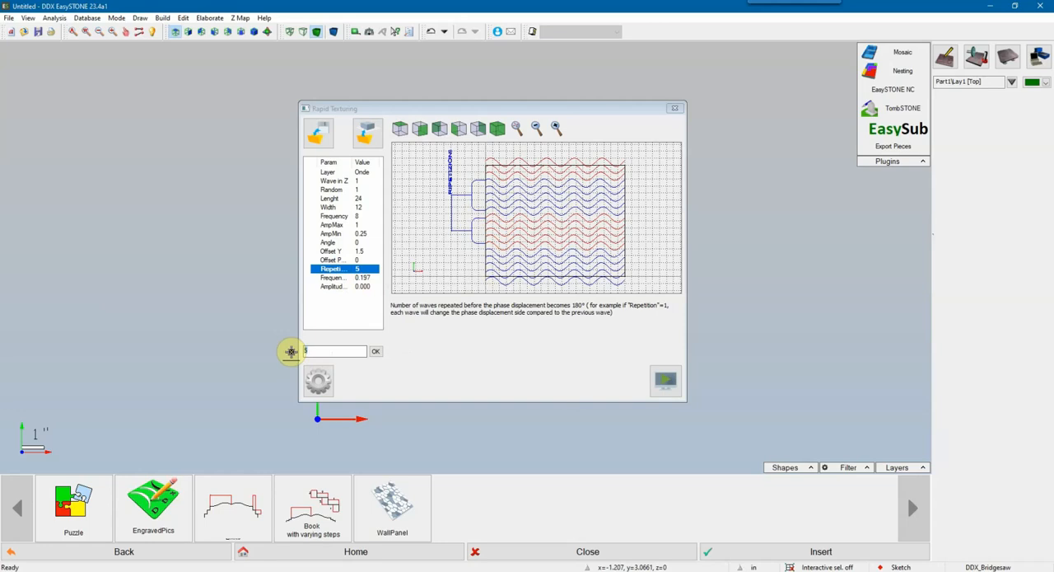
pyautogui.press('BackSpace')
pyautogui.write('3')
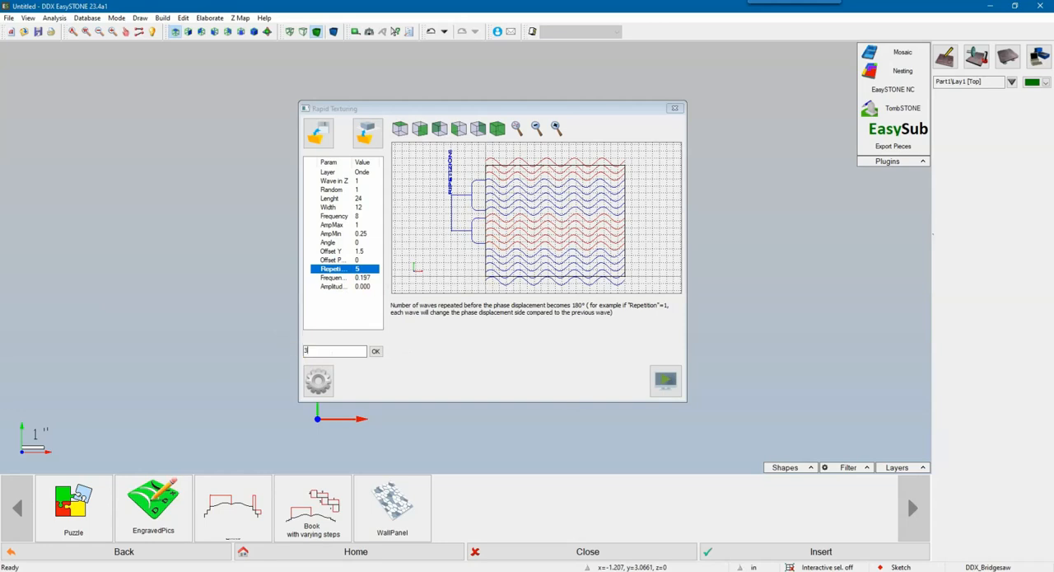
pyautogui.click(376, 352)
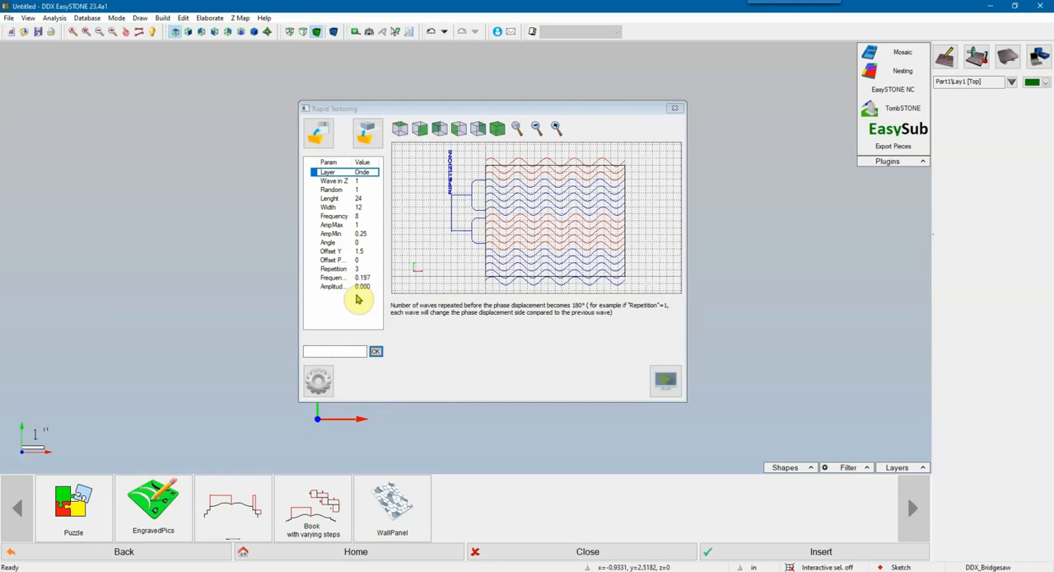
# Step: Compare the lateral modulation frequency with the phase offset in the preview's top view, and set Frequency S. to 6 inches
pyautogui.click(332, 278)
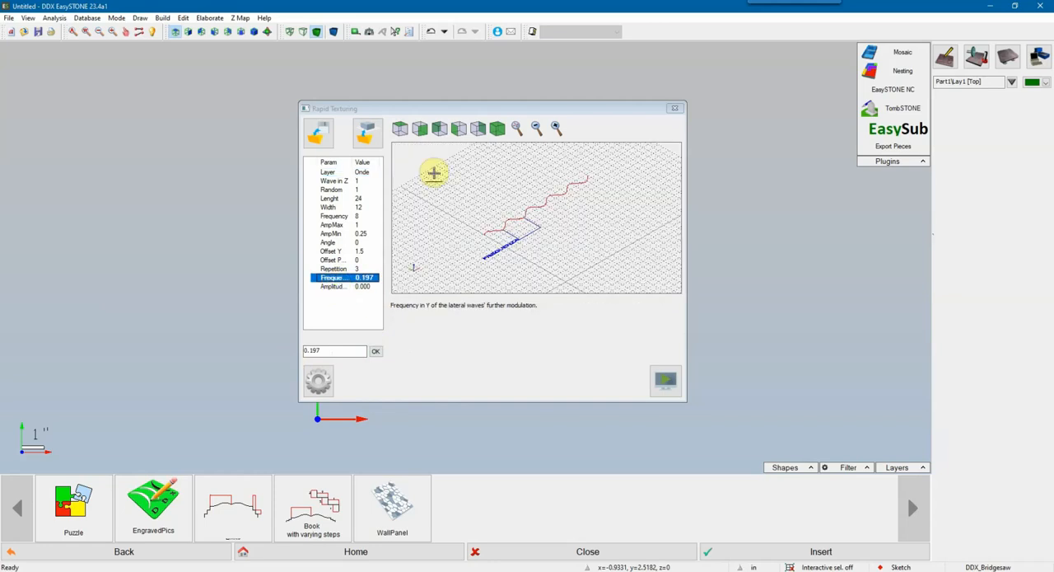
pyautogui.click(400, 129)
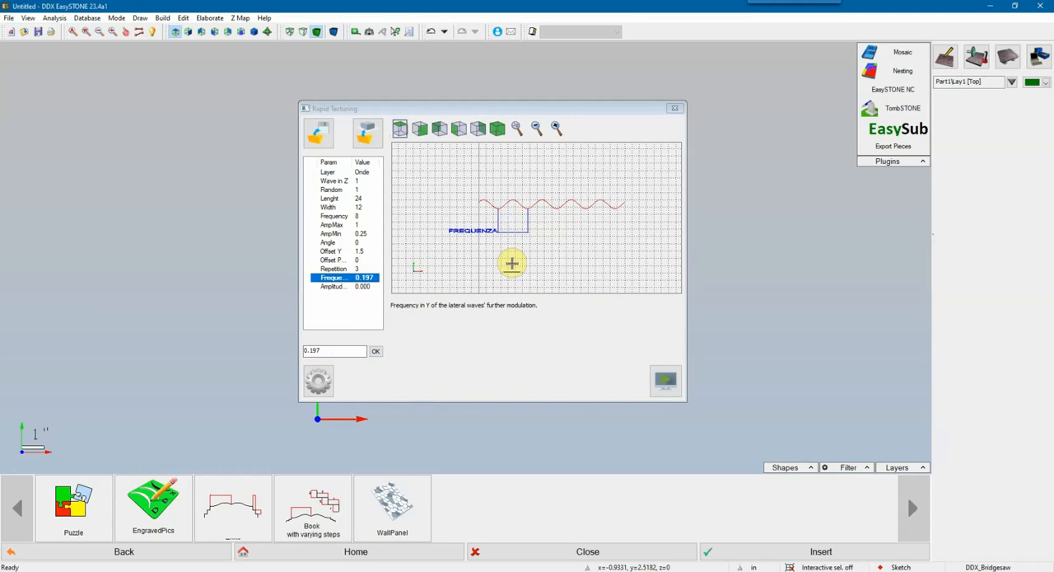
pyautogui.click(336, 259)
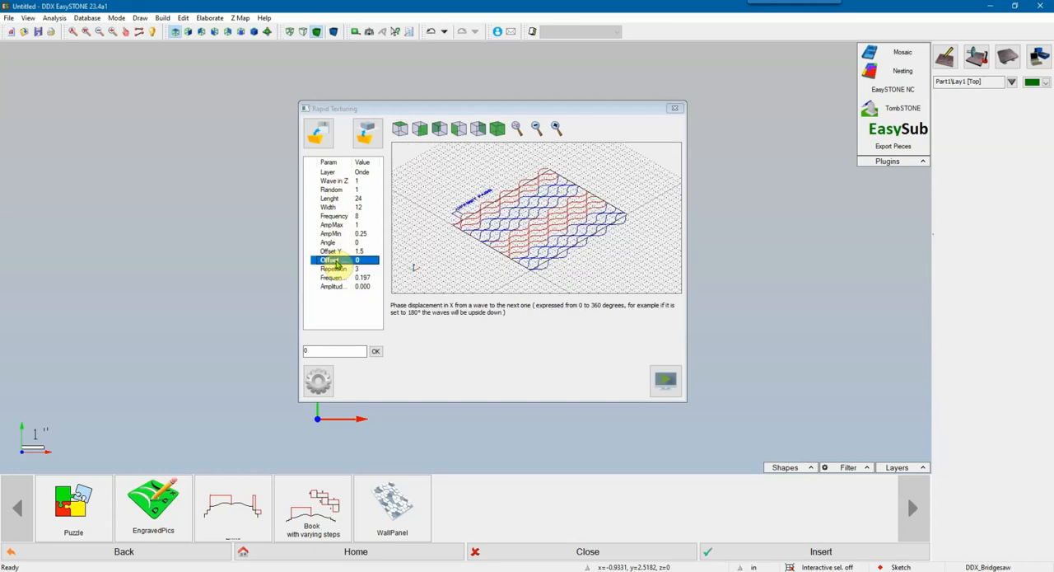
pyautogui.click(400, 129)
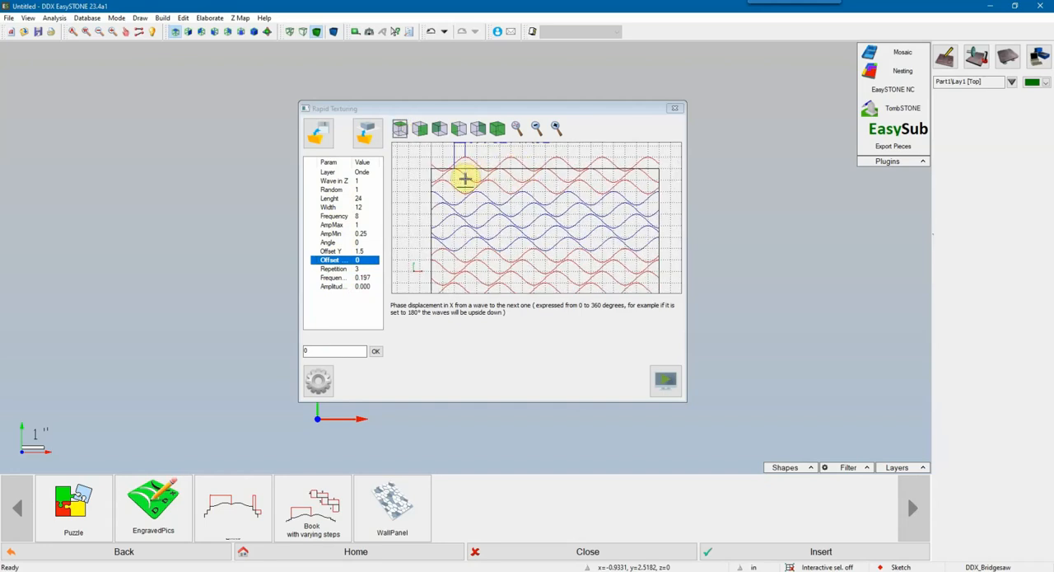
pyautogui.scroll(2, 465, 205)
pyautogui.moveTo(464, 228); pyautogui.dragTo(466, 230, button='middle')
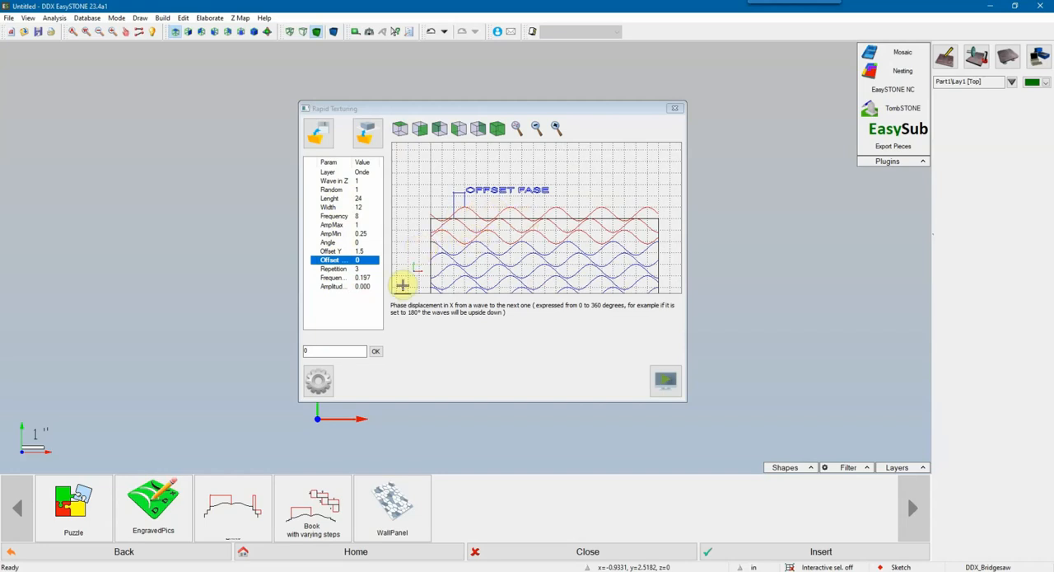
pyautogui.click(332, 277)
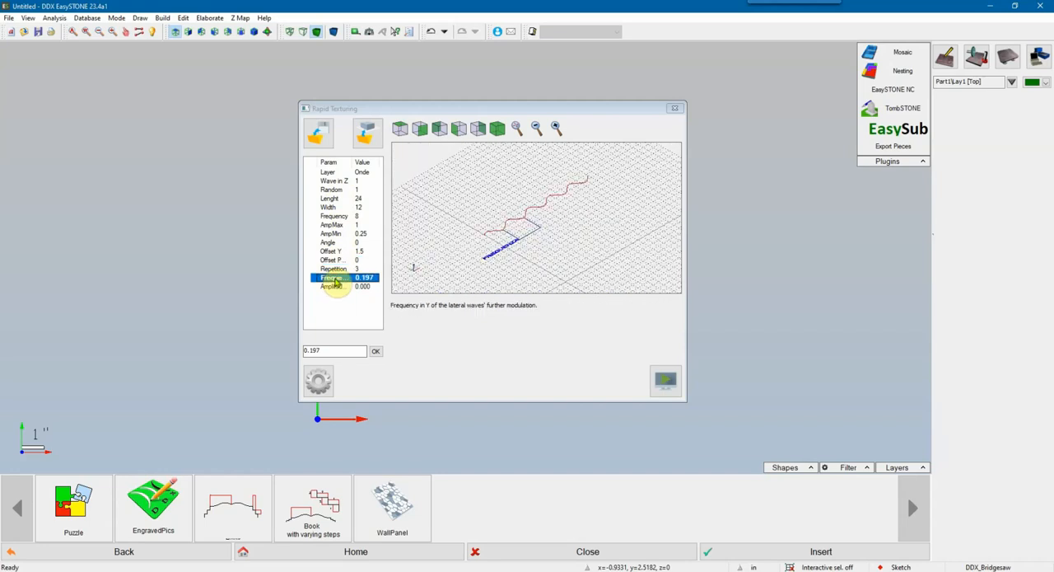
pyautogui.click(399, 128)
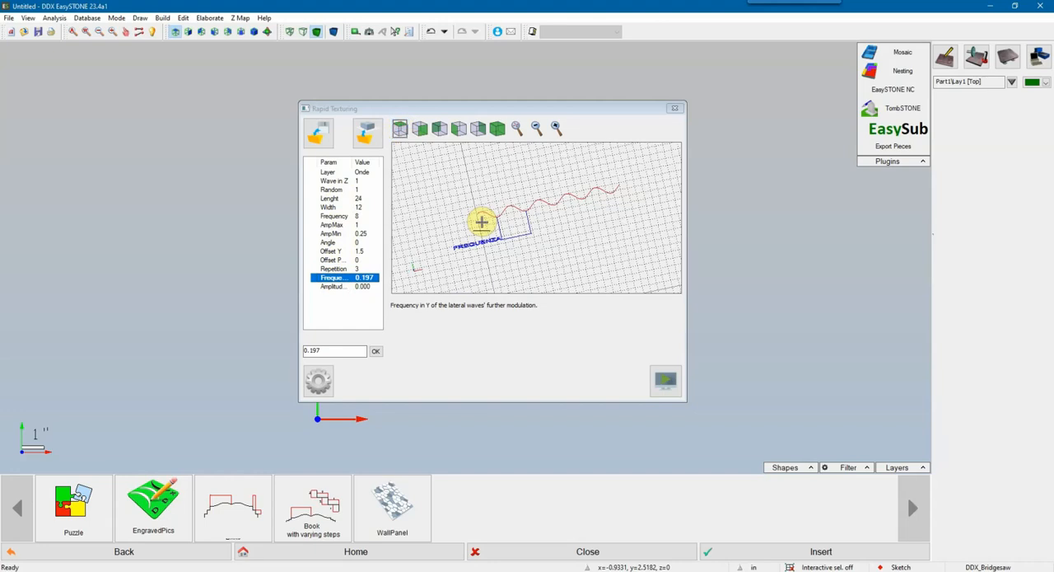
pyautogui.moveTo(505, 221); pyautogui.dragTo(504, 232, button='middle')
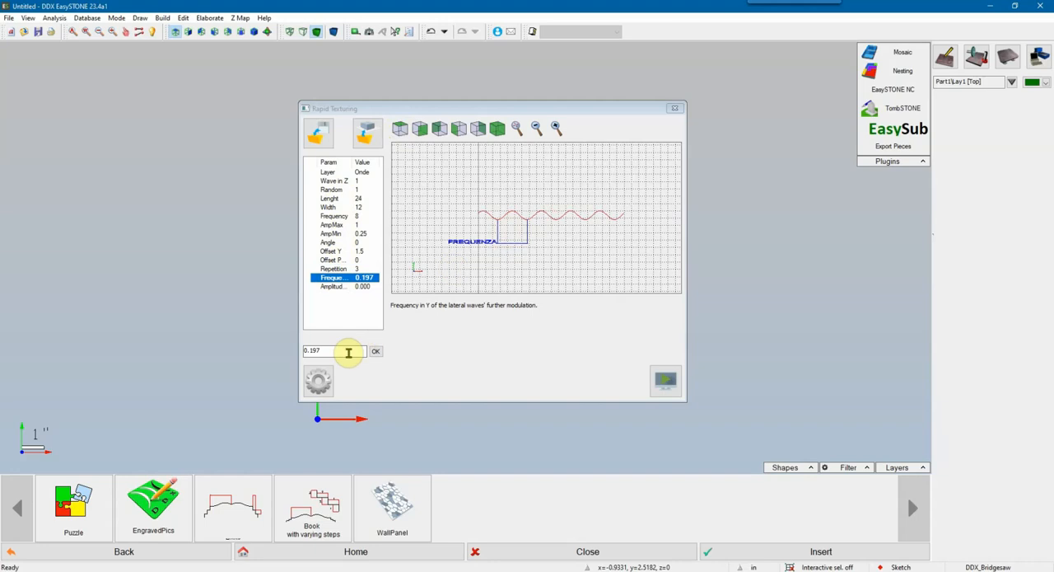
pyautogui.moveTo(337, 351); pyautogui.dragTo(307, 351)
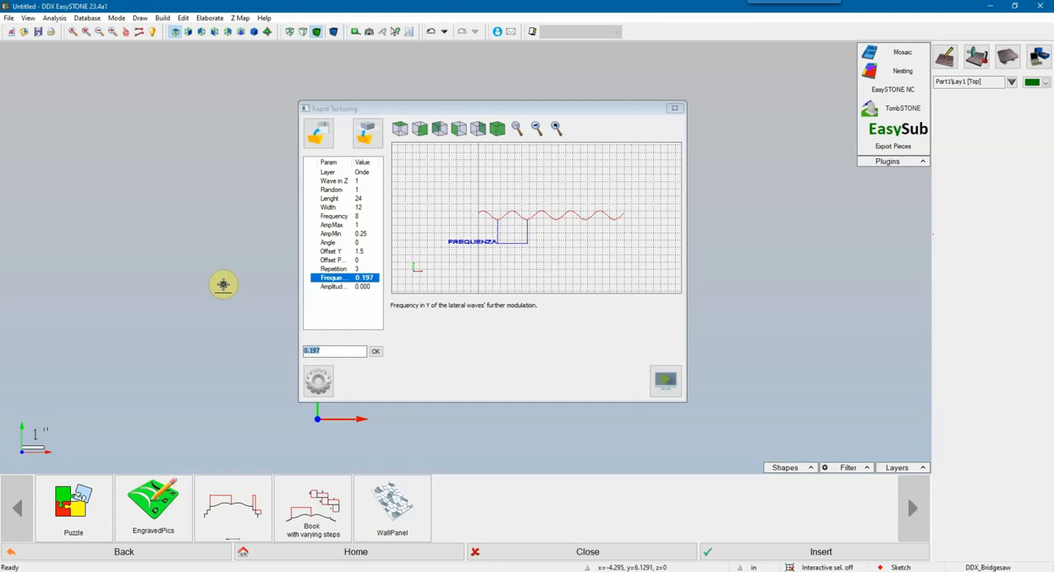
pyautogui.write('1')
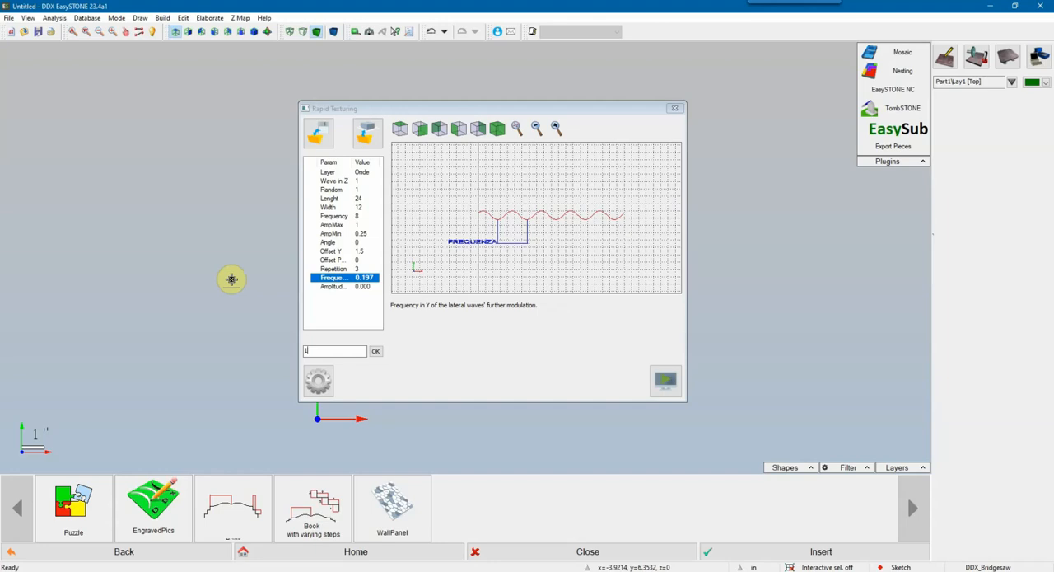
pyautogui.press('BackSpace')
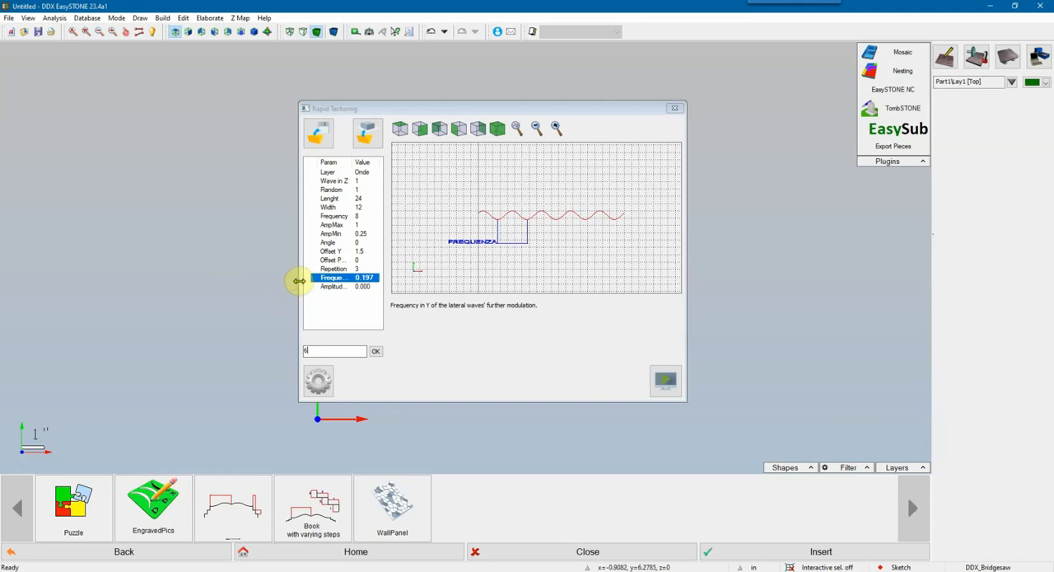
pyautogui.click(375, 351)
# Step: Check the lateral modulation amplitude in the top view of the preview and set Amplitude S. to 2 inches
pyautogui.click(333, 286)
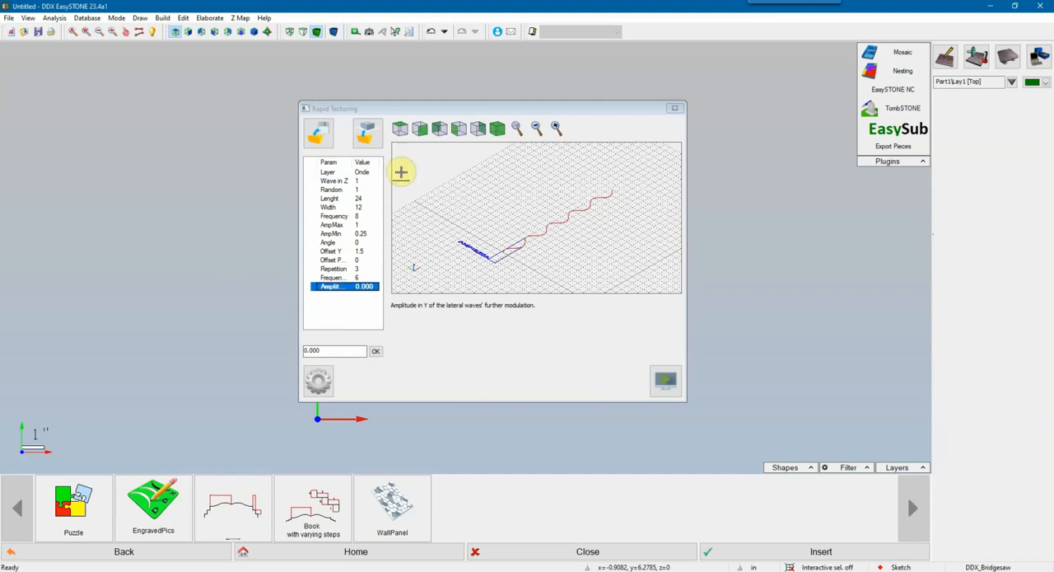
pyautogui.click(399, 130)
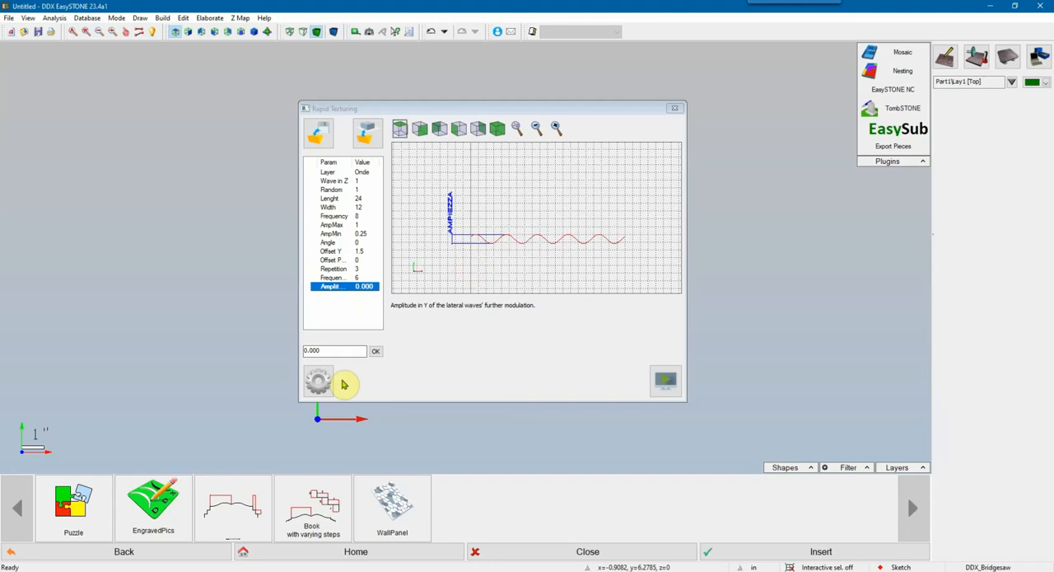
pyautogui.moveTo(320, 351); pyautogui.dragTo(290, 355)
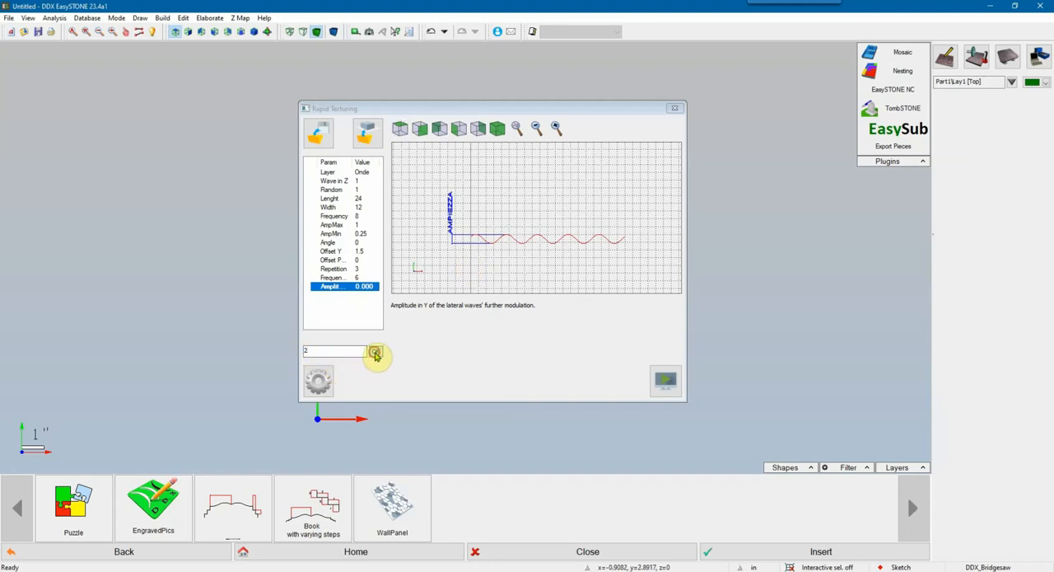
pyautogui.write('2')
pyautogui.press('Return')
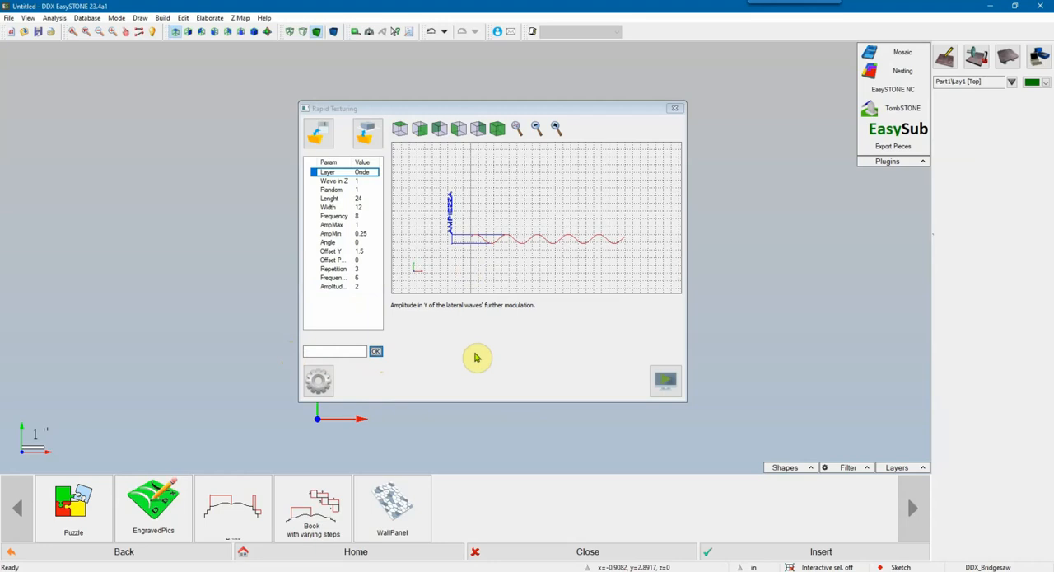
# Step: Generate the wave texture in the drawing, with the dialog moved aside, and examine it from the front and in 3D
pyautogui.click(331, 261)
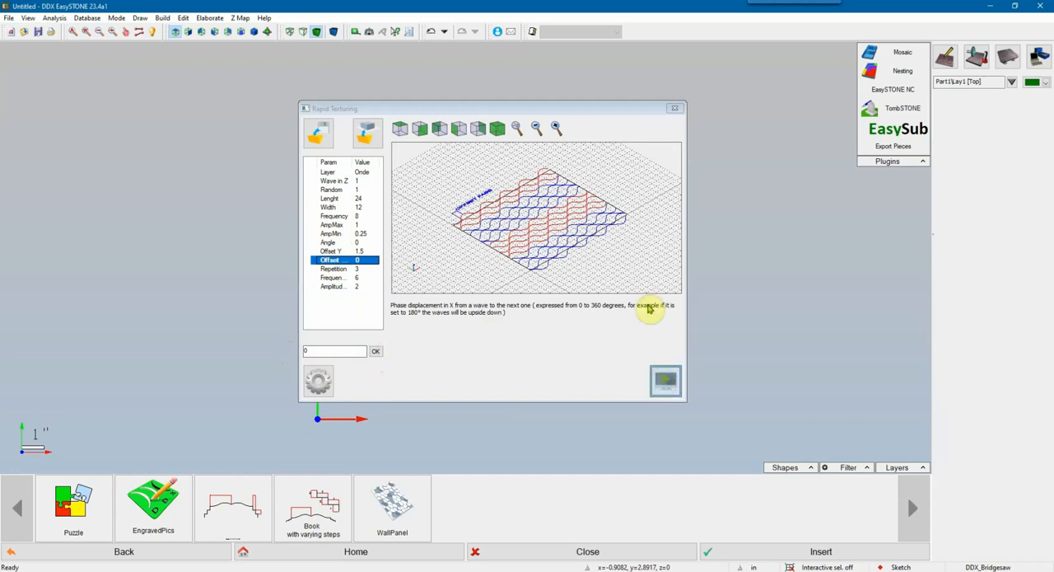
pyautogui.moveTo(563, 111)
pyautogui.mouseDown()
pyautogui.moveTo(336, 110)
pyautogui.moveTo(305, 91)
pyautogui.mouseUp()
pyautogui.moveTo(560, 243)
pyautogui.mouseDown(button='middle')
pyautogui.moveTo(582, 238)
pyautogui.moveTo(592, 209)
pyautogui.mouseUp(button='middle')
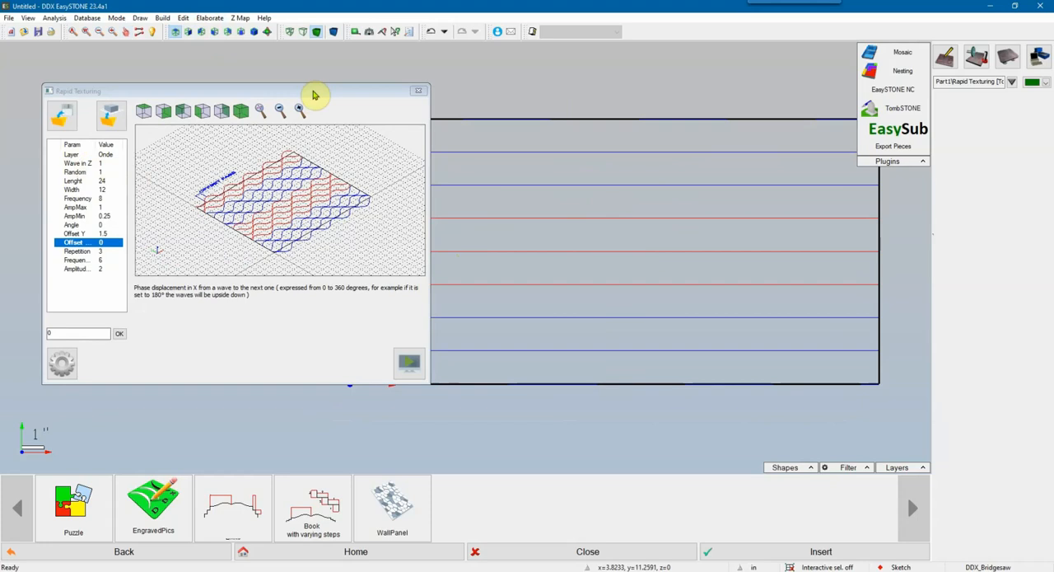
pyautogui.click(188, 32)
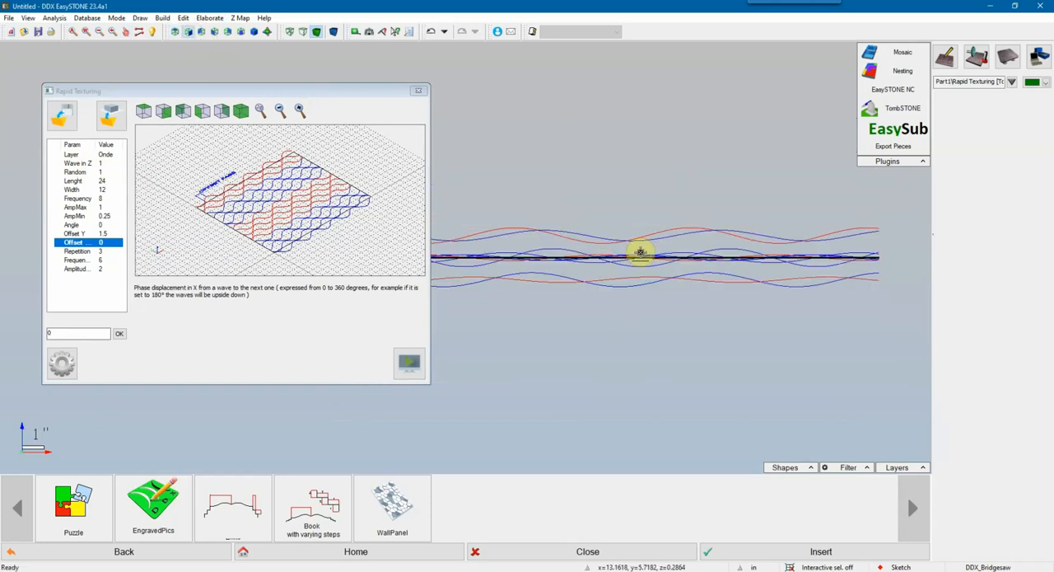
pyautogui.scroll(-1, 673, 262)
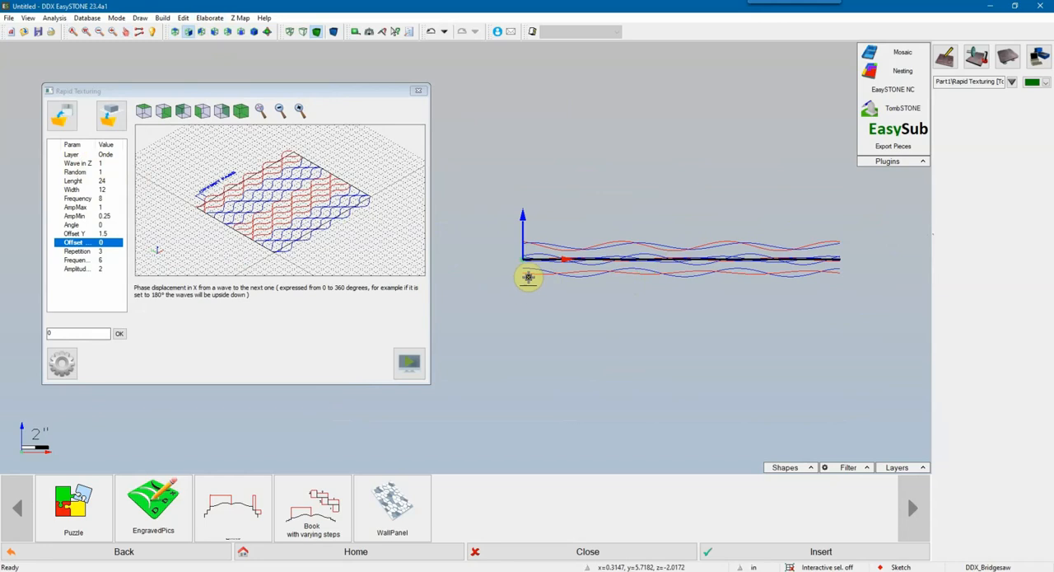
pyautogui.moveTo(558, 290); pyautogui.dragTo(726, 301, button='middle')
pyautogui.moveTo(597, 288)
pyautogui.mouseDown(button='middle')
pyautogui.moveTo(659, 280)
pyautogui.moveTo(654, 268)
pyautogui.moveTo(711, 268)
pyautogui.moveTo(585, 246)
pyautogui.mouseUp(button='middle')
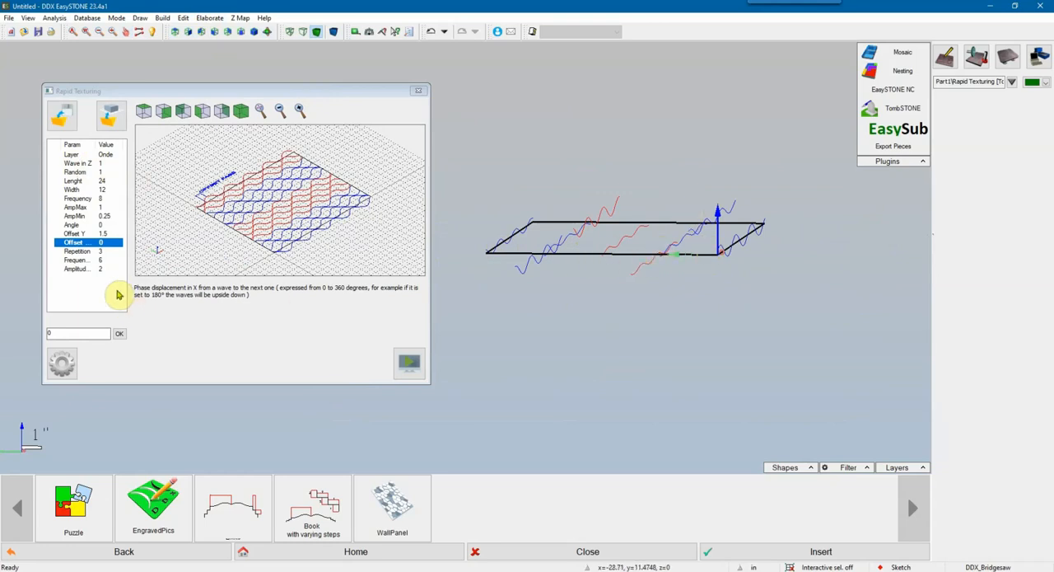
# Step: Review the Amplitude S. description and measure the distance between the end points of two neighbouring red waves
pyautogui.click(85, 269)
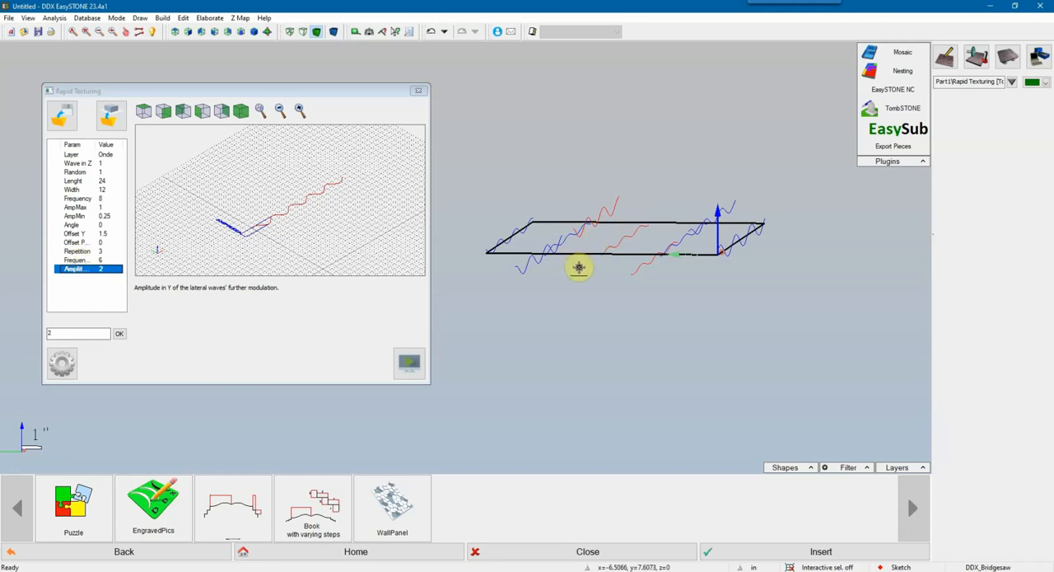
pyautogui.click(356, 31)
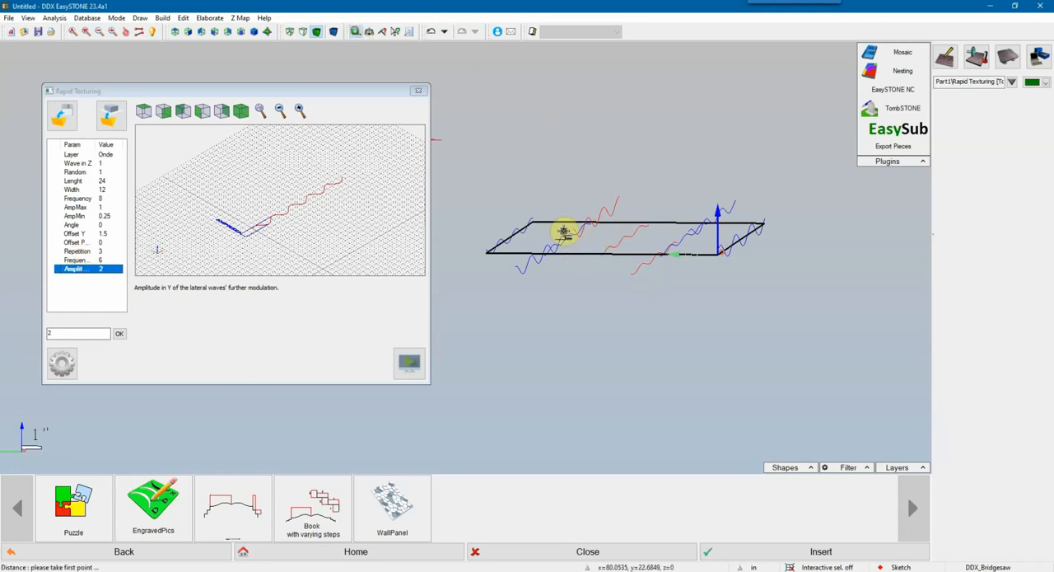
pyautogui.rightClick(606, 290)
pyautogui.click(631, 294)
pyautogui.scroll(3, 631, 287)
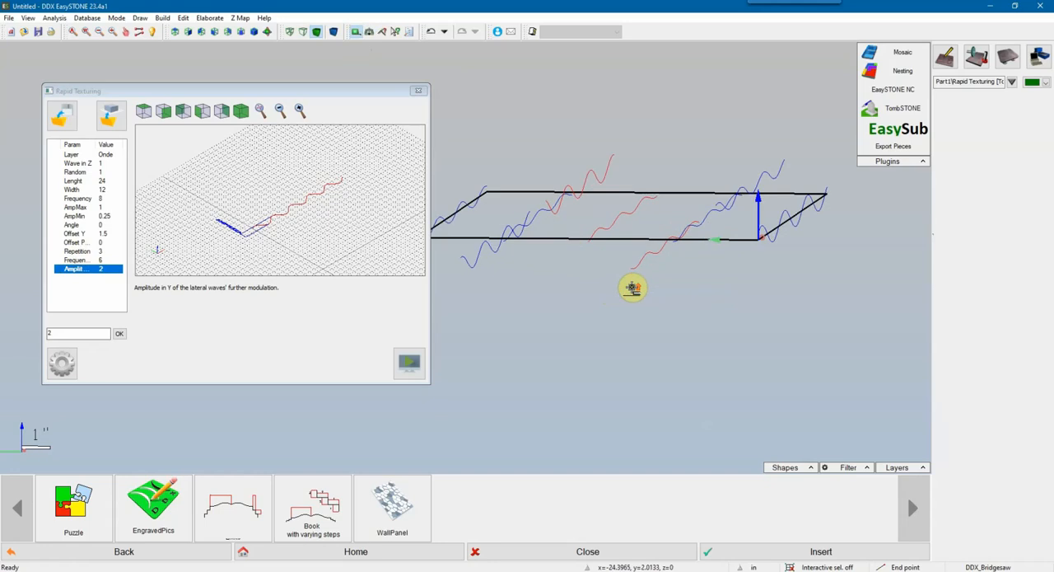
pyautogui.click(632, 264)
pyautogui.scroll(4, 571, 231)
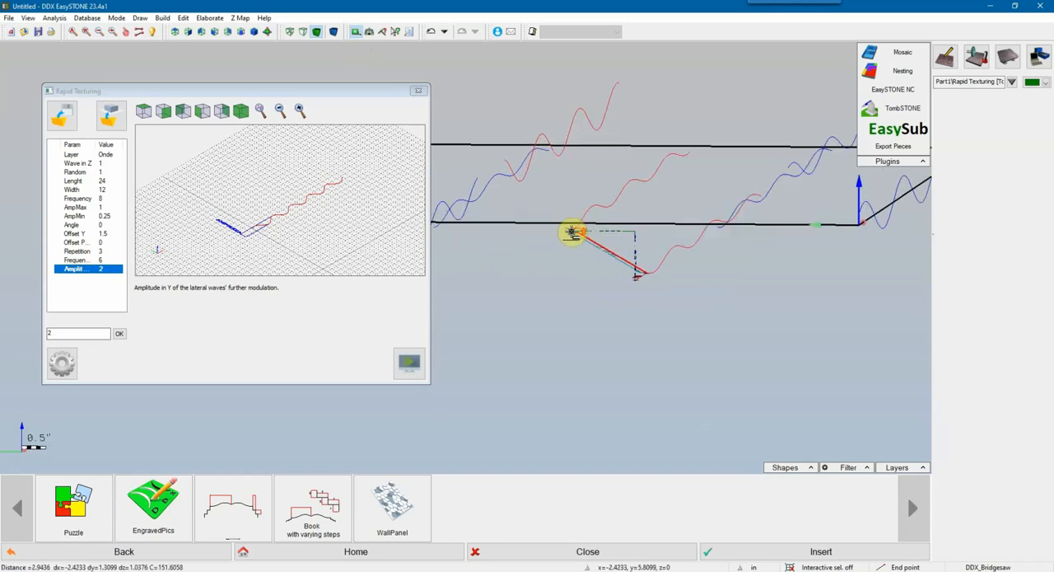
pyautogui.click(582, 224)
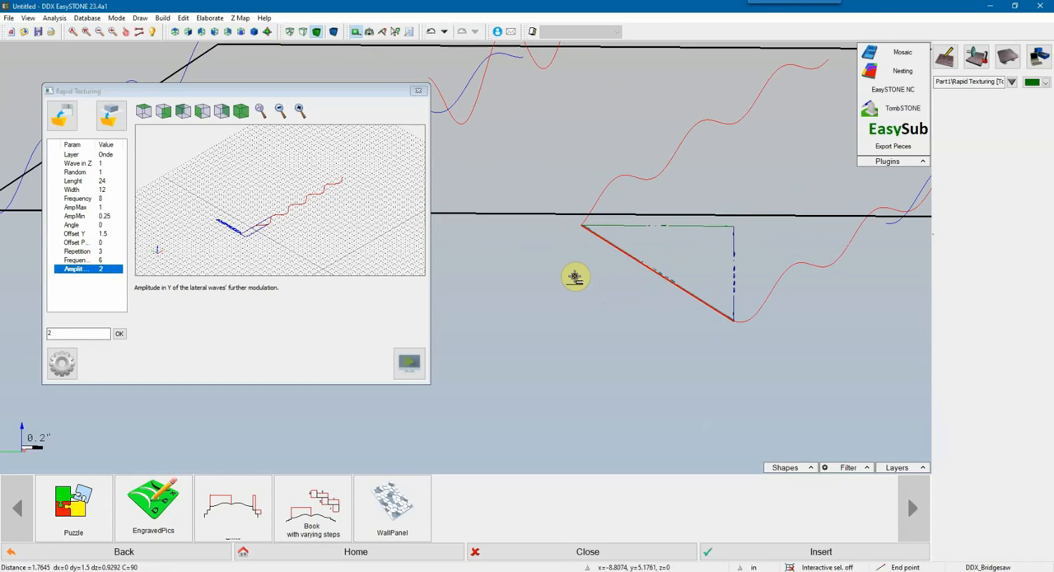
pyautogui.scroll(-4, 575, 277)
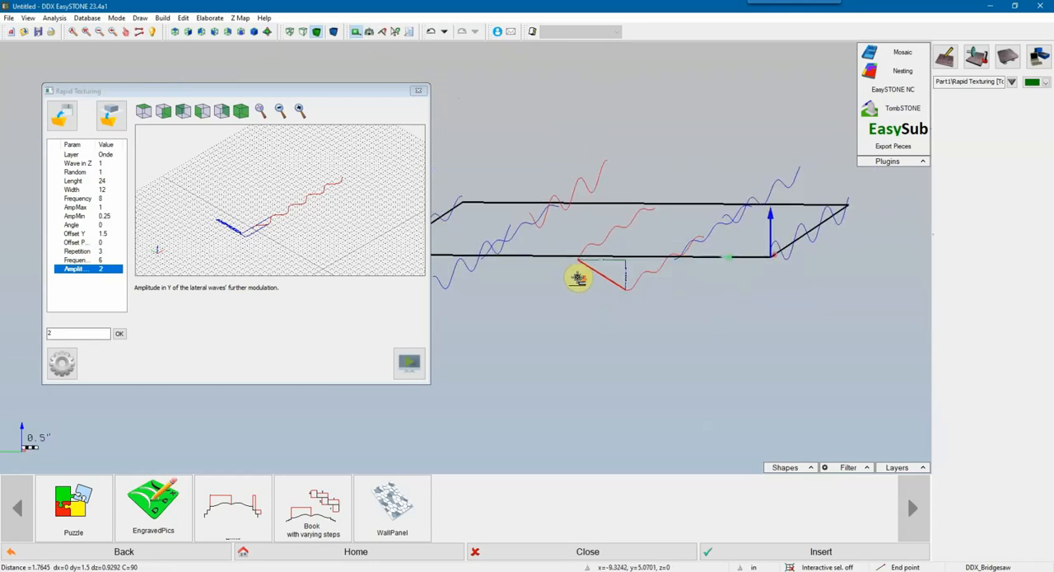
pyautogui.rightClick(649, 282)
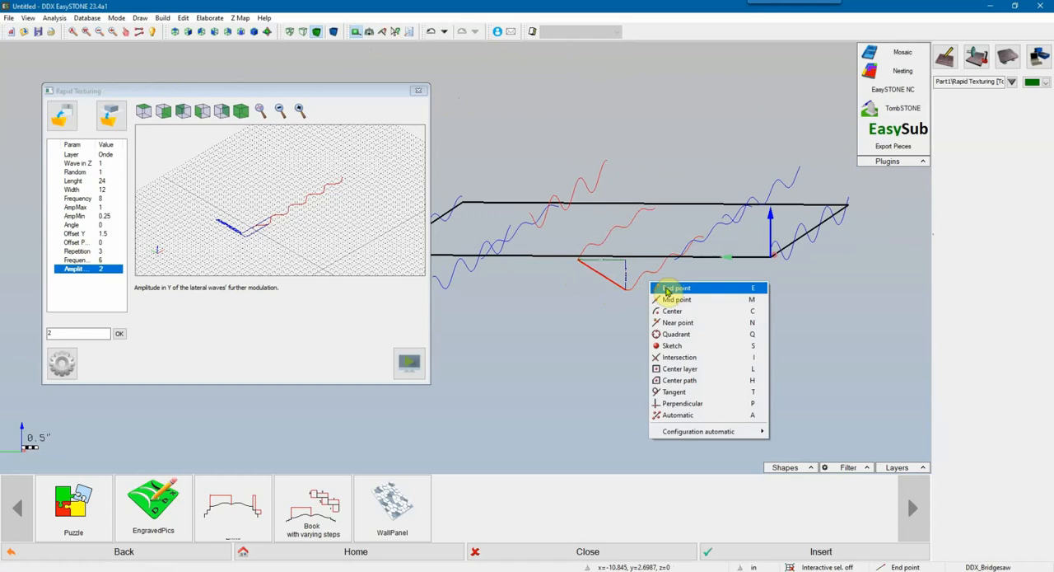
pyautogui.click(671, 299)
pyautogui.scroll(4, 645, 275)
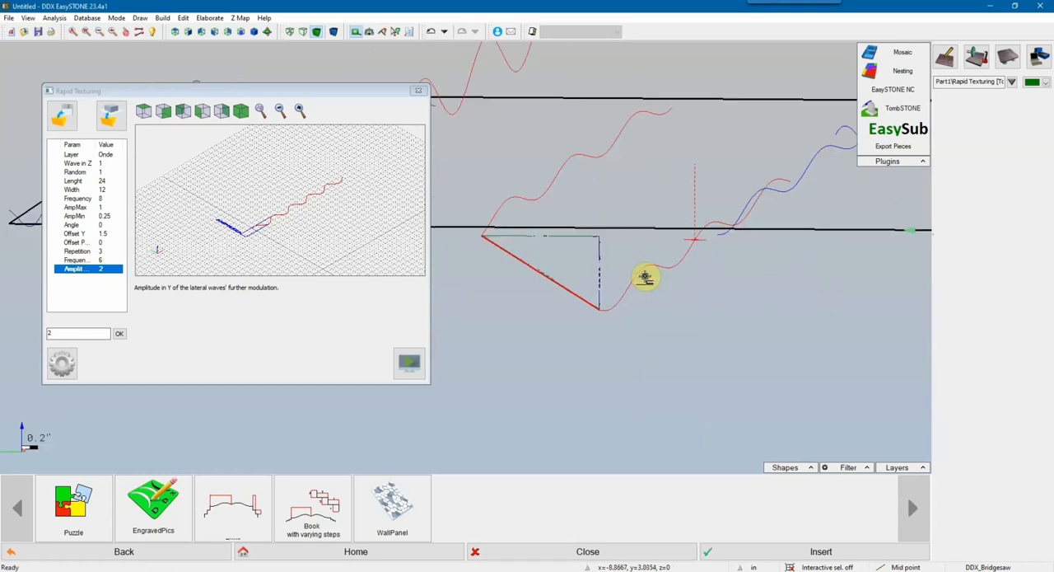
pyautogui.rightClick(647, 268)
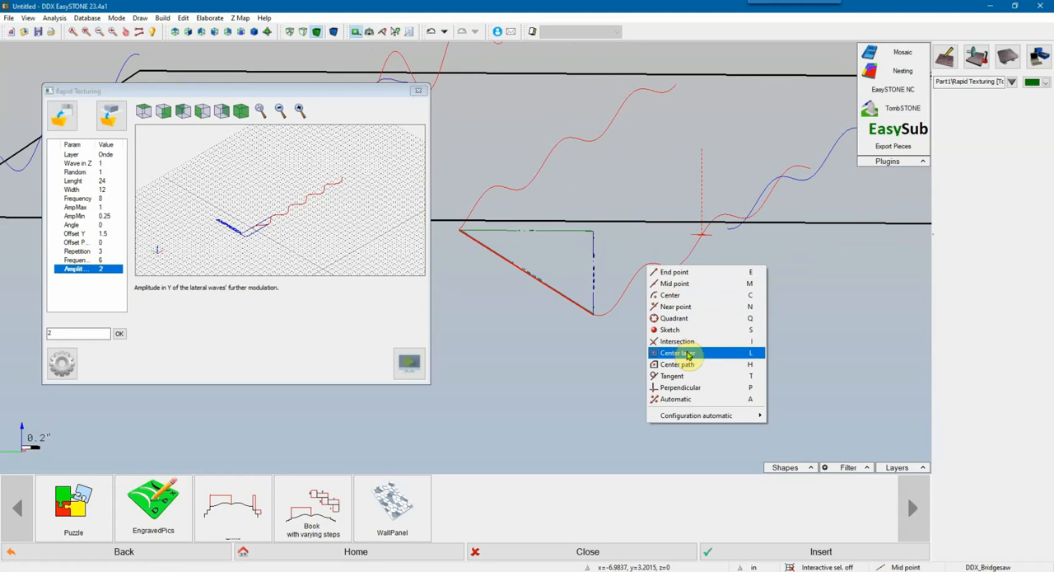
pyautogui.click(534, 350)
# Step: Set Amplitude S. to 0 and regenerate the wave texture in the drawing
pyautogui.scroll(-8, 533, 347)
pyautogui.moveTo(532, 345); pyautogui.dragTo(577, 346, button='middle')
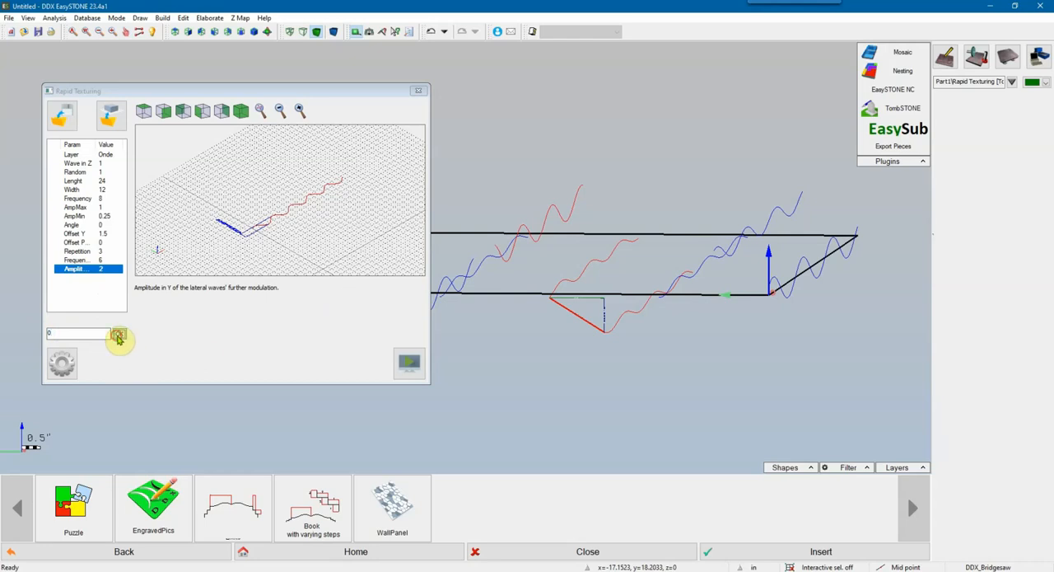
pyautogui.press('Return')
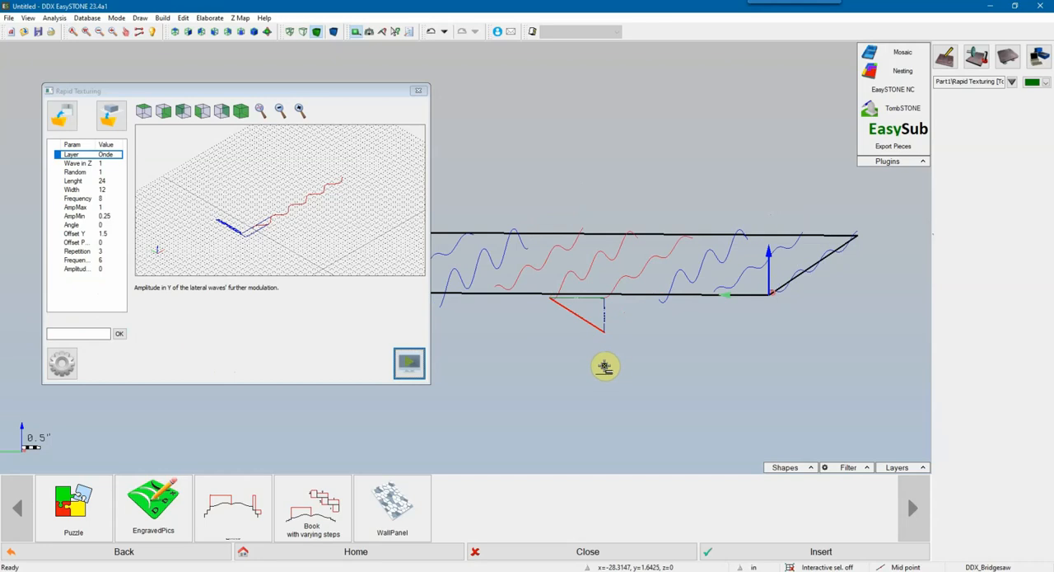
pyautogui.moveTo(605, 366)
pyautogui.mouseDown(button='middle')
pyautogui.moveTo(565, 354)
pyautogui.moveTo(643, 318)
pyautogui.moveTo(626, 332)
pyautogui.mouseUp(button='middle')
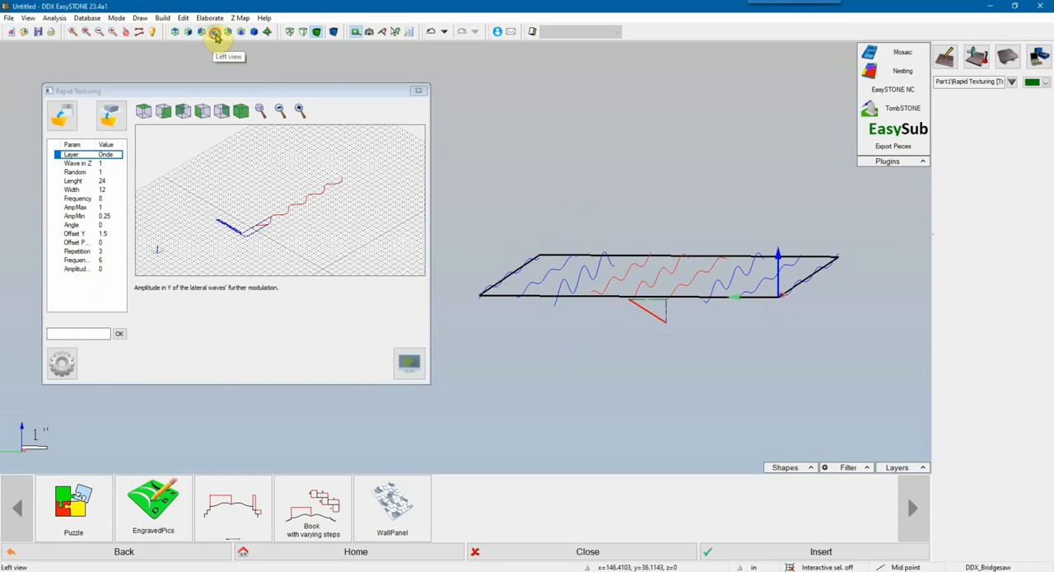
# Step: Examine the spacing between the waves across the panel in the left view and compare it with the Offset Y description
pyautogui.moveTo(587, 224); pyautogui.dragTo(591, 220, button='middle')
pyautogui.scroll(5, 645, 323)
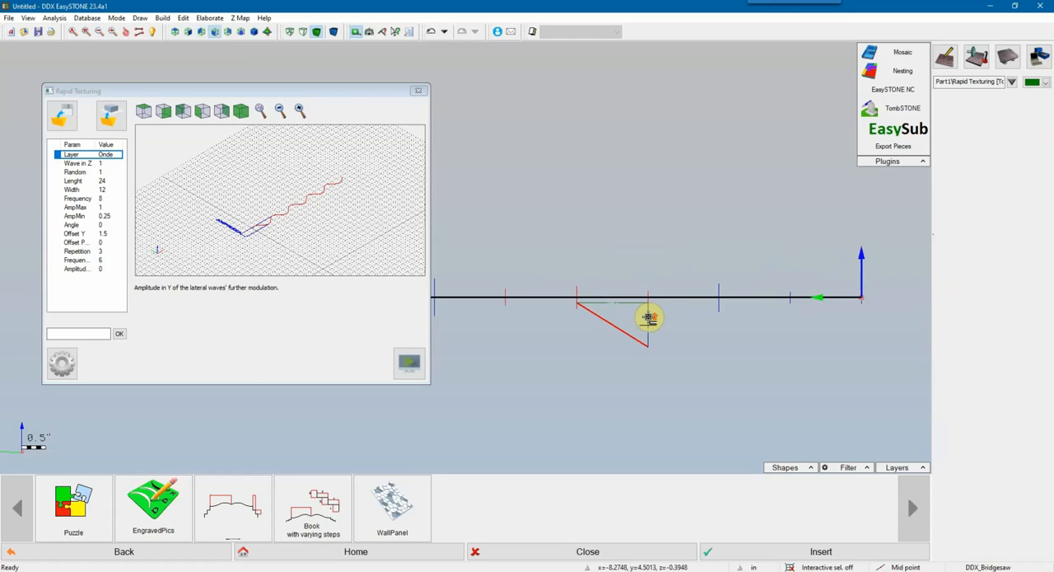
pyautogui.moveTo(657, 312); pyautogui.dragTo(709, 294, button='middle')
pyautogui.scroll(-3, 766, 294)
pyautogui.scroll(2, 732, 287)
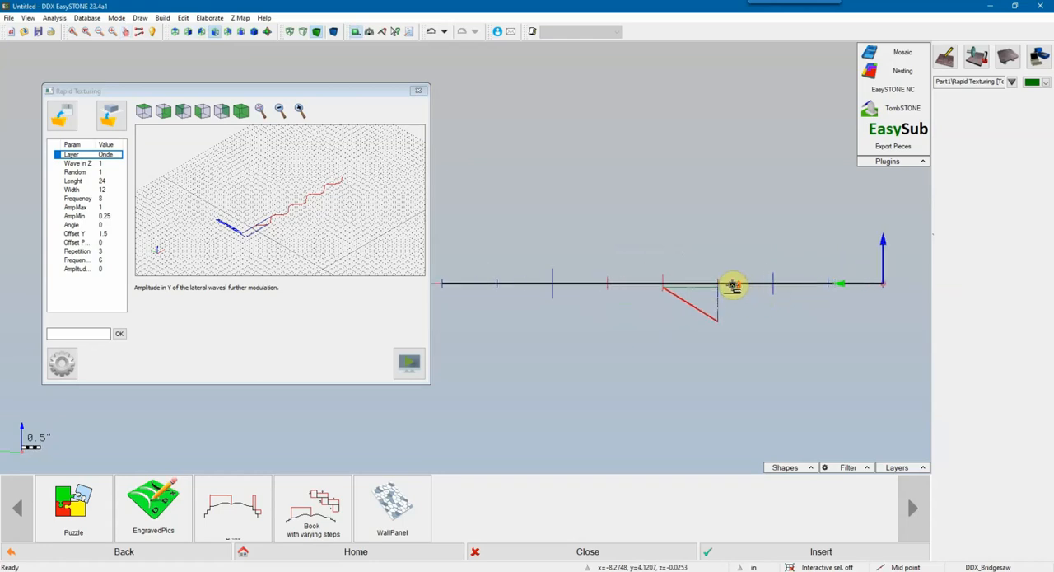
pyautogui.moveTo(571, 280); pyautogui.dragTo(689, 278, button='middle')
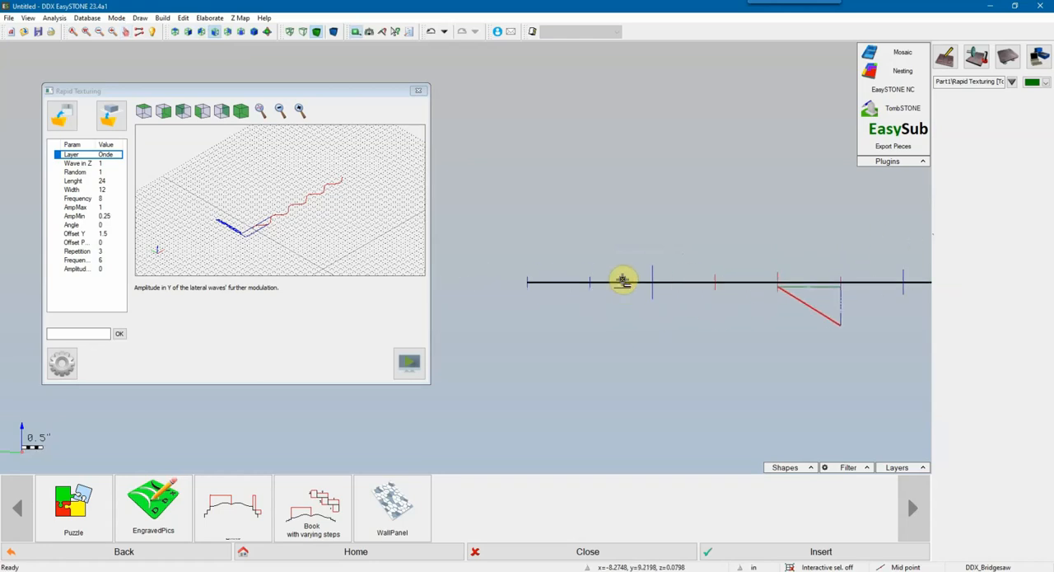
pyautogui.scroll(-1, 619, 285)
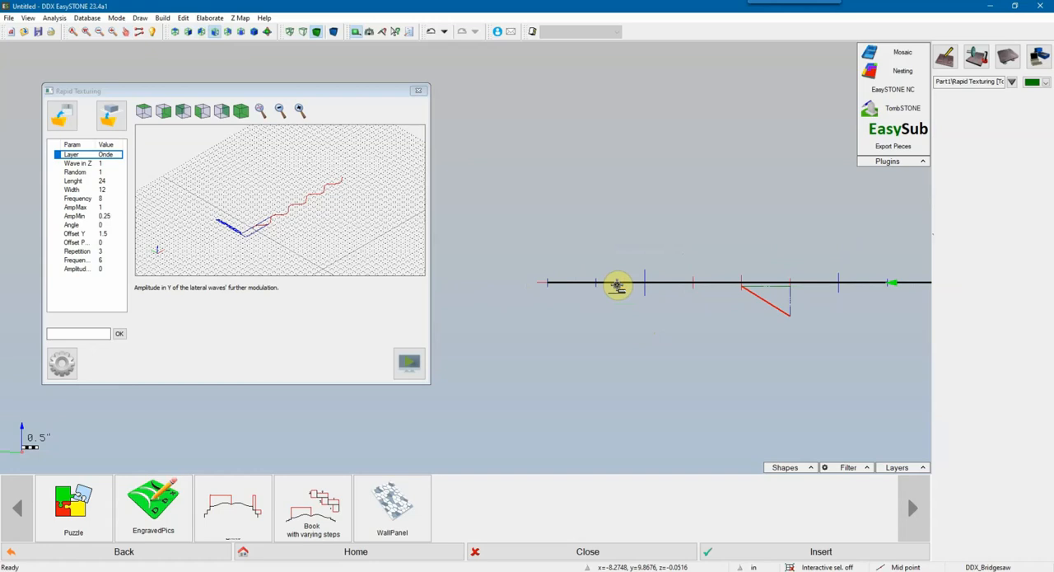
pyautogui.click(85, 234)
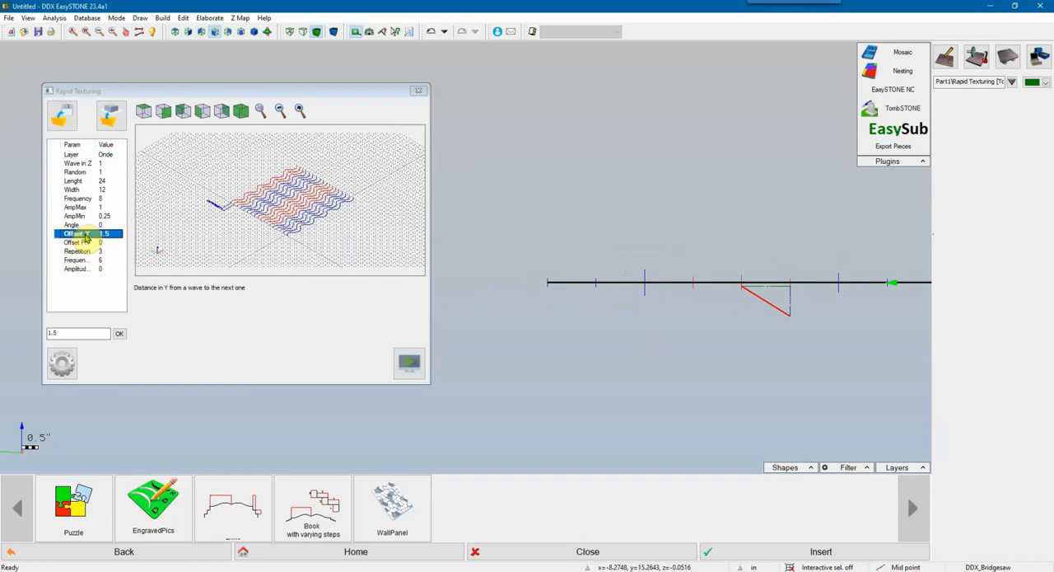
pyautogui.scroll(-2, 745, 317)
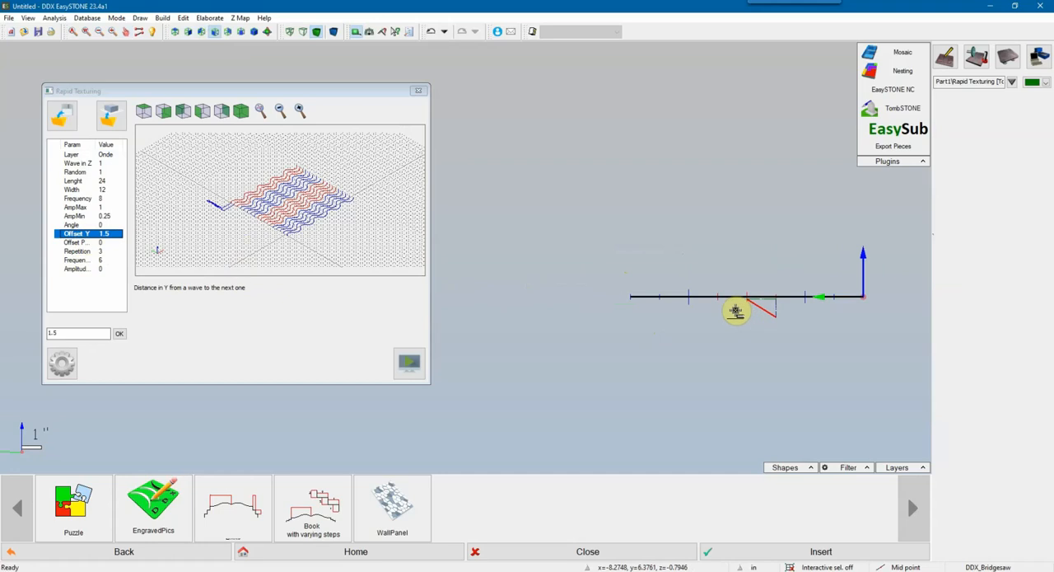
# Step: Measure the height from the lowest wave end at the panel's far edge to the highest wave crest in the front view
pyautogui.click(188, 34)
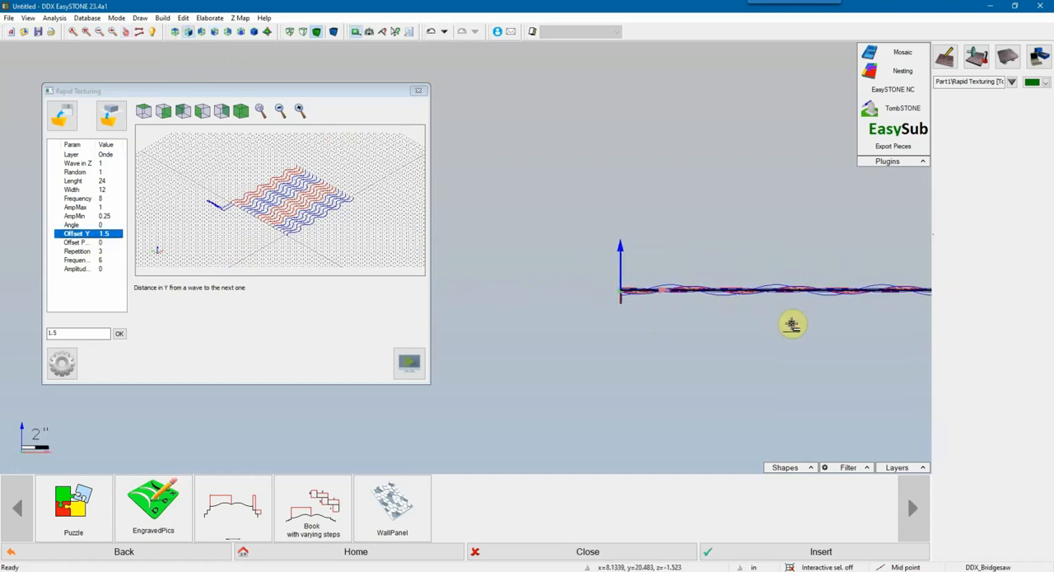
pyautogui.moveTo(765, 317); pyautogui.dragTo(581, 321, button='middle')
pyautogui.scroll(2, 607, 297)
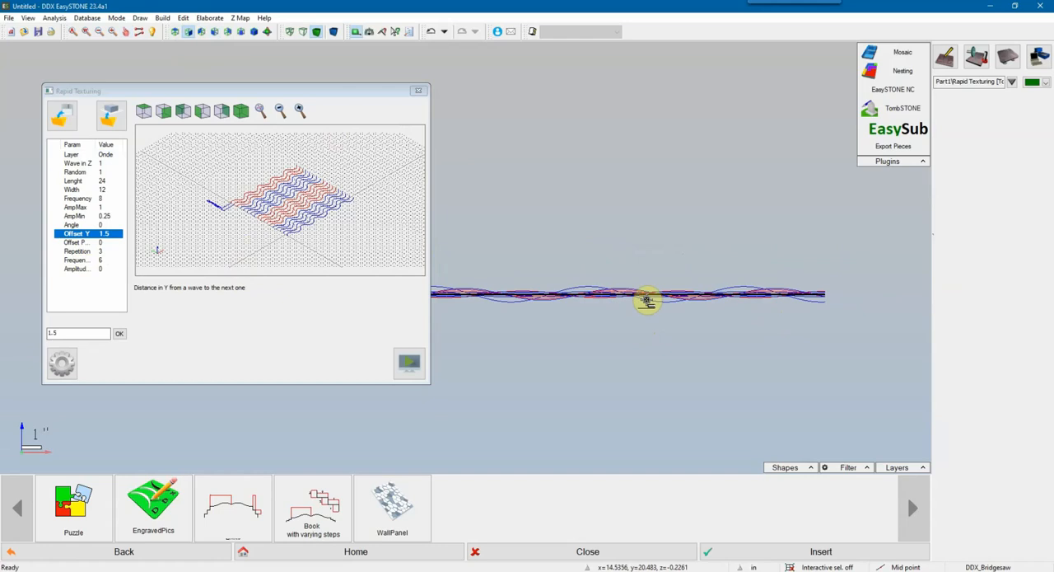
pyautogui.moveTo(760, 305); pyautogui.dragTo(797, 306, button='middle')
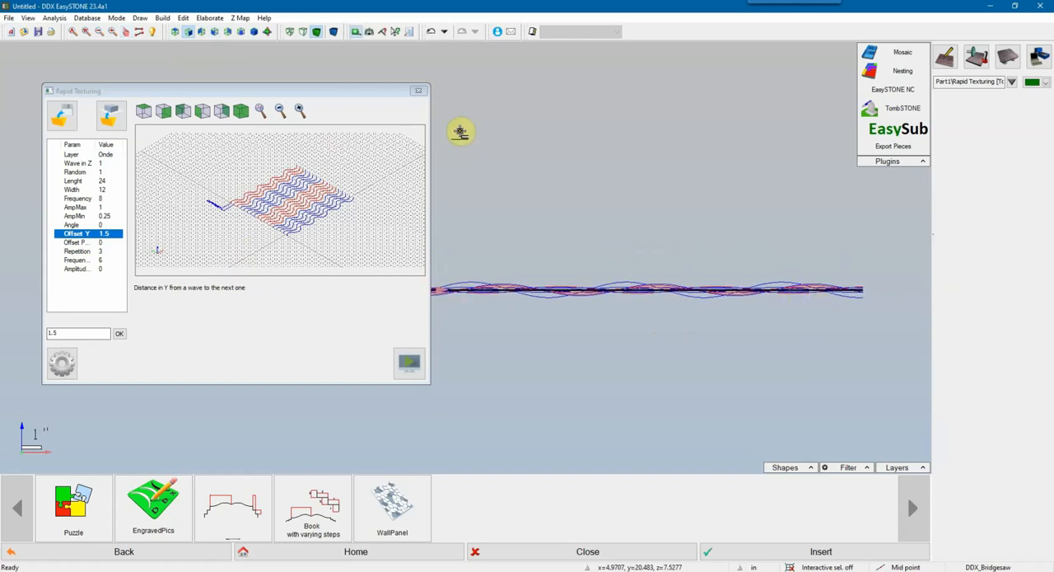
pyautogui.moveTo(635, 313); pyautogui.dragTo(681, 314, button='middle')
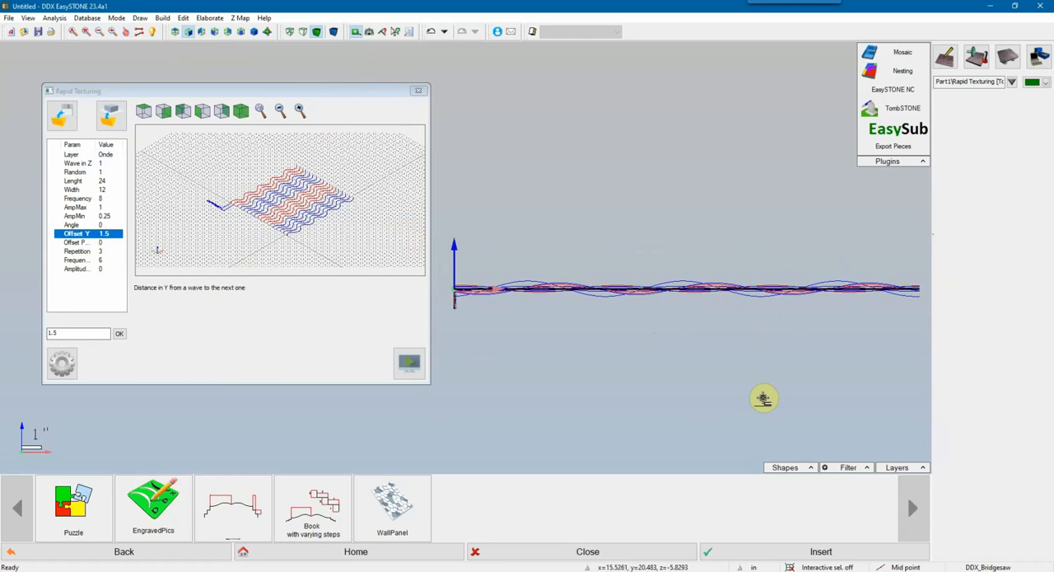
pyautogui.moveTo(763, 395); pyautogui.dragTo(659, 390, button='middle')
pyautogui.scroll(3, 818, 294)
pyautogui.scroll(3, 818, 298)
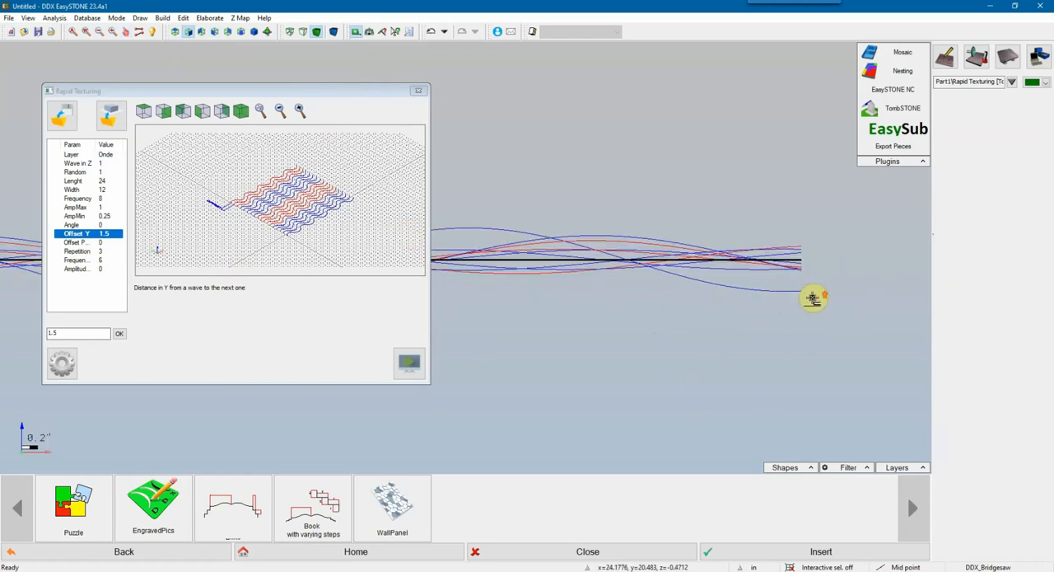
pyautogui.rightClick(797, 297)
pyautogui.click(803, 303)
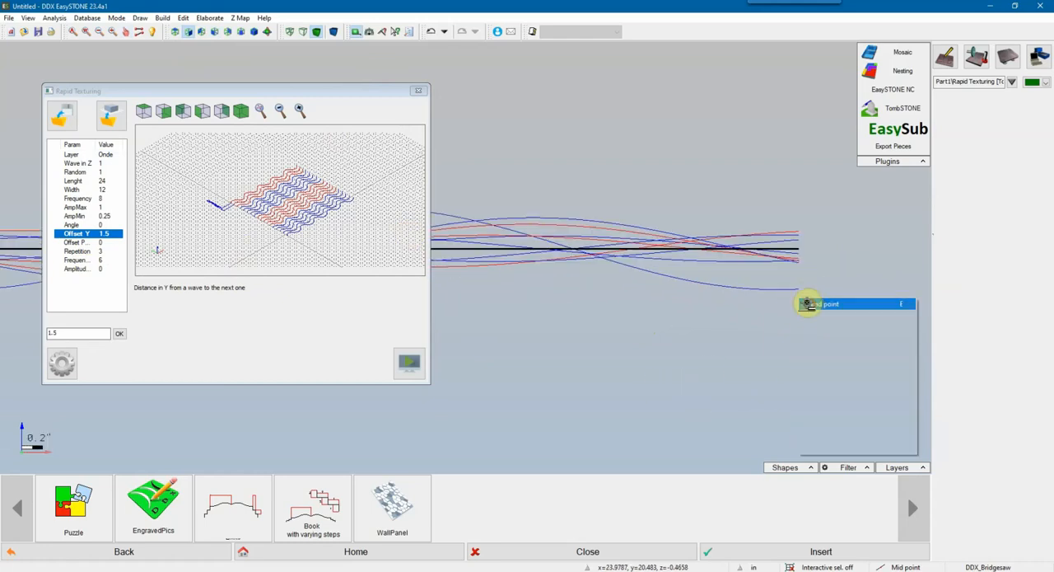
pyautogui.click(791, 290)
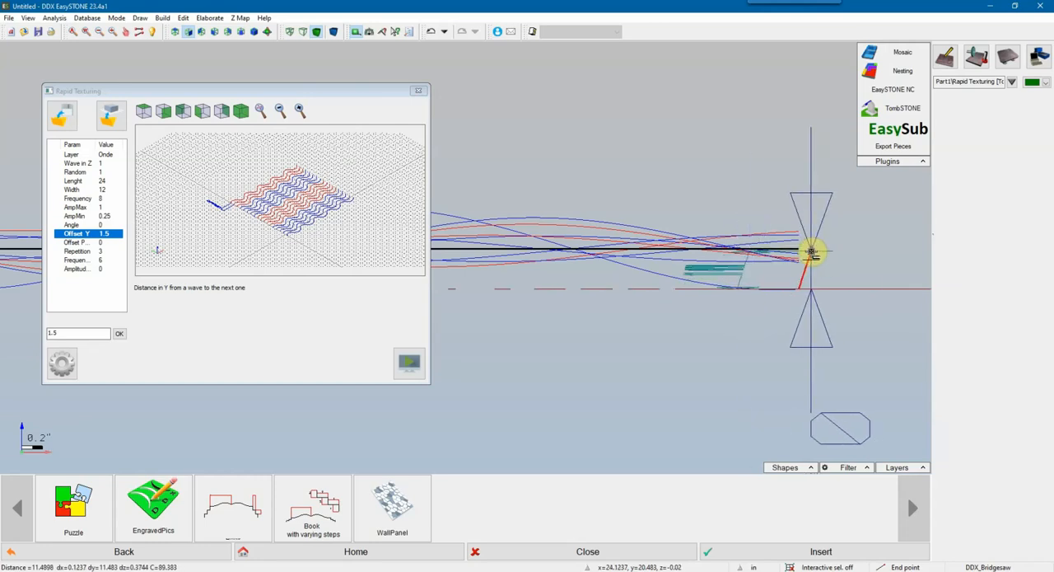
pyautogui.scroll(-3, 807, 247)
pyautogui.moveTo(606, 283); pyautogui.dragTo(756, 284, button='middle')
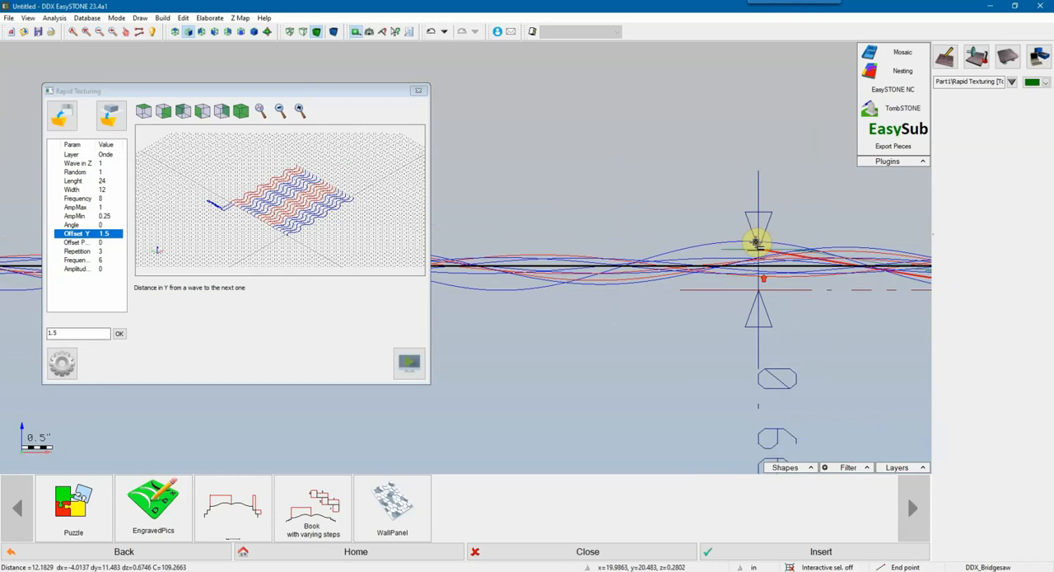
pyautogui.rightClick(751, 242)
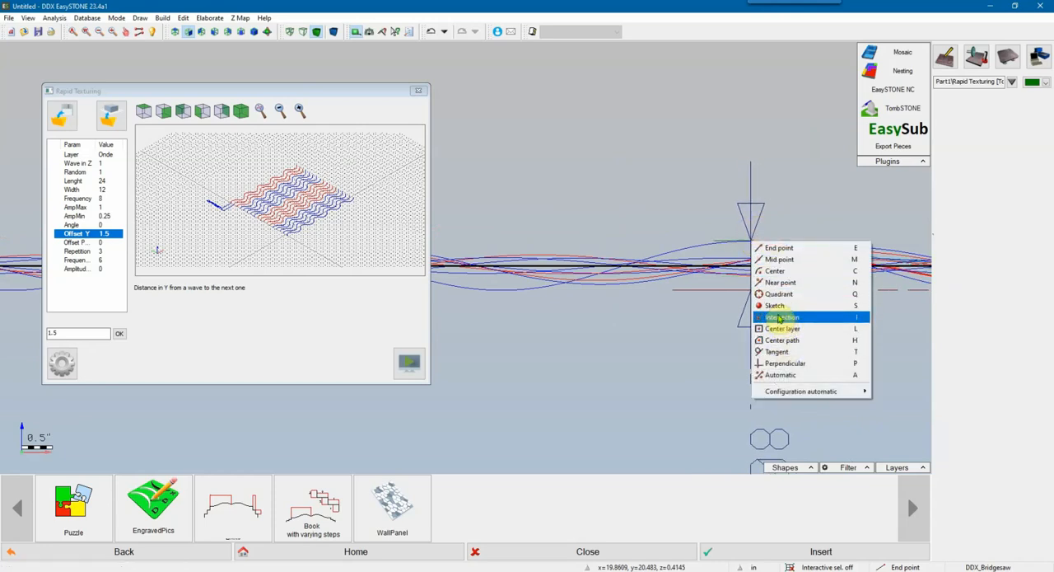
pyautogui.click(778, 281)
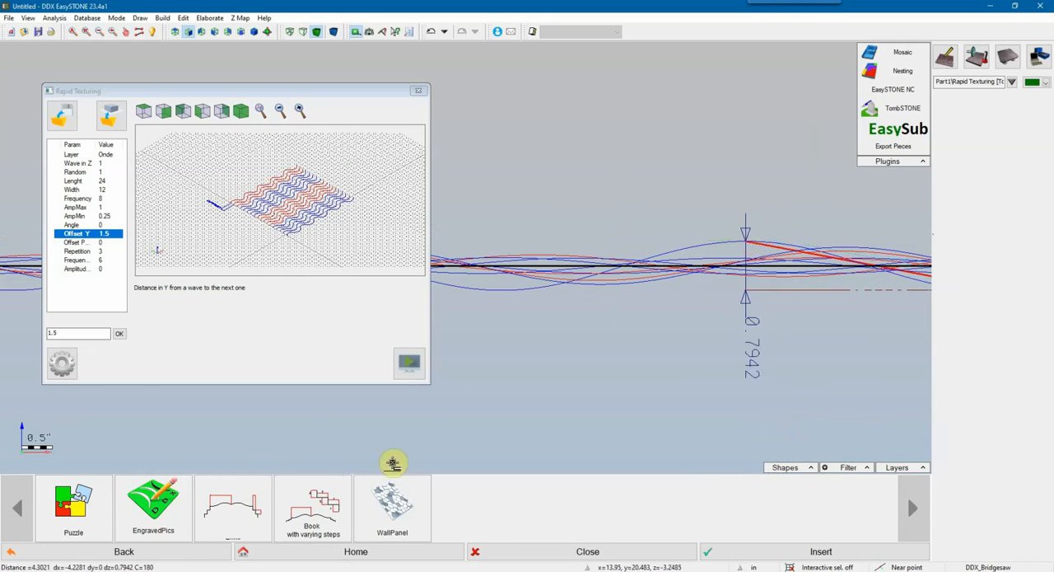
# Step: Examine the waves and the height dimension across the whole panel in a tilted 3D view
pyautogui.scroll(-1, 395, 461)
pyautogui.scroll(-3, 630, 394)
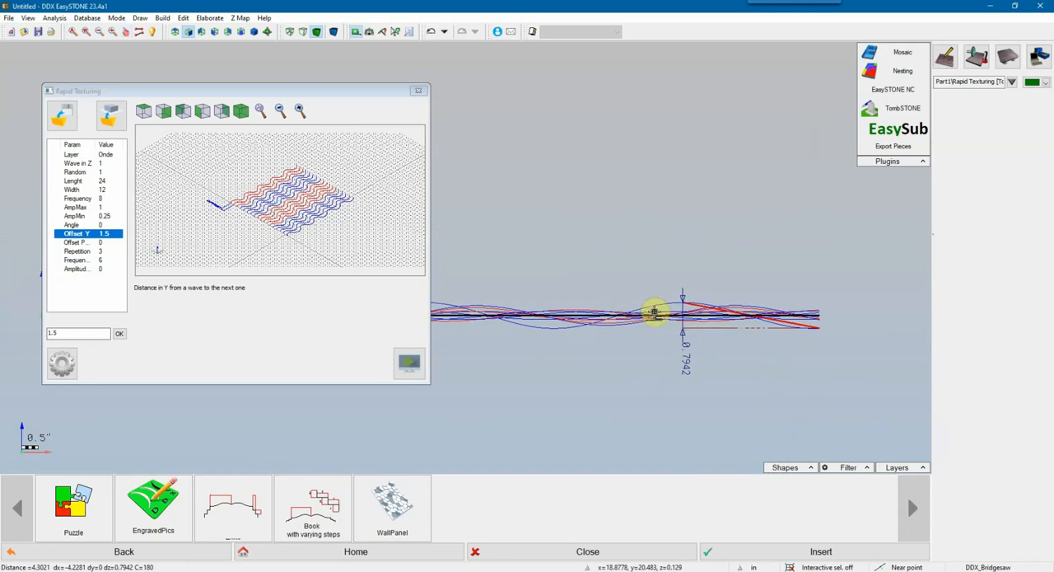
pyautogui.click(267, 35)
pyautogui.moveTo(662, 223); pyautogui.dragTo(677, 205)
pyautogui.scroll(3, 635, 213)
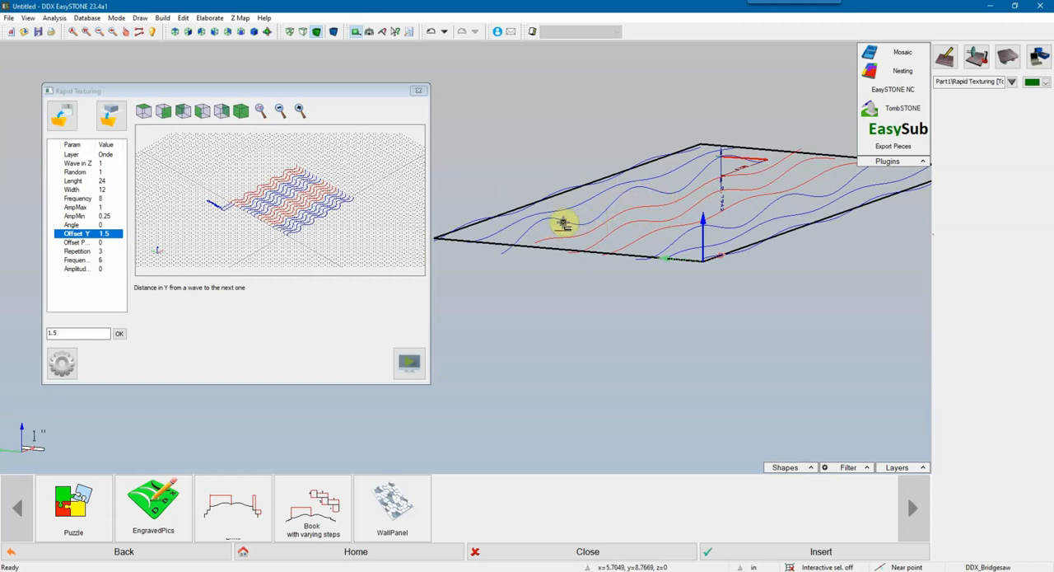
# Step: Turn off the Random option, regenerate the wave texture, and examine the waves in a tilted 3D view
pyautogui.scroll(1, 559, 210)
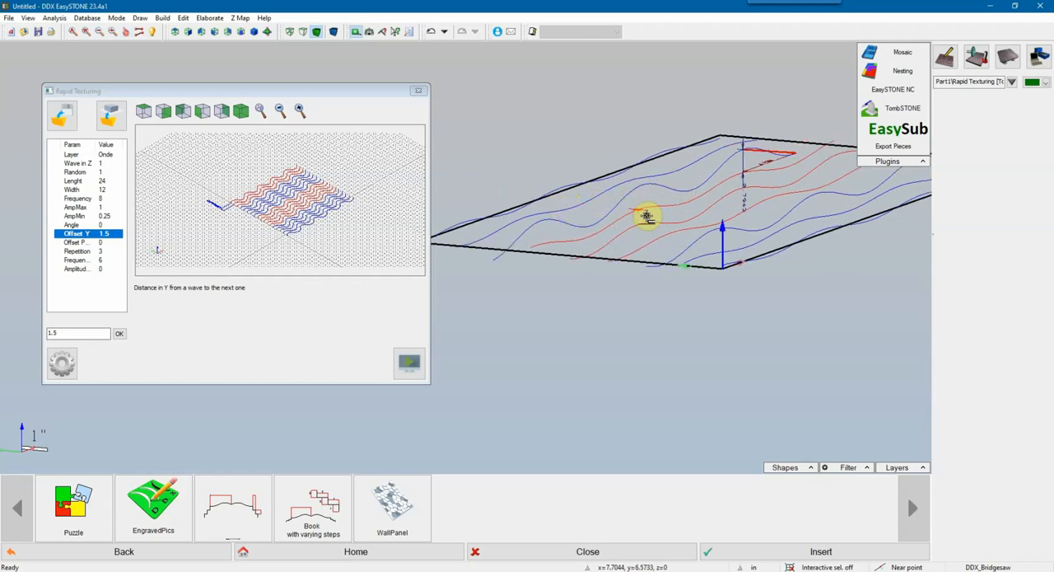
pyautogui.scroll(-2, 683, 233)
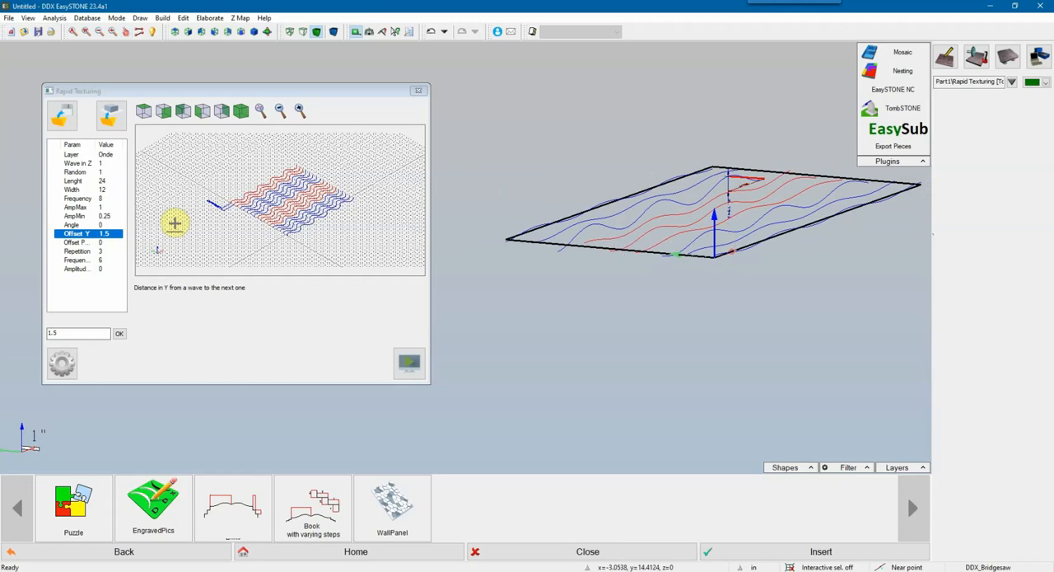
pyautogui.click(74, 171)
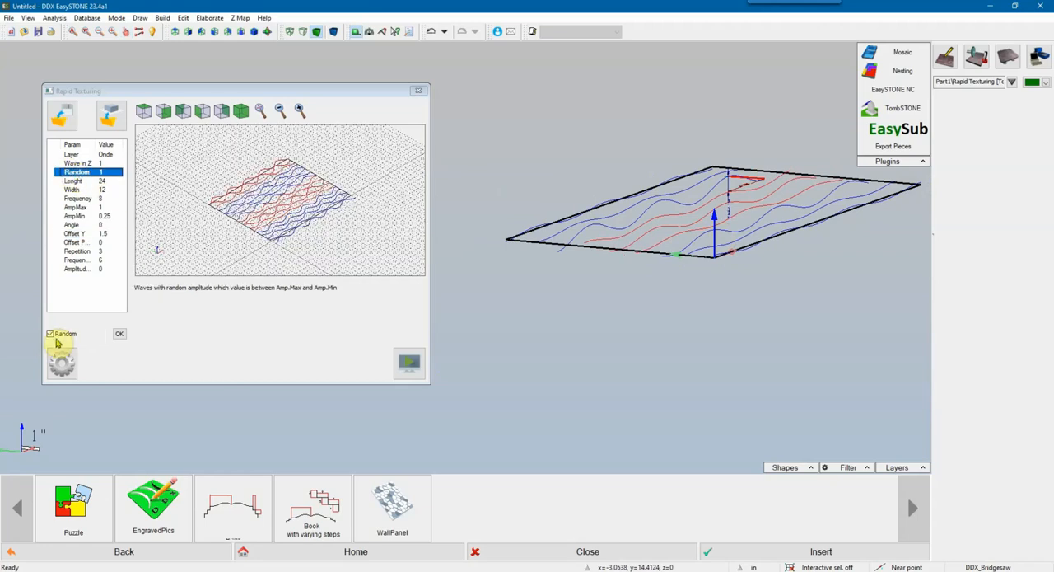
pyautogui.click(50, 333)
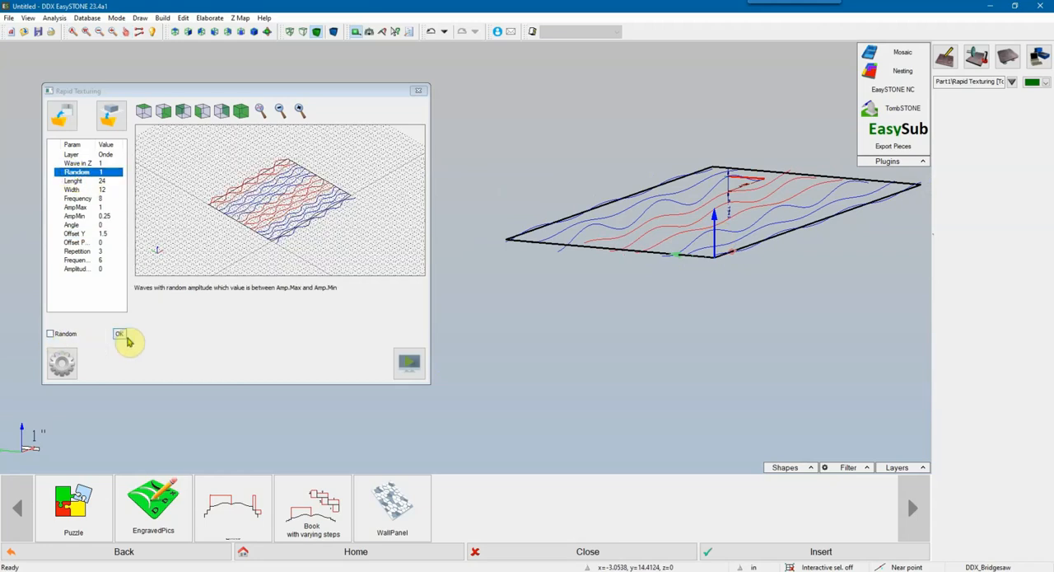
pyautogui.click(120, 336)
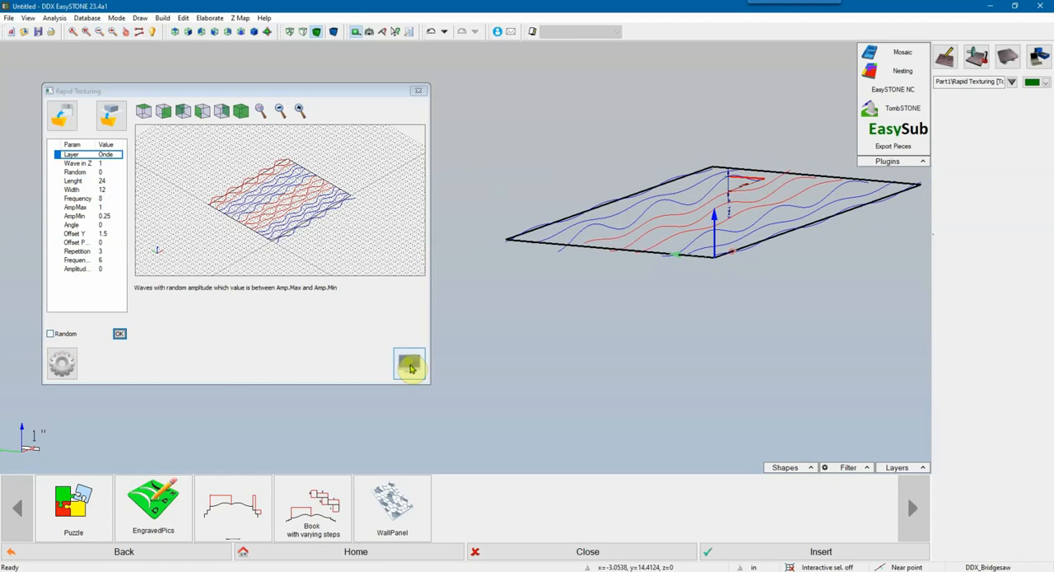
pyautogui.click(410, 366)
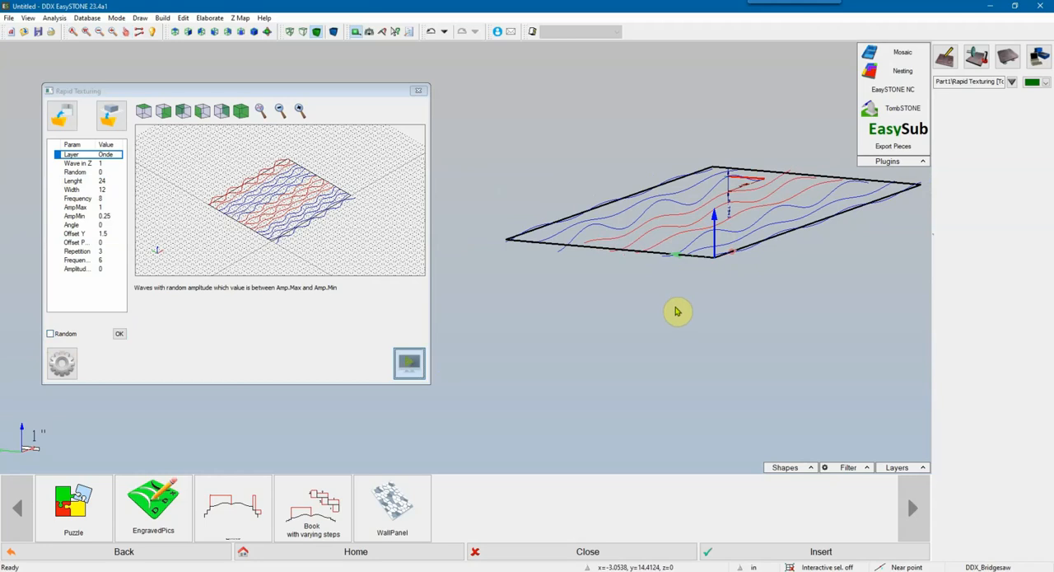
pyautogui.moveTo(678, 273); pyautogui.dragTo(522, 280, button='middle')
pyautogui.moveTo(585, 266); pyautogui.dragTo(635, 196, button='middle')
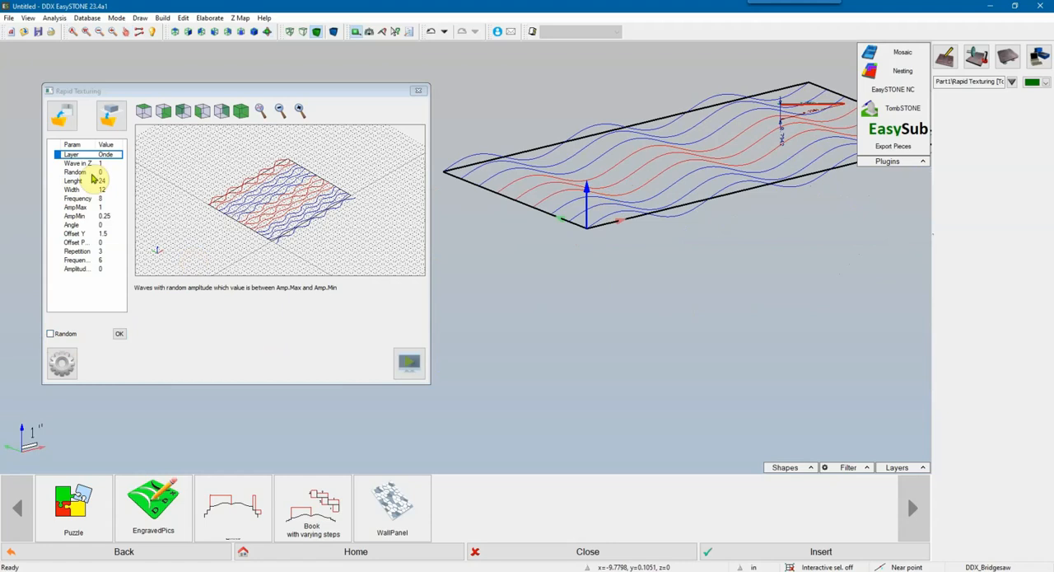
# Step: Turn the Random option back on, regenerate the wave texture, and view the waves from another angle
pyautogui.click(77, 172)
pyautogui.click(50, 332)
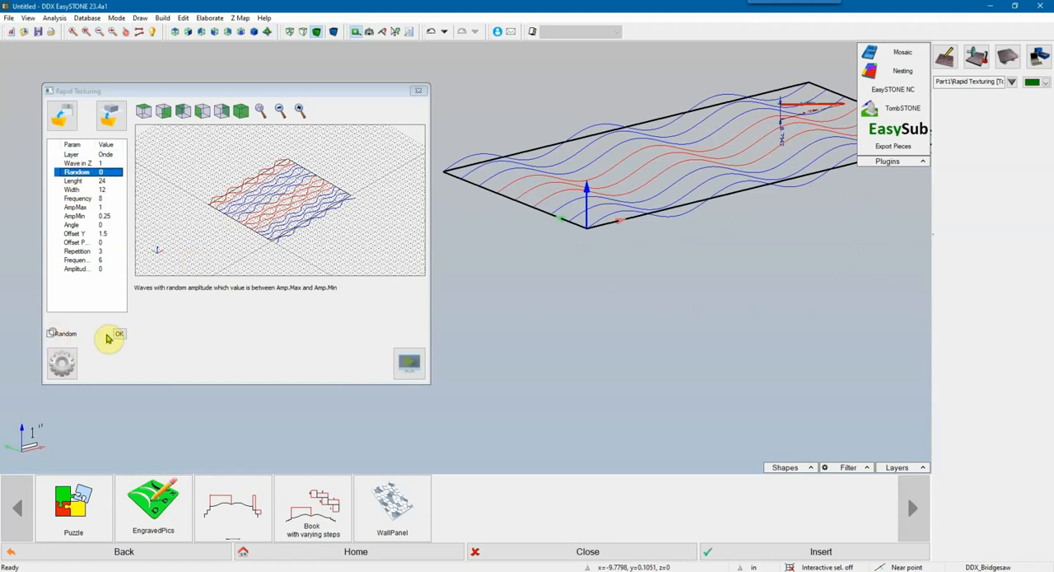
pyautogui.click(120, 333)
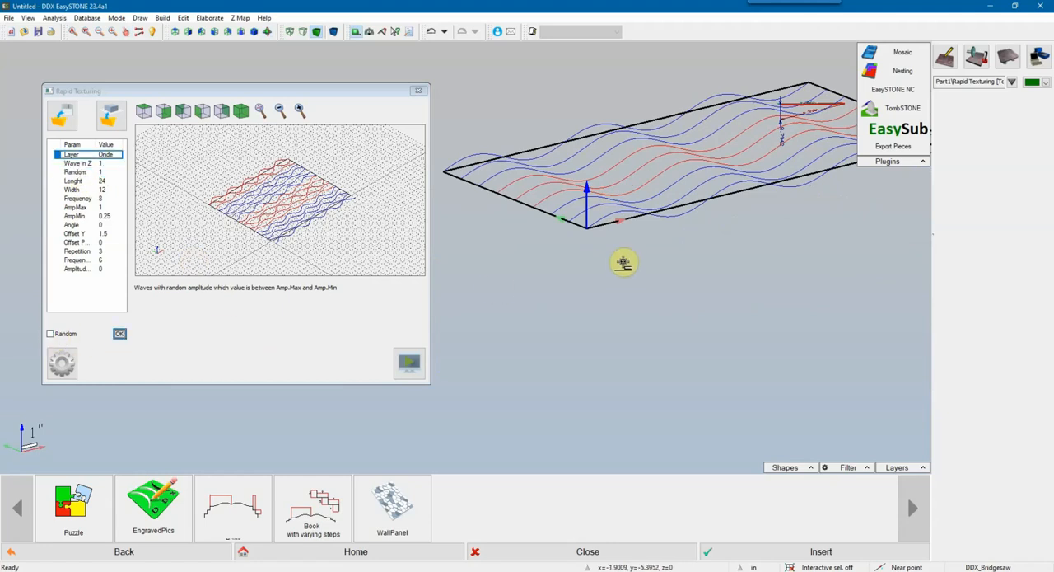
pyautogui.click(405, 360)
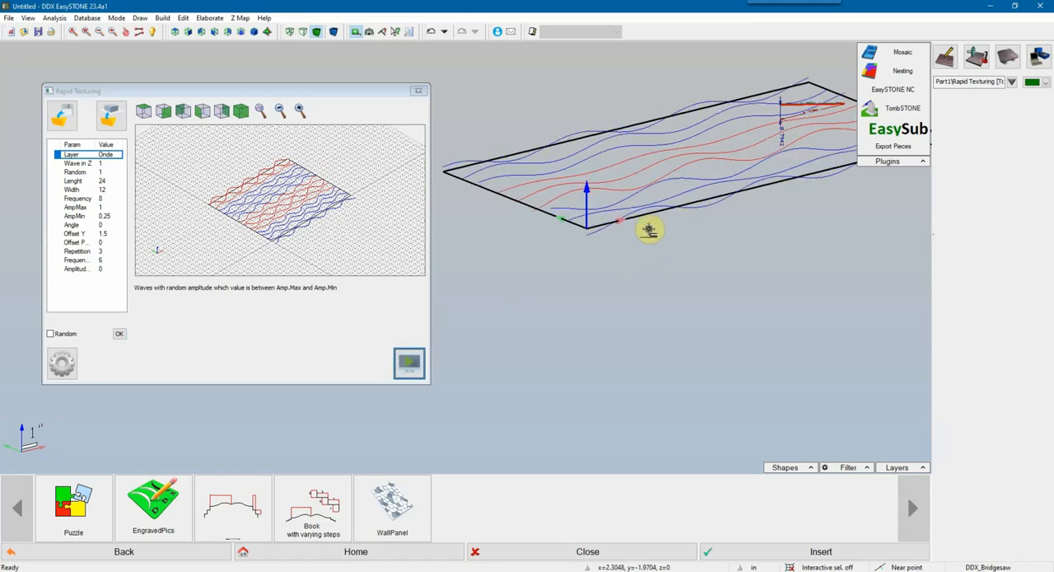
pyautogui.moveTo(650, 229); pyautogui.dragTo(727, 221, button='middle')
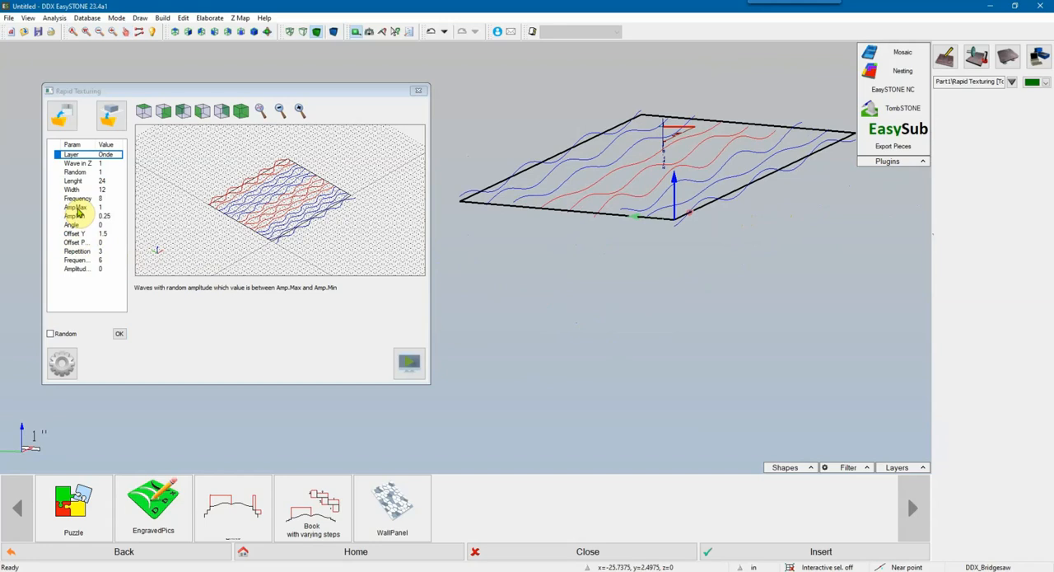
# Step: Set AmpMax to 0.75 and regenerate the wave texture in the drawing
pyautogui.click(75, 208)
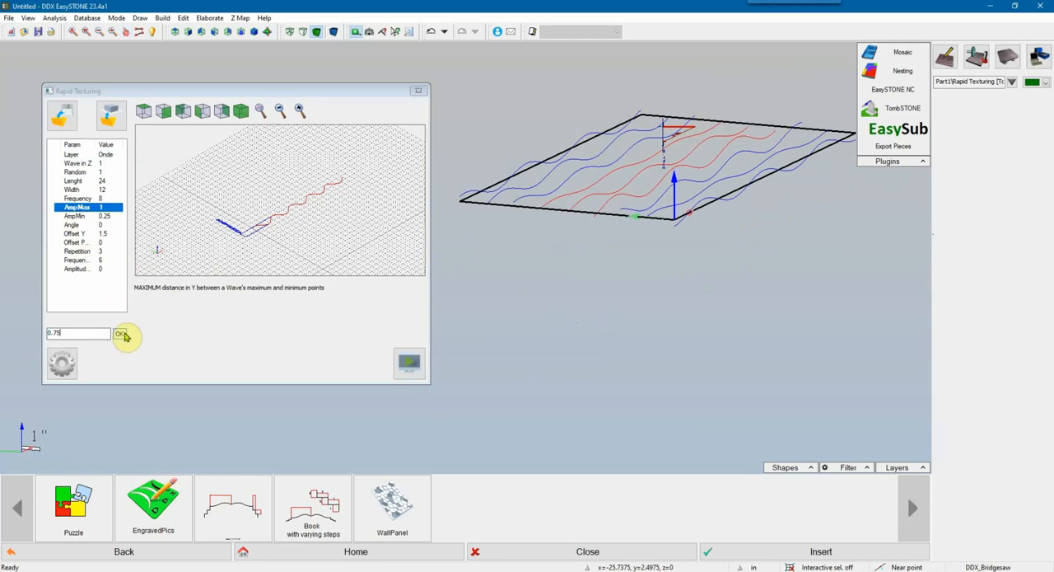
pyautogui.click(121, 334)
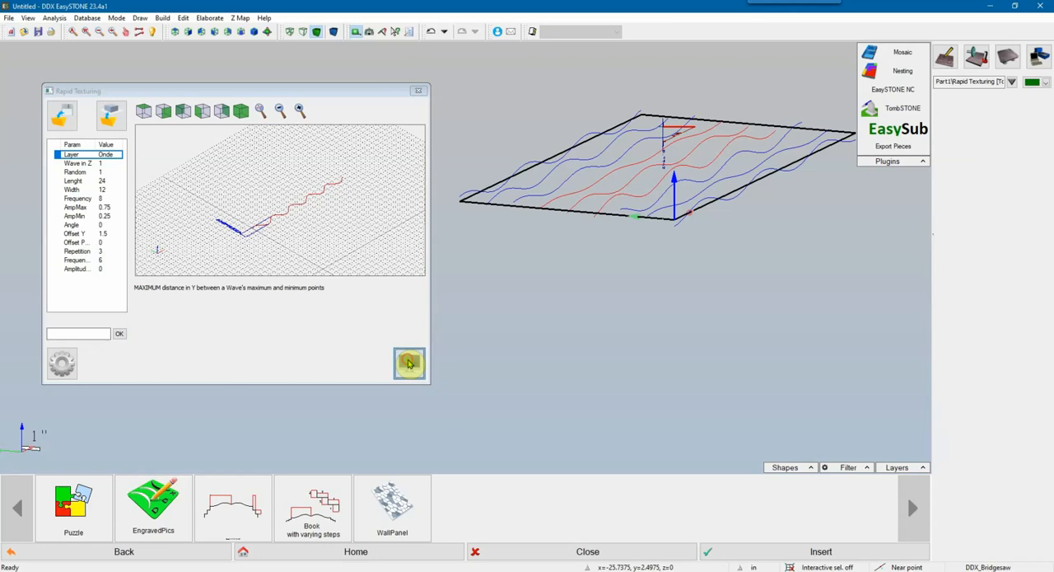
pyautogui.moveTo(706, 218); pyautogui.dragTo(676, 241, button='middle')
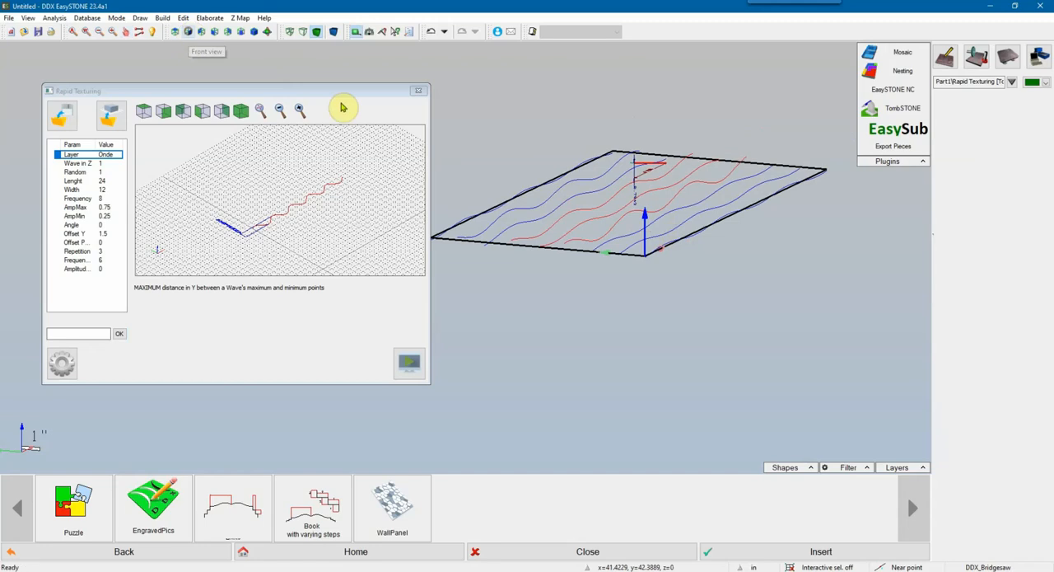
# Step: Check the waves in the front view, remove the height dimension, and return to a tilted 3D view of the panel
pyautogui.moveTo(591, 221); pyautogui.dragTo(630, 226, button='middle')
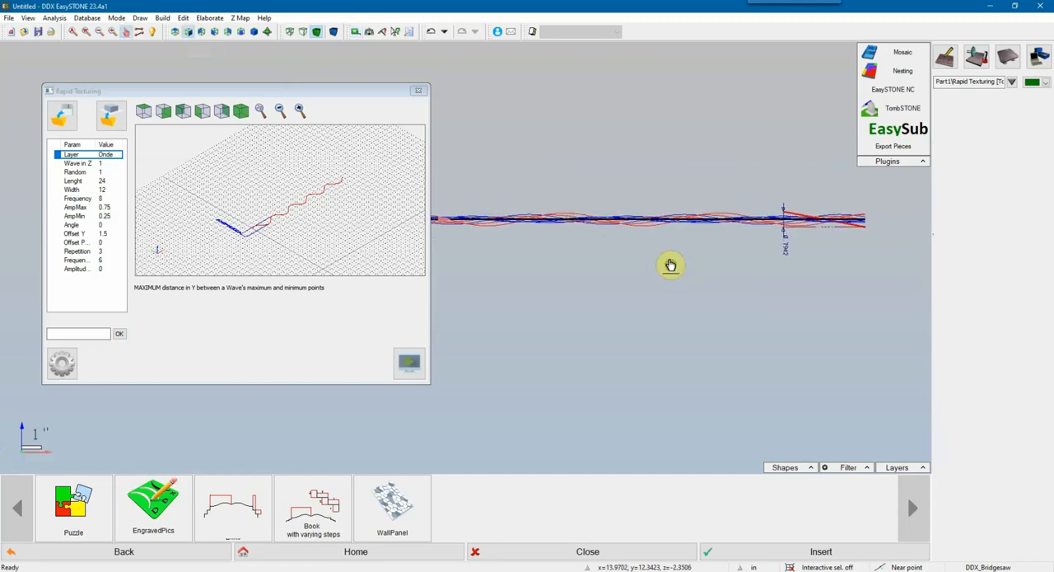
pyautogui.scroll(6, 906, 227)
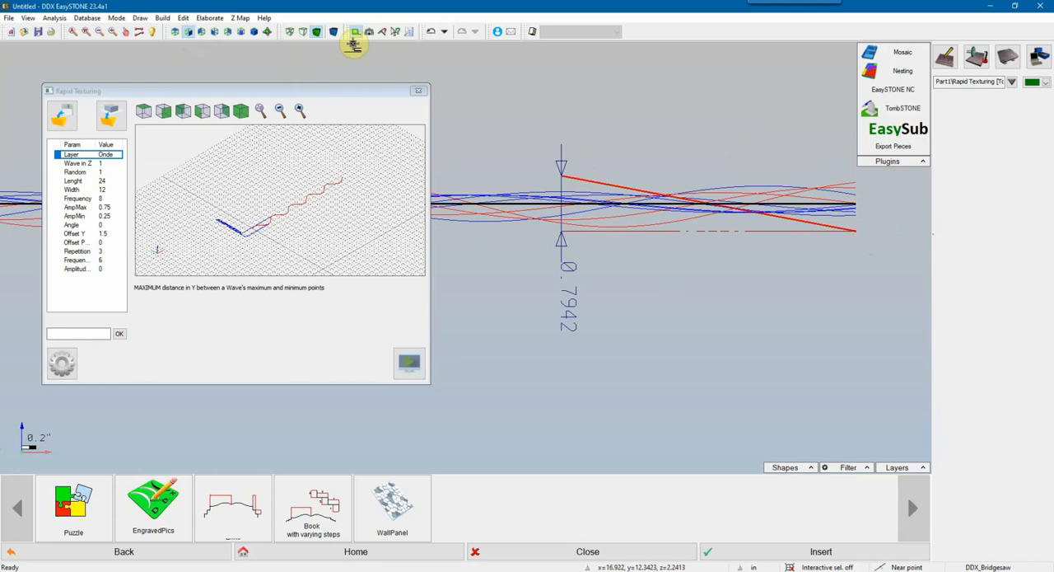
pyautogui.click(356, 31)
pyautogui.scroll(-3, 576, 226)
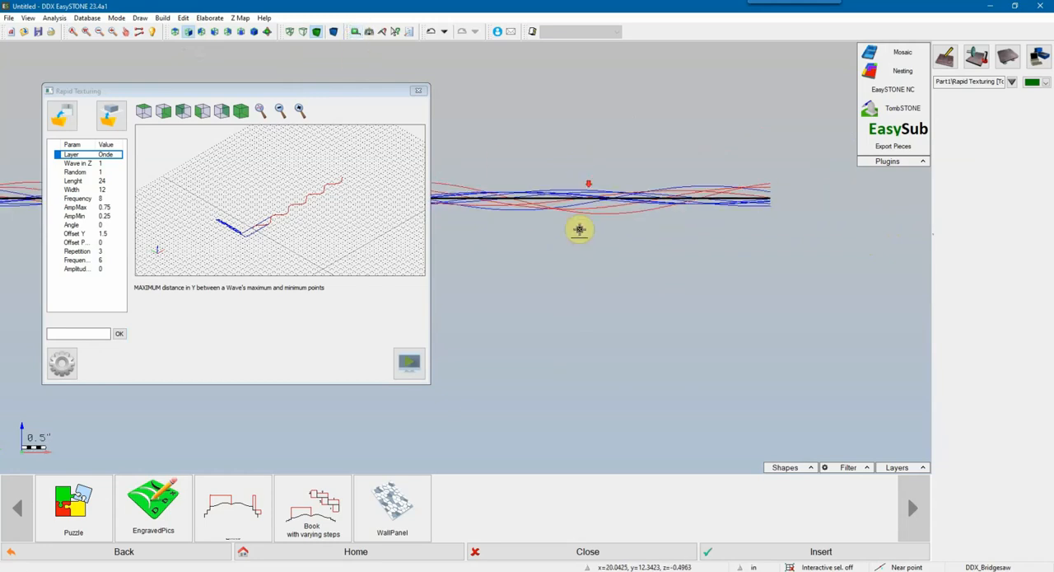
pyautogui.scroll(-3, 630, 247)
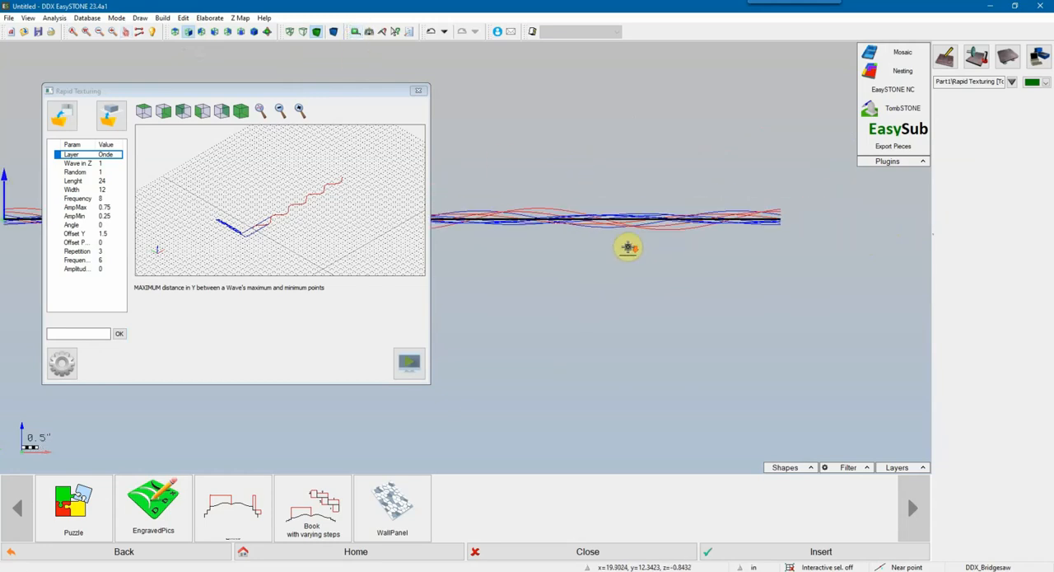
pyautogui.moveTo(554, 276); pyautogui.dragTo(697, 263, button='middle')
pyautogui.moveTo(579, 261)
pyautogui.mouseDown(button='middle')
pyautogui.moveTo(651, 308)
pyautogui.moveTo(639, 244)
pyautogui.moveTo(640, 263)
pyautogui.mouseUp(button='middle')
pyautogui.scroll(-3, 652, 310)
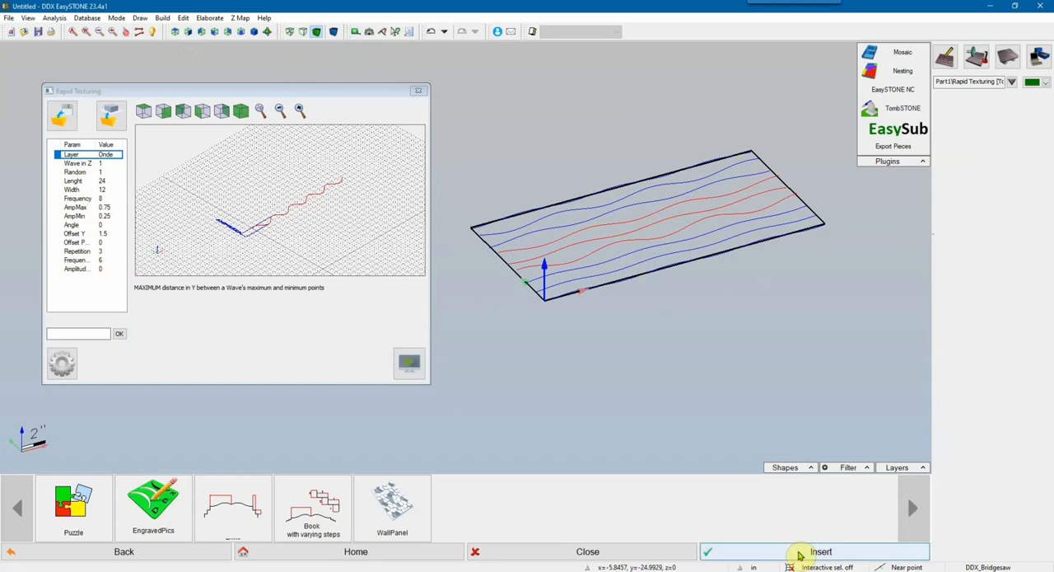
# Step: Insert the wave texture into the drawing and close the Rapid Texturing component and its library
pyautogui.click(797, 553)
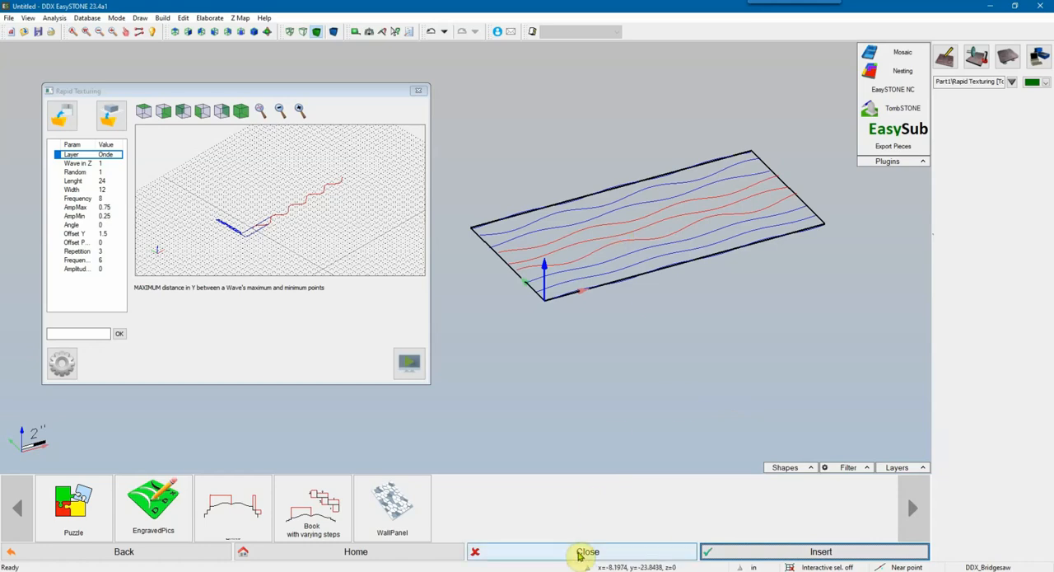
pyautogui.click(579, 553)
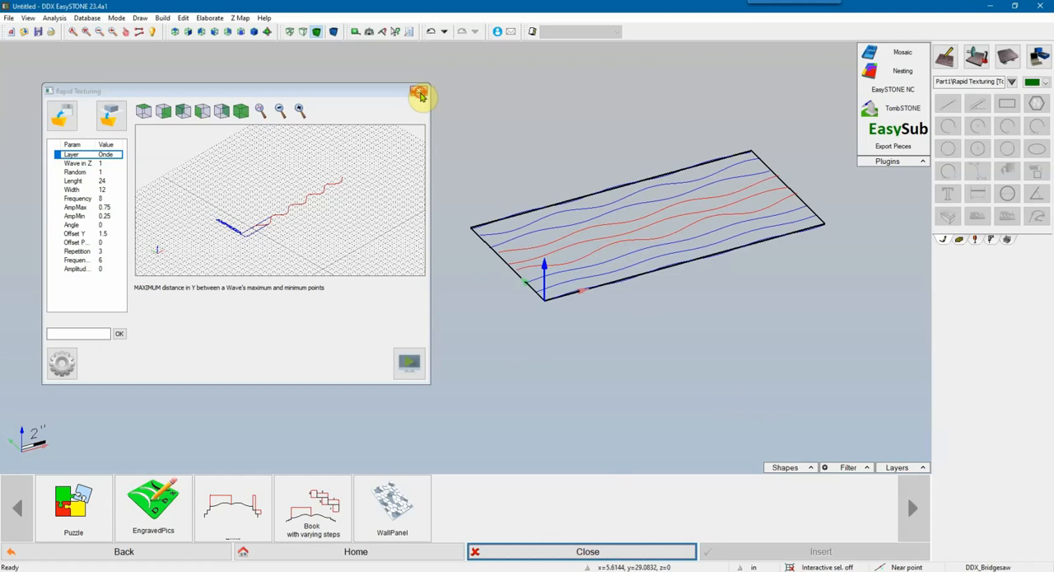
pyautogui.click(419, 90)
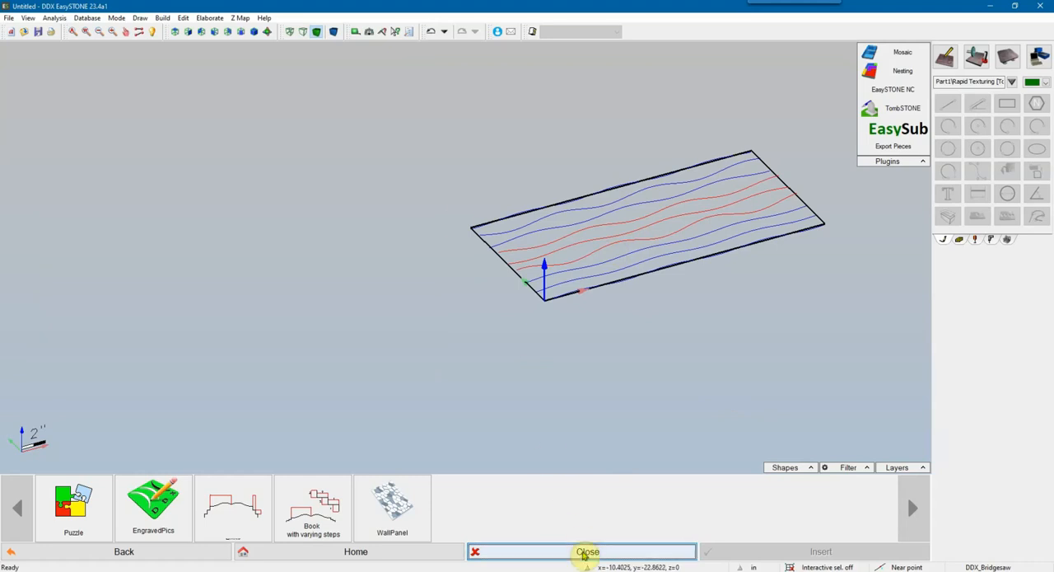
pyautogui.click(583, 552)
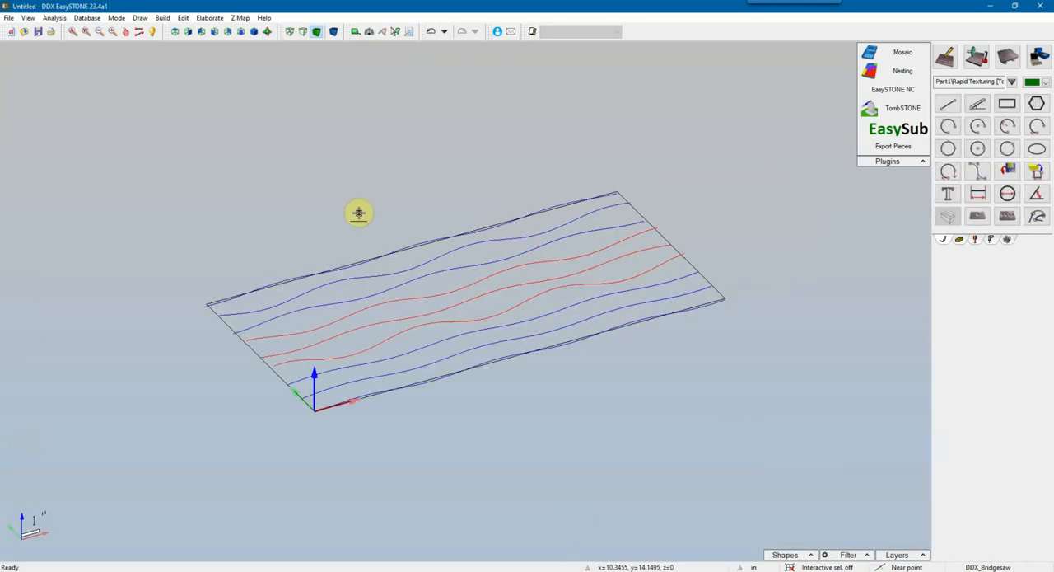
# Step: Start a Loft surface and select the first four waves in order, beginning with the one along the panel's front edge
pyautogui.click(268, 33)
pyautogui.moveTo(339, 352)
pyautogui.mouseDown()
pyautogui.moveTo(428, 288)
pyautogui.moveTo(523, 263)
pyautogui.moveTo(412, 275)
pyautogui.moveTo(341, 305)
pyautogui.moveTo(190, 297)
pyautogui.moveTo(214, 339)
pyautogui.mouseUp()
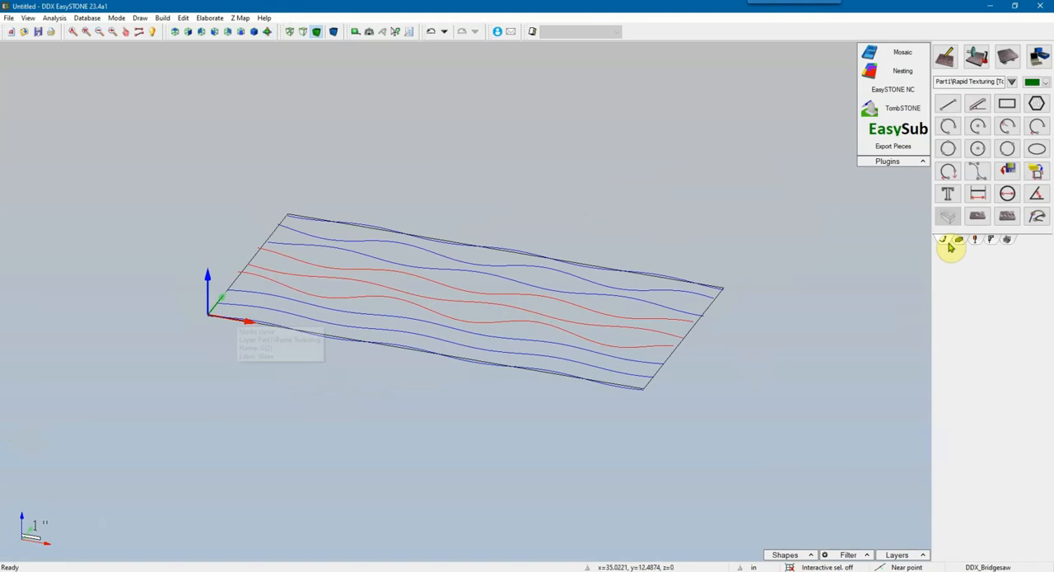
pyautogui.click(960, 242)
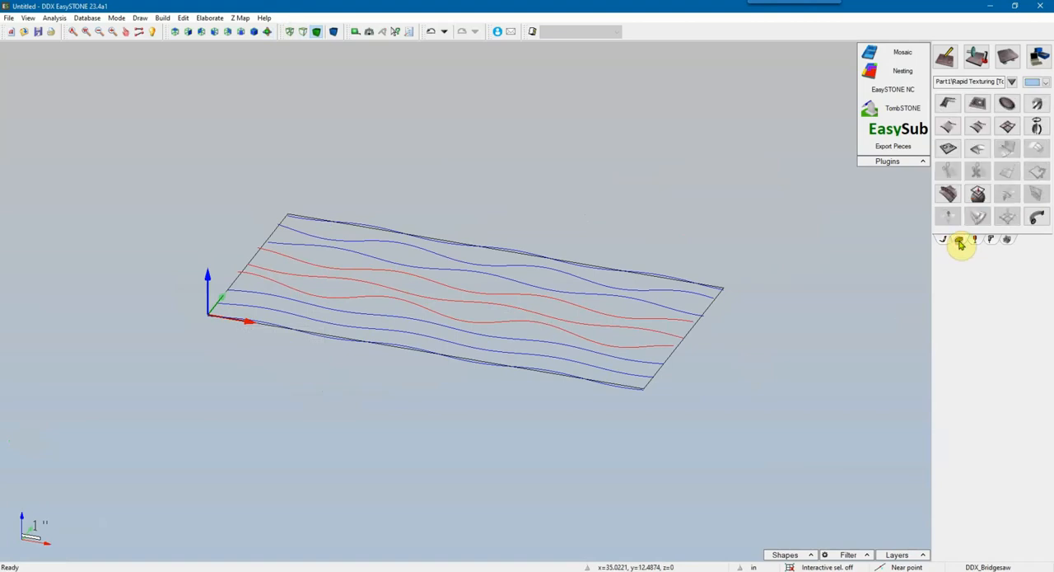
pyautogui.click(976, 130)
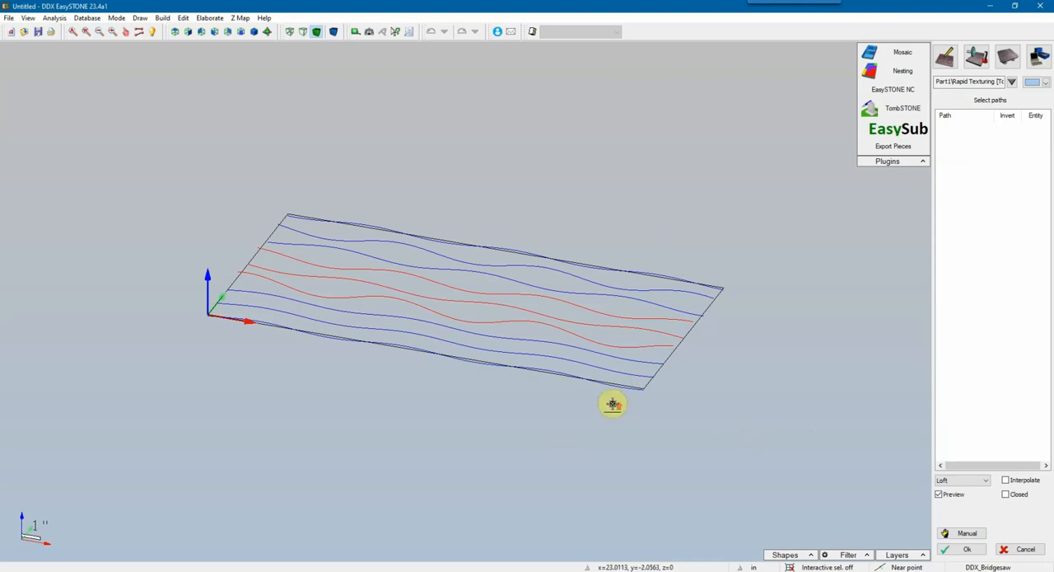
pyautogui.scroll(3, 613, 403)
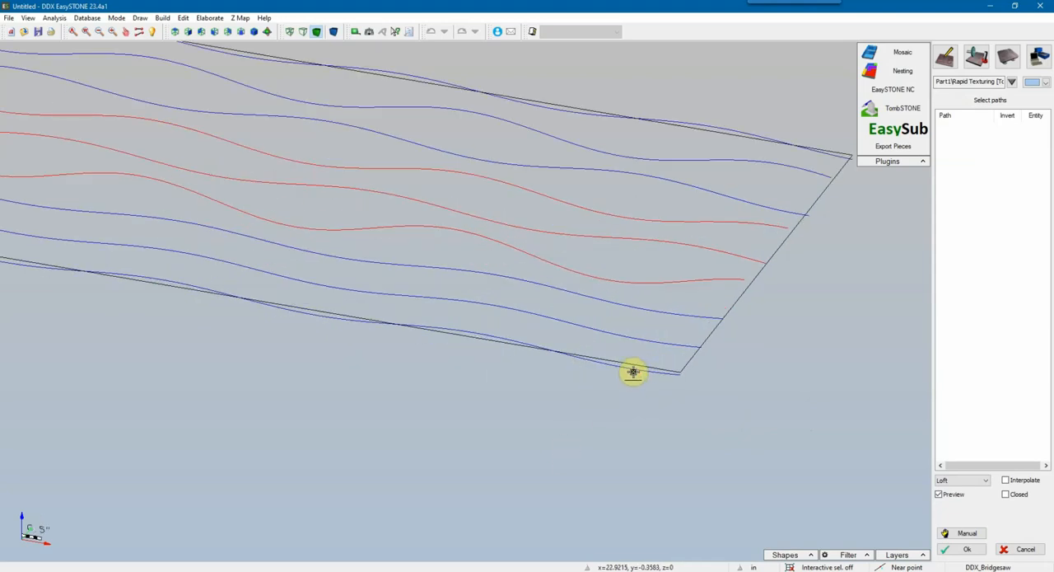
pyautogui.click(633, 370)
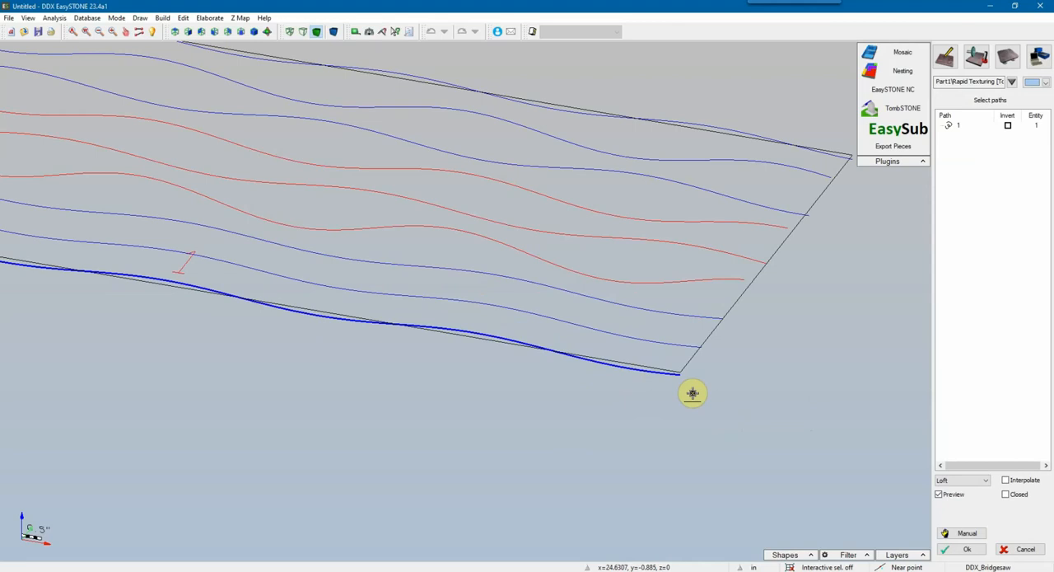
pyautogui.click(665, 344)
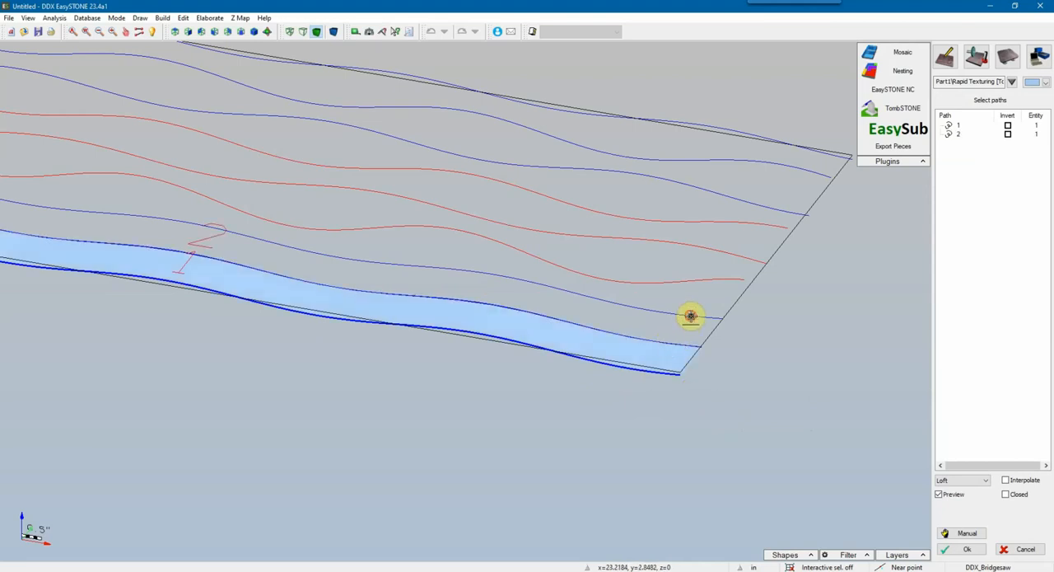
pyautogui.click(690, 316)
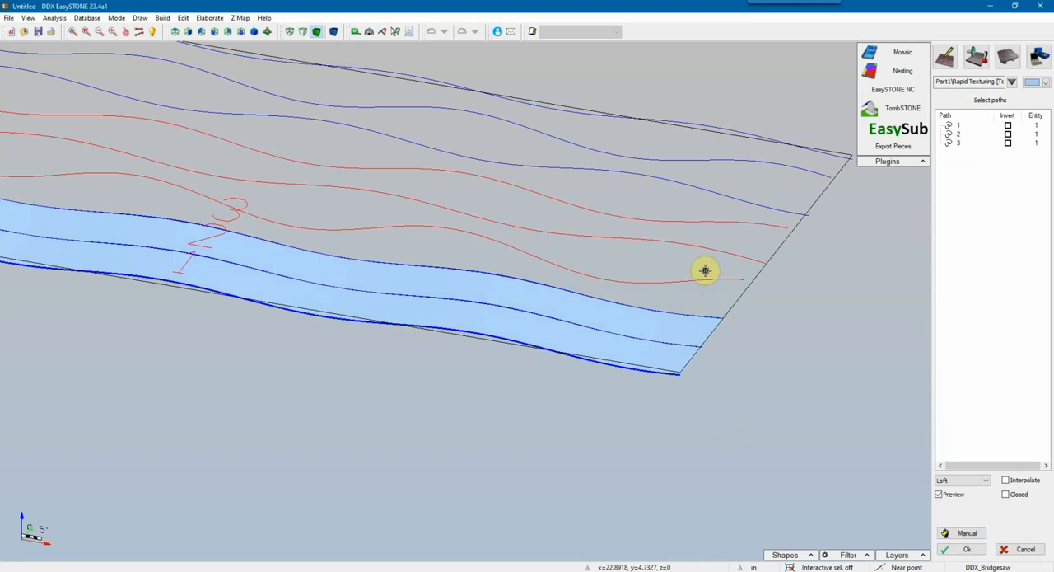
pyautogui.click(703, 270)
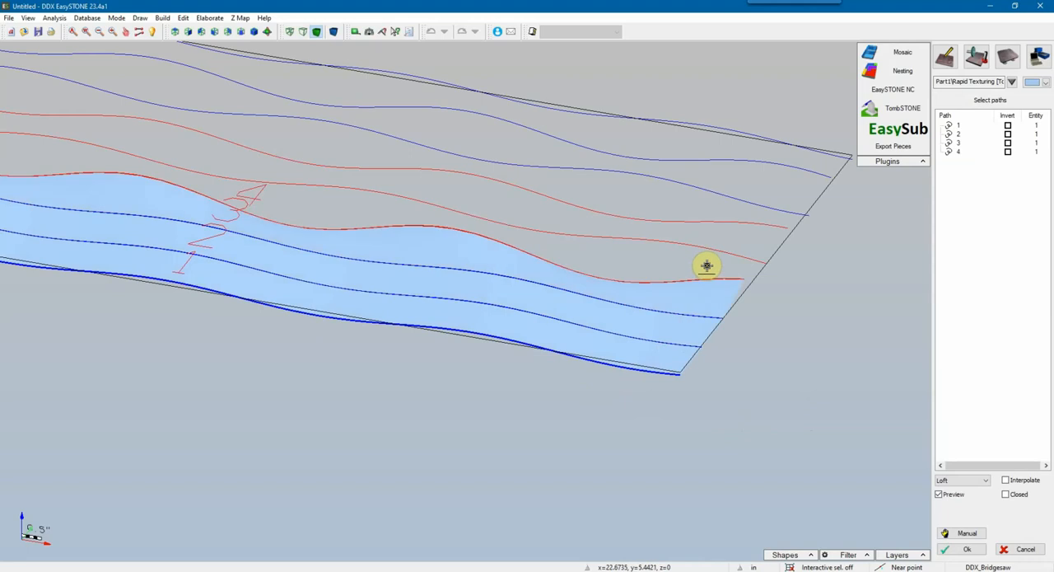
# Step: Add the remaining five waves to the loft in order, up to the one along the panel's back edge
pyautogui.click(752, 235)
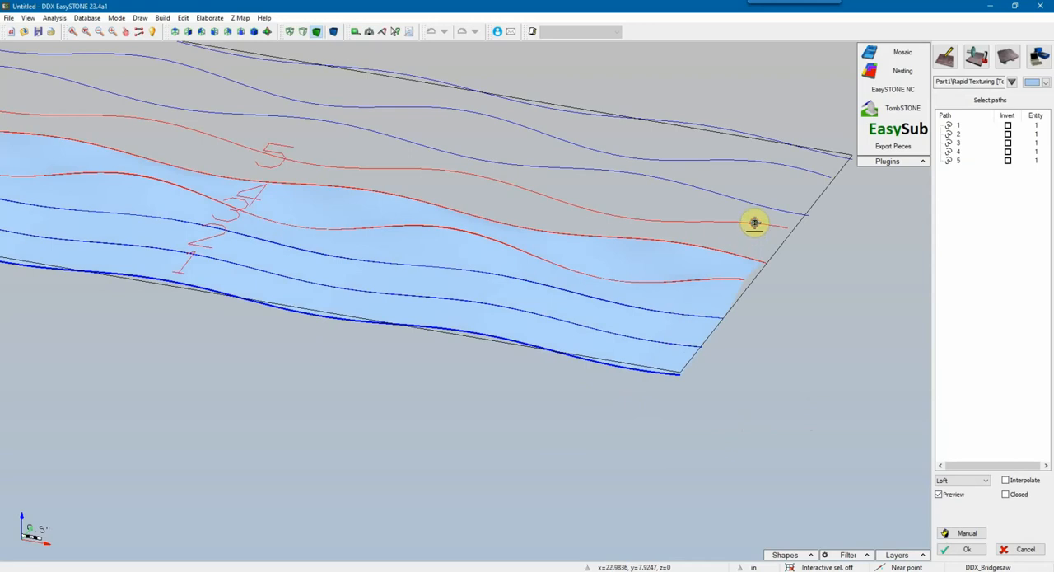
pyautogui.click(755, 222)
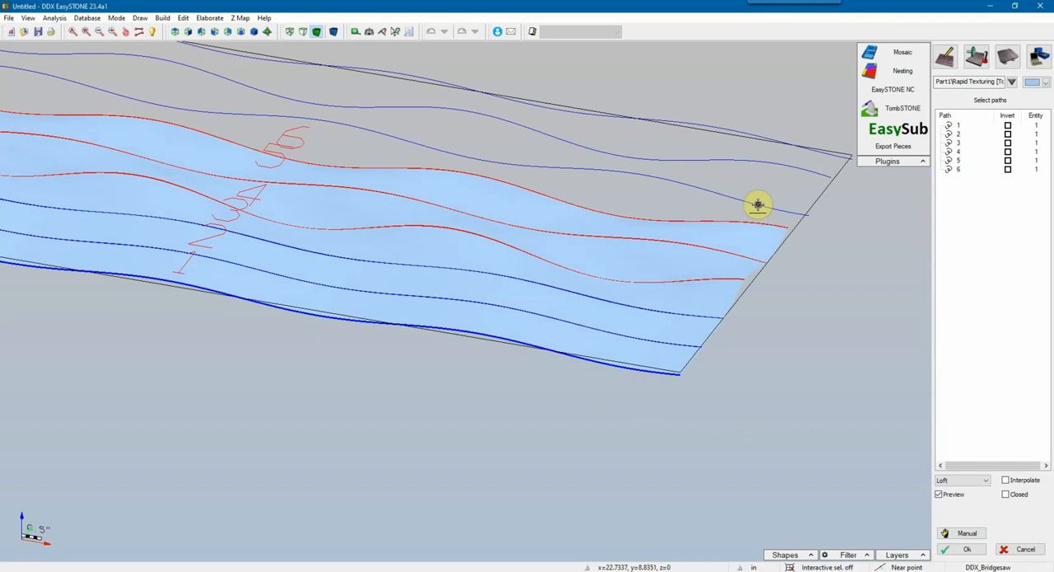
pyautogui.click(757, 204)
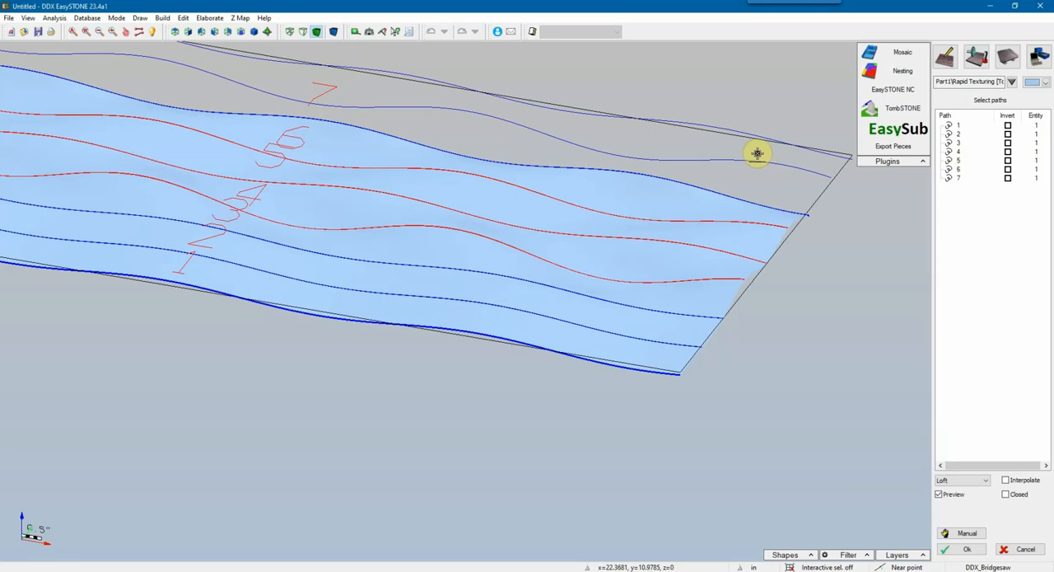
pyautogui.click(753, 152)
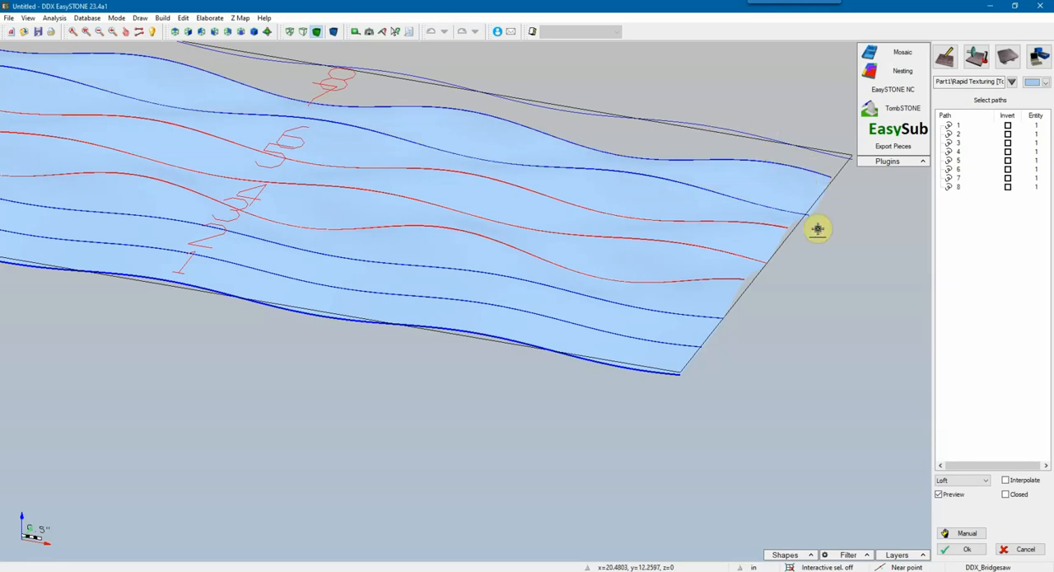
pyautogui.click(787, 261)
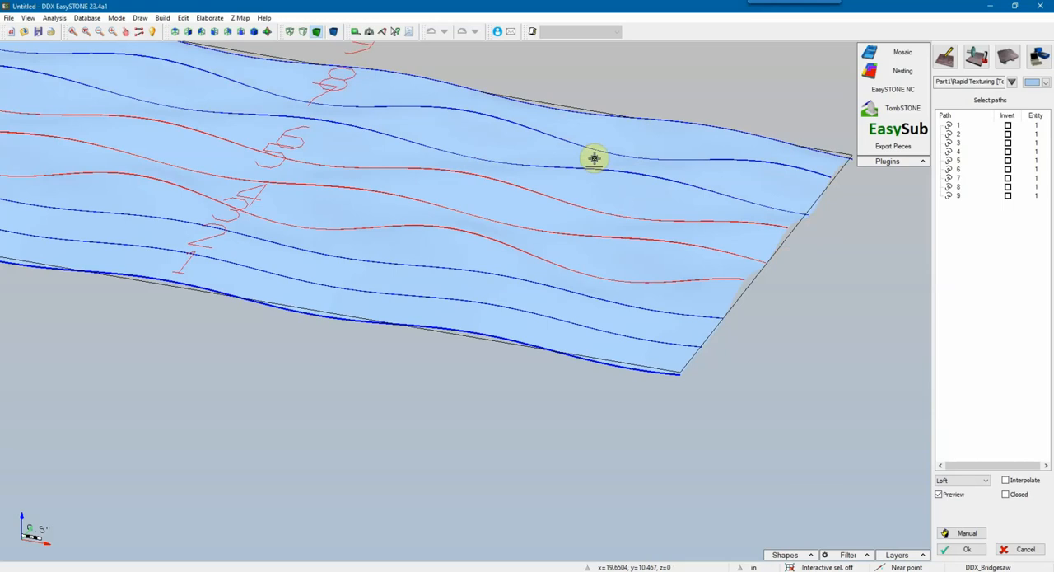
pyautogui.scroll(-4, 635, 188)
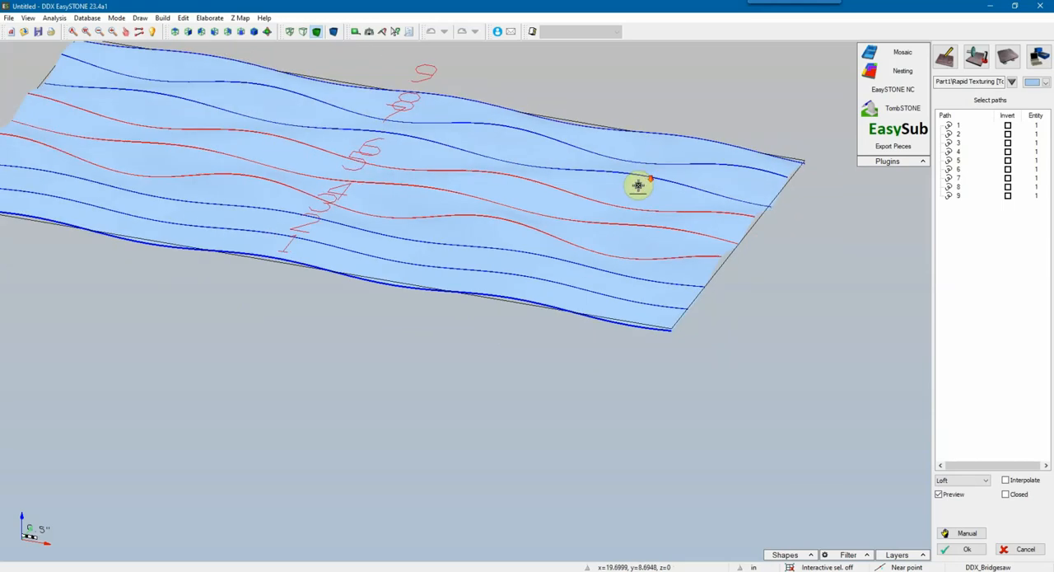
pyautogui.moveTo(633, 198); pyautogui.dragTo(634, 247, button='middle')
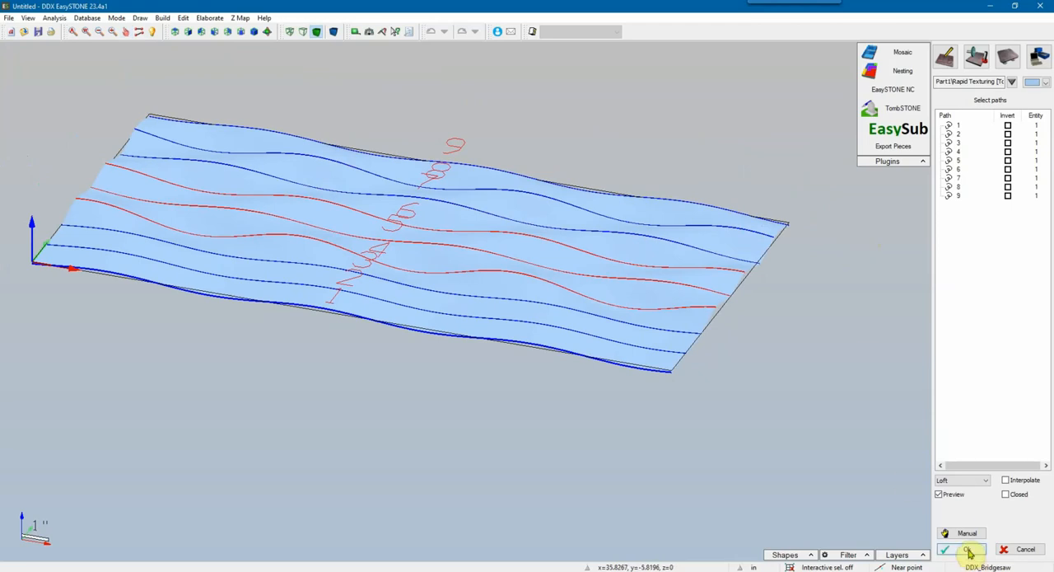
# Step: Accept the loft paths, create the surface with Lengths synchronization, and select the new surface
pyautogui.rightClick(770, 304)
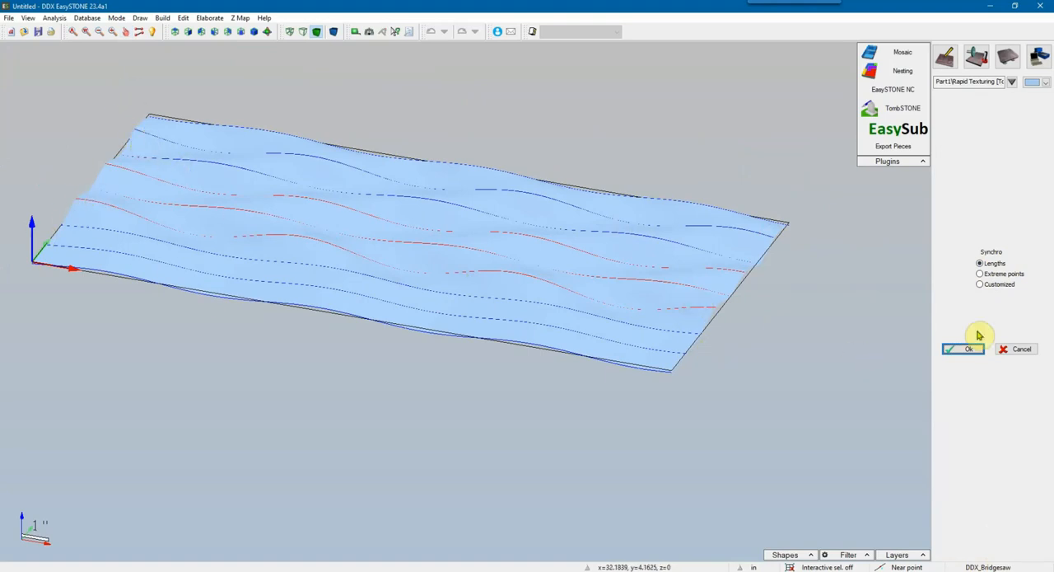
pyautogui.click(980, 274)
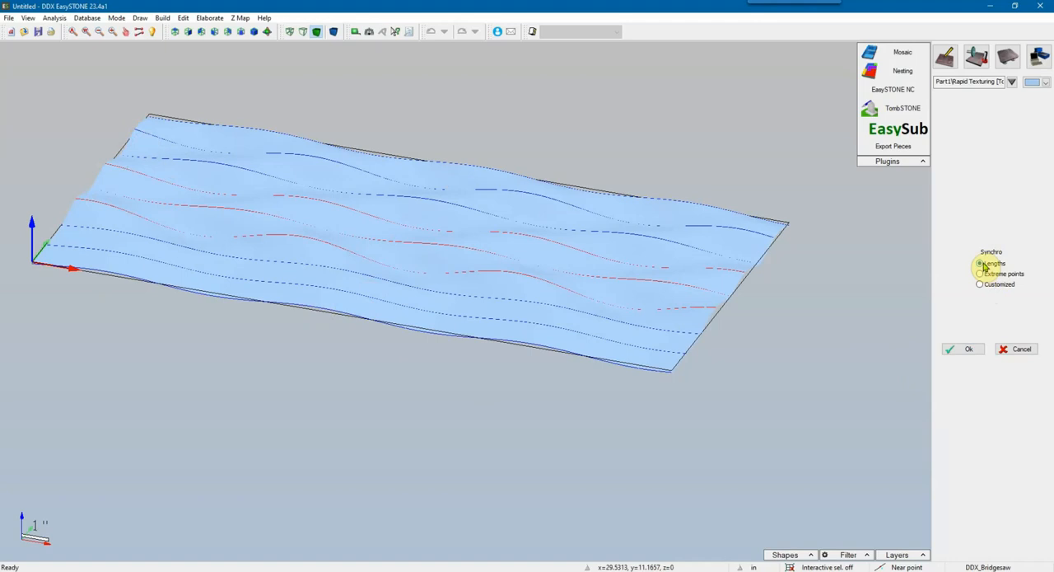
pyautogui.click(980, 264)
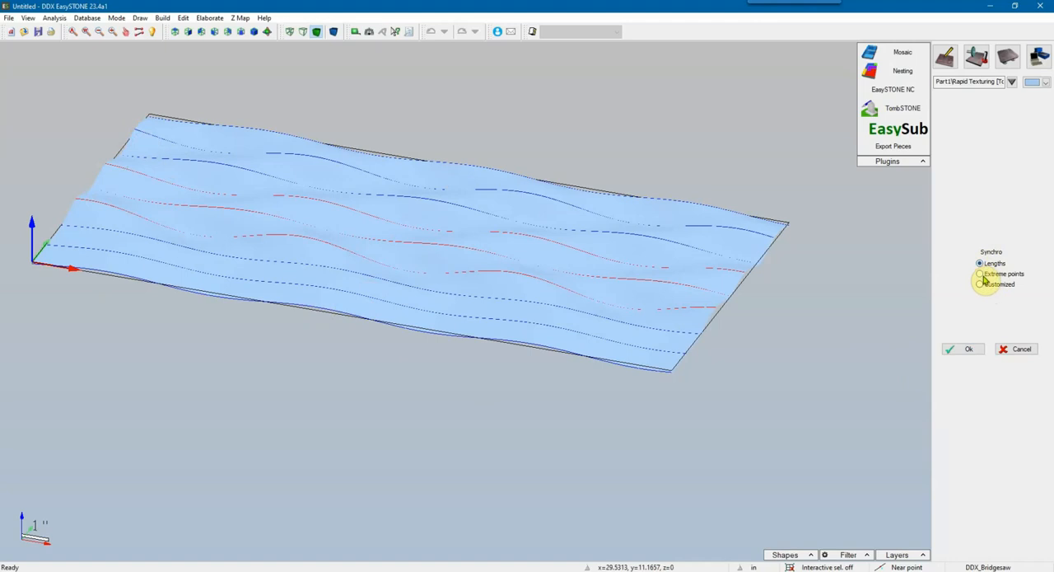
pyautogui.click(975, 351)
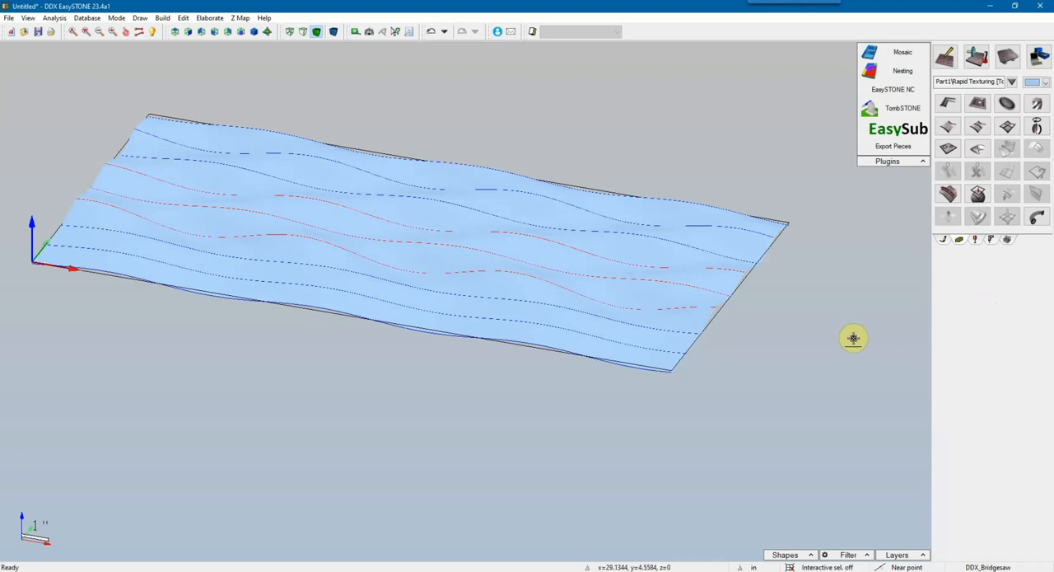
pyautogui.click(650, 212)
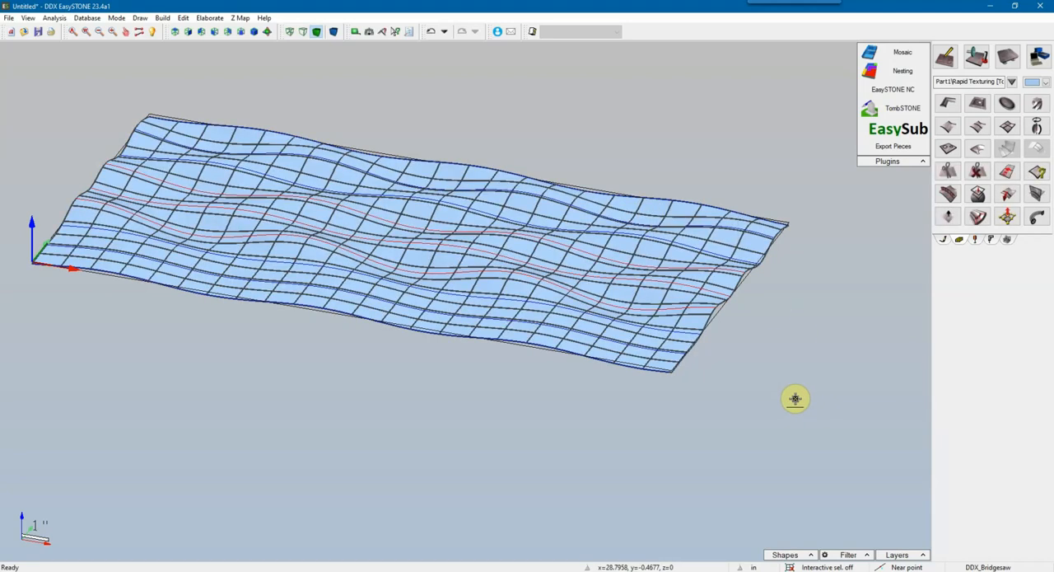
# Step: Save the drawing as 24x12_panel in the Rapid Texturing folder
pyautogui.click(7, 18)
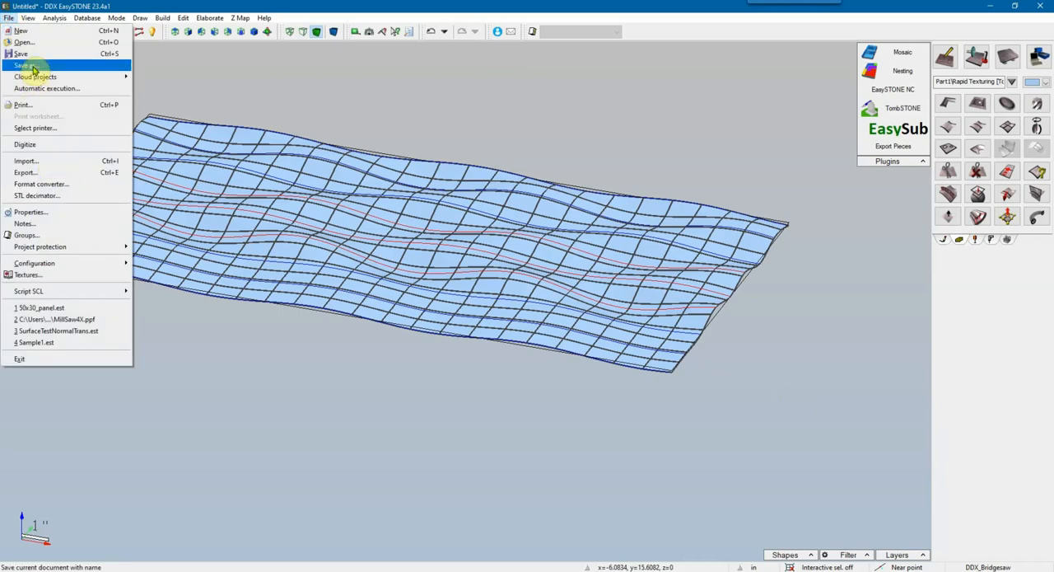
pyautogui.click(47, 72)
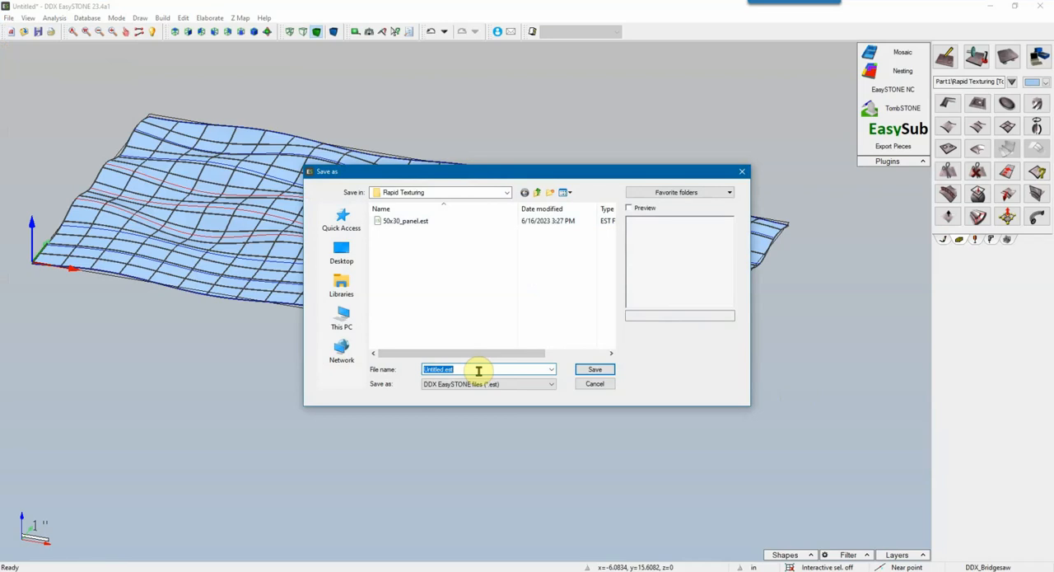
pyautogui.write('24x12_panel')
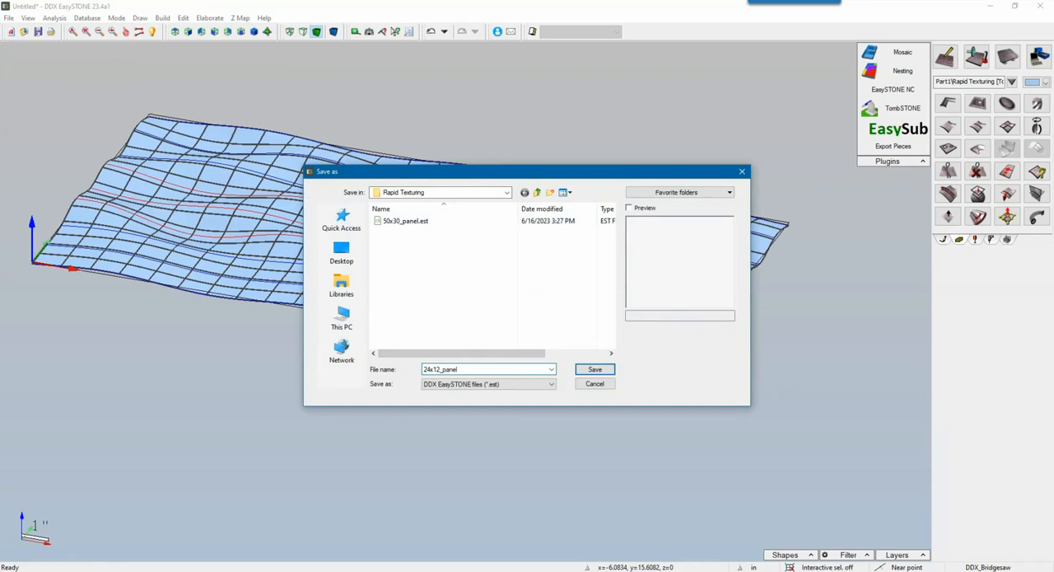
pyautogui.press('Return')
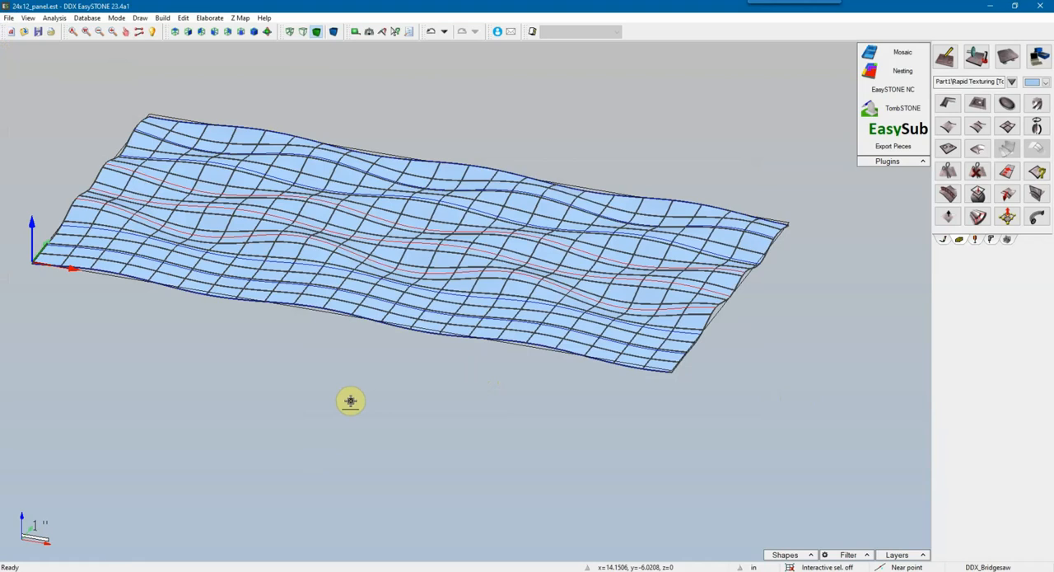
# Step: Switch to the machining environment, collapse the plugins list, and apply a thickness of 1.181 to the rectangular stock box
pyautogui.click(977, 56)
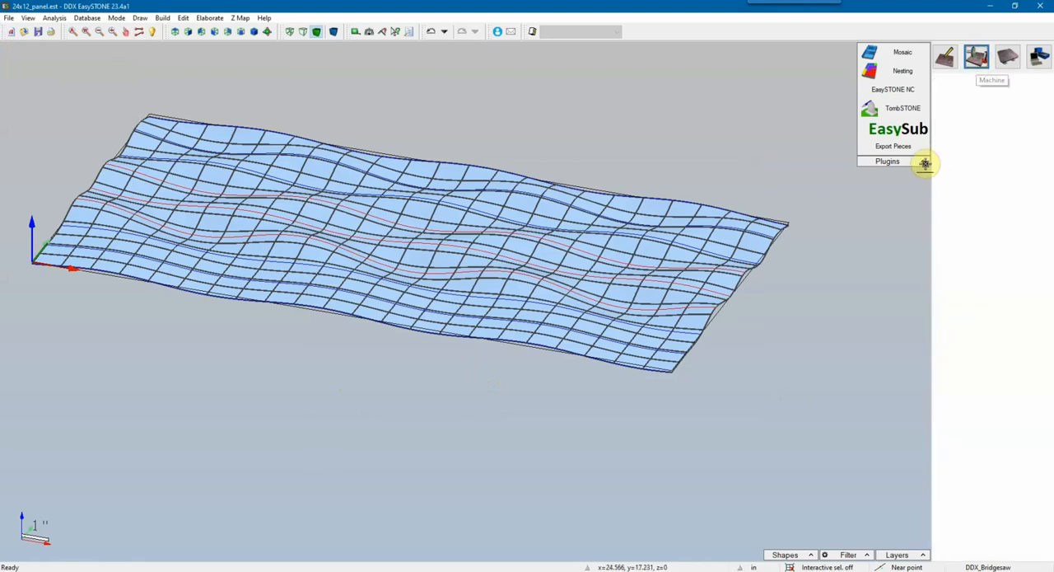
pyautogui.click(923, 161)
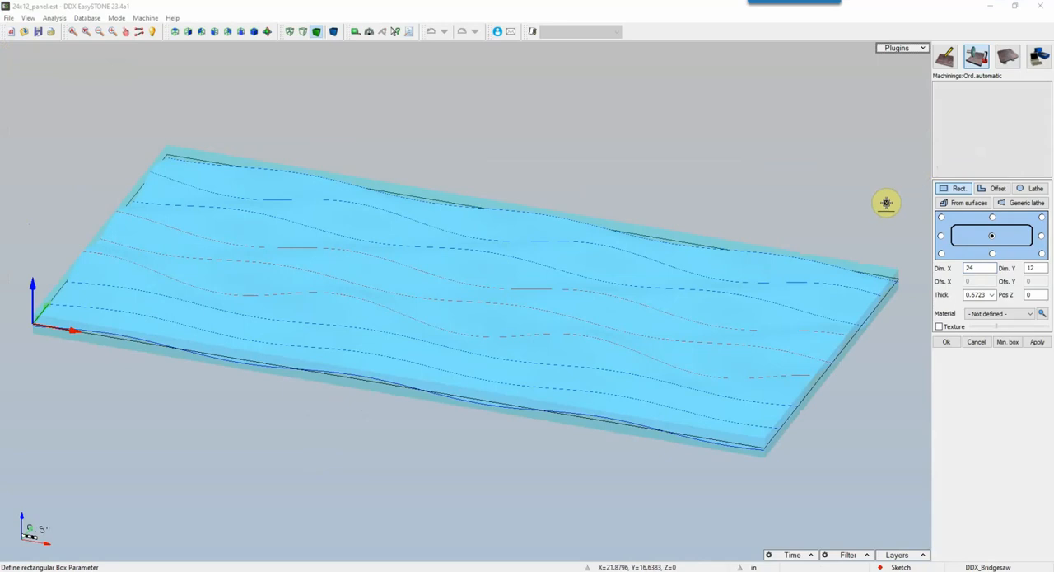
pyautogui.click(268, 33)
pyautogui.moveTo(370, 235); pyautogui.dragTo(411, 160)
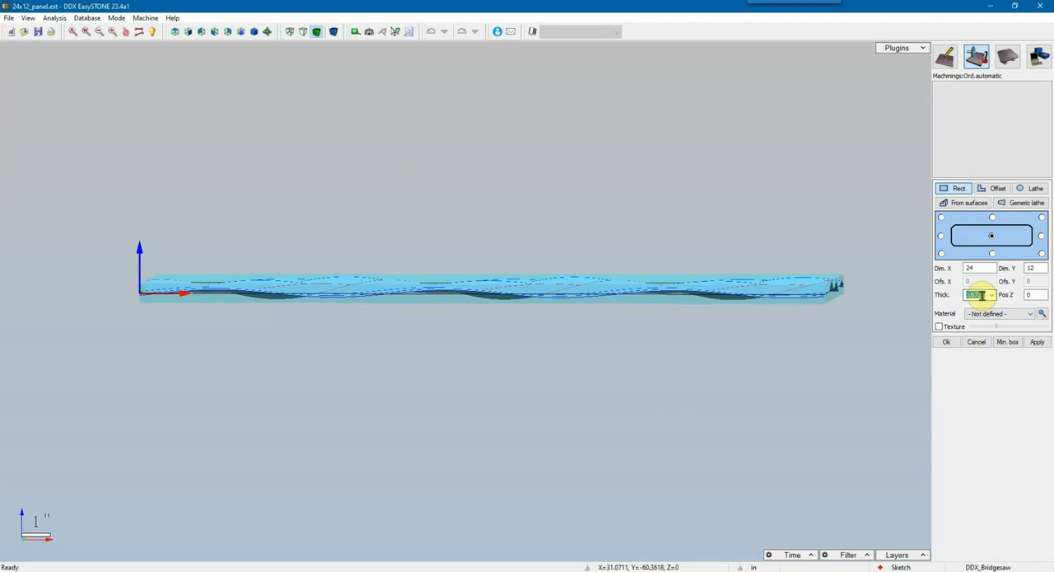
pyautogui.write('1.181')
pyautogui.click(1037, 341)
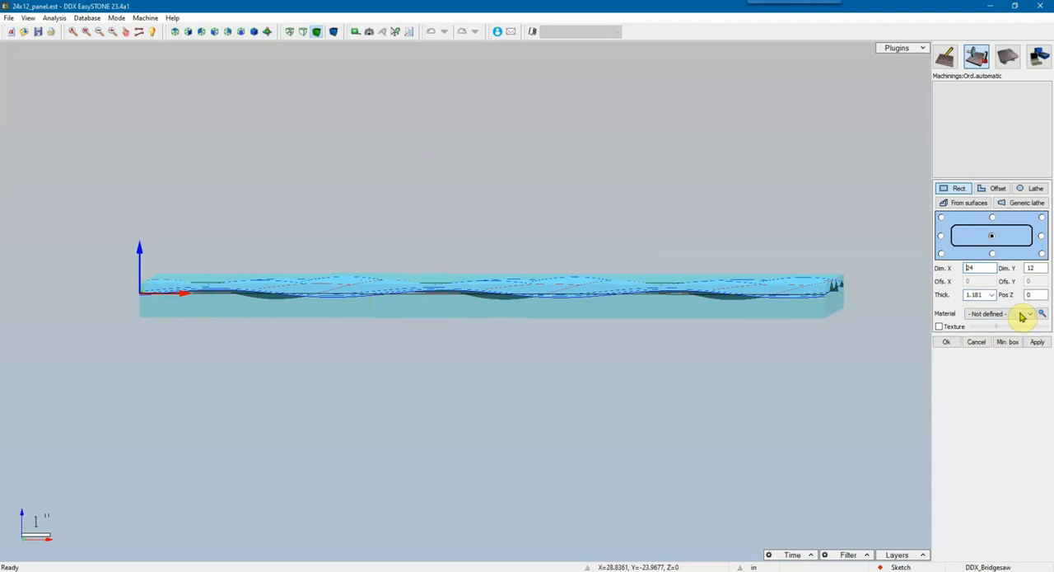
# Step: Set the stock thickness to 1.2 and its Z position to 0.02, and apply the values
pyautogui.doubleClick(981, 296)
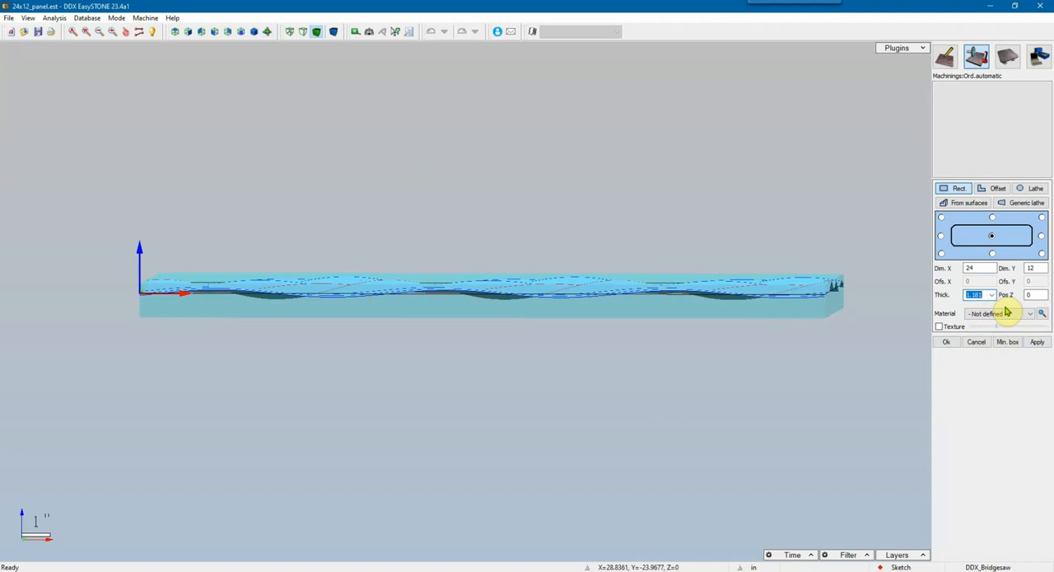
pyautogui.write('1.2')
pyautogui.click(1033, 295)
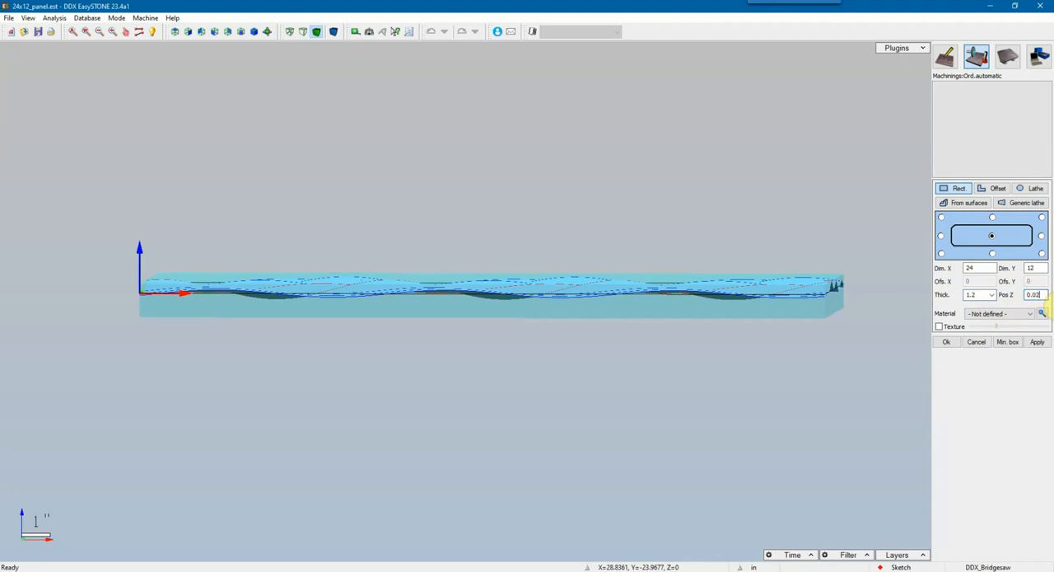
pyautogui.click(1036, 341)
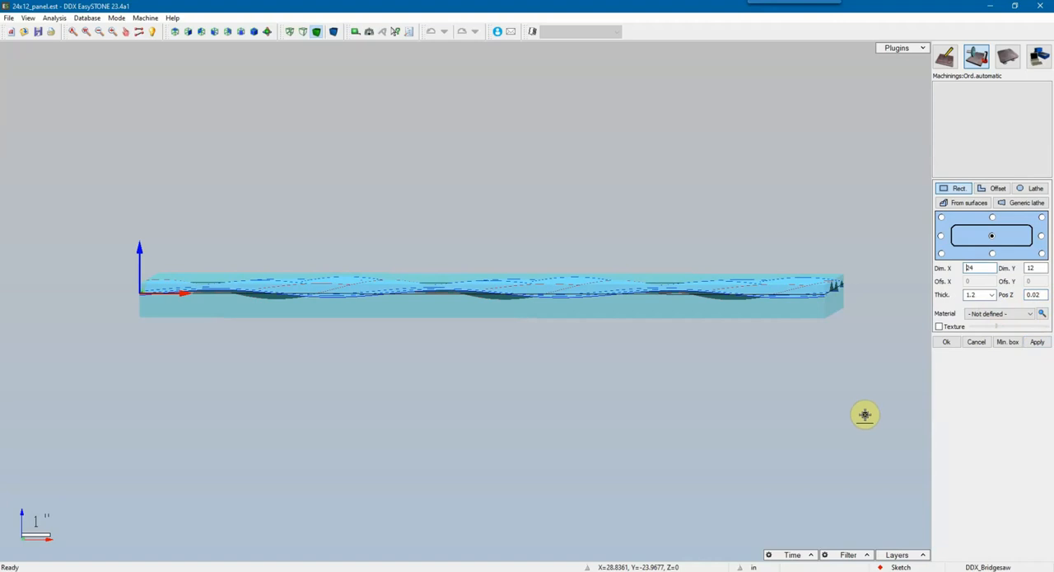
# Step: Check the stock's top clearance above the wave crests in the front view and accept the stock box
pyautogui.click(188, 32)
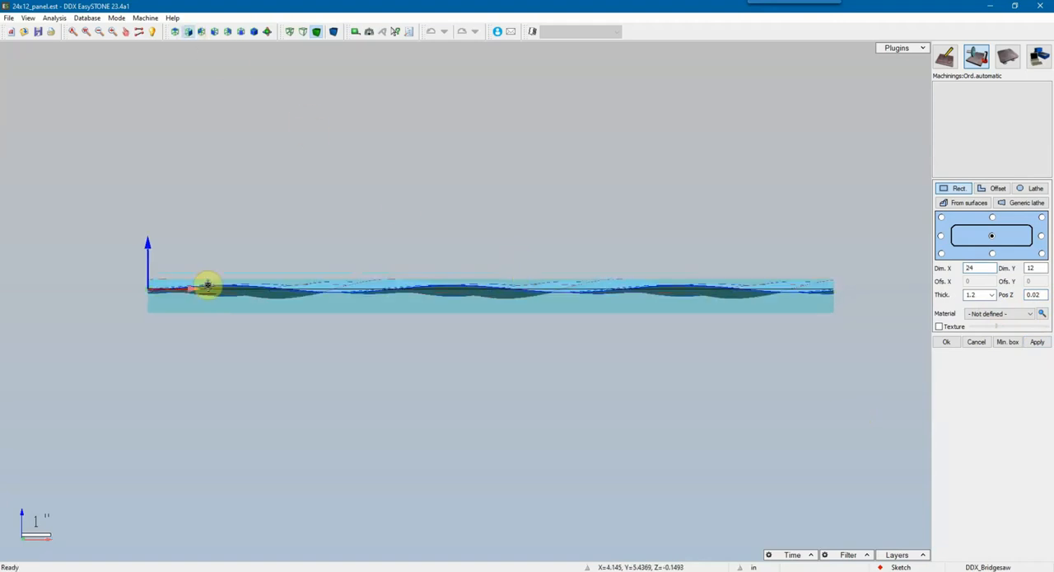
pyautogui.scroll(3, 160, 285)
pyautogui.scroll(3, 151, 264)
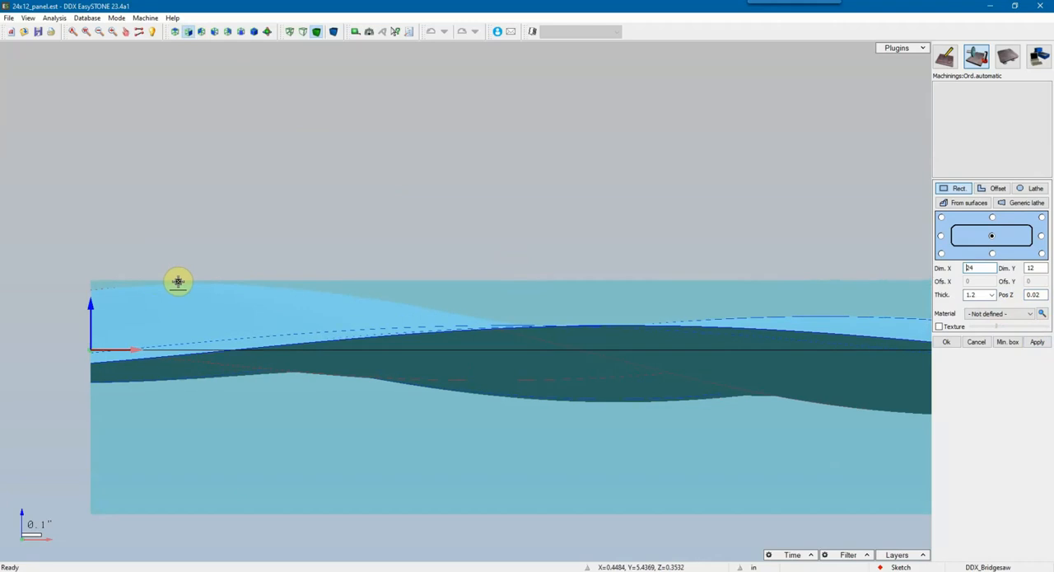
pyautogui.click(945, 345)
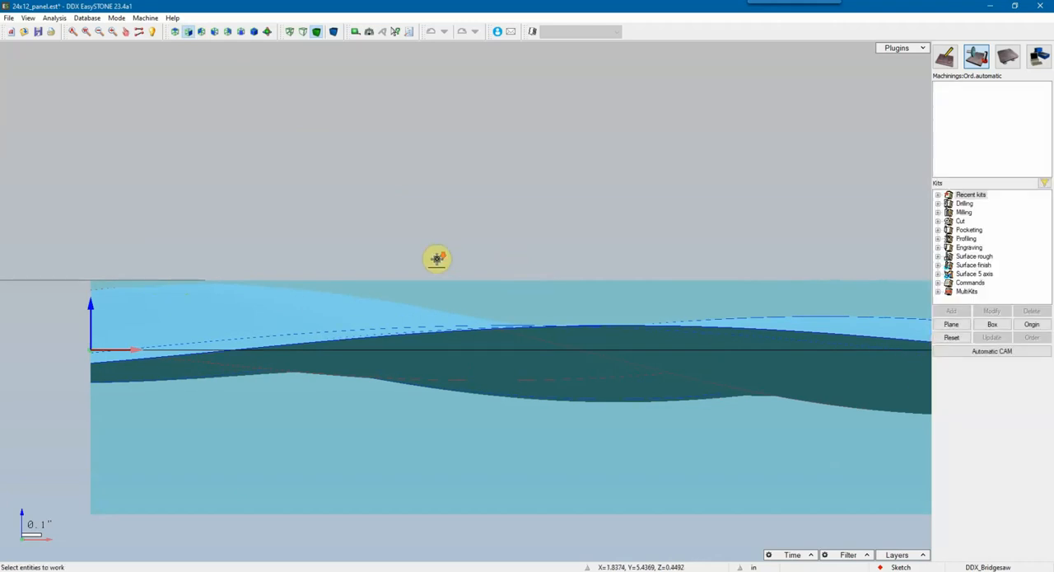
# Step: Select the panel's wavy lofted surface as the geometry to machine
pyautogui.scroll(-5, 430, 255)
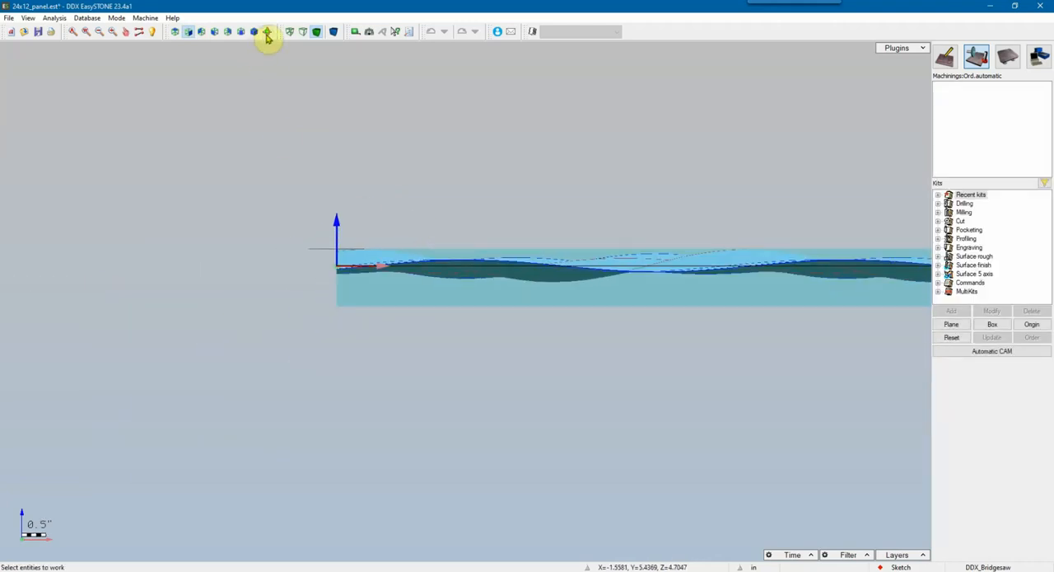
pyautogui.click(266, 31)
pyautogui.moveTo(603, 245); pyautogui.dragTo(605, 247)
pyautogui.scroll(-3, 604, 247)
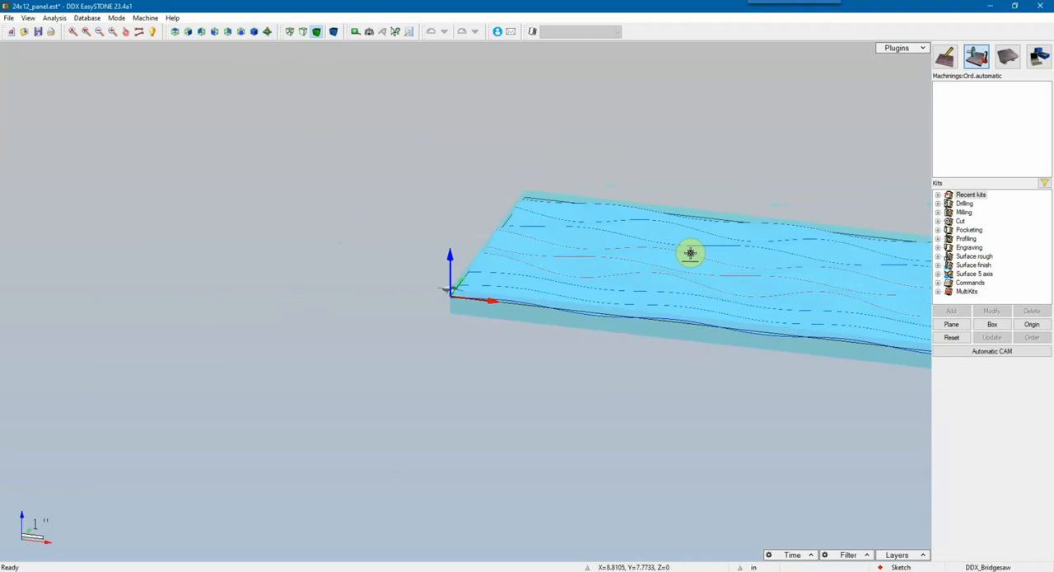
pyautogui.moveTo(690, 252); pyautogui.dragTo(492, 242, button='middle')
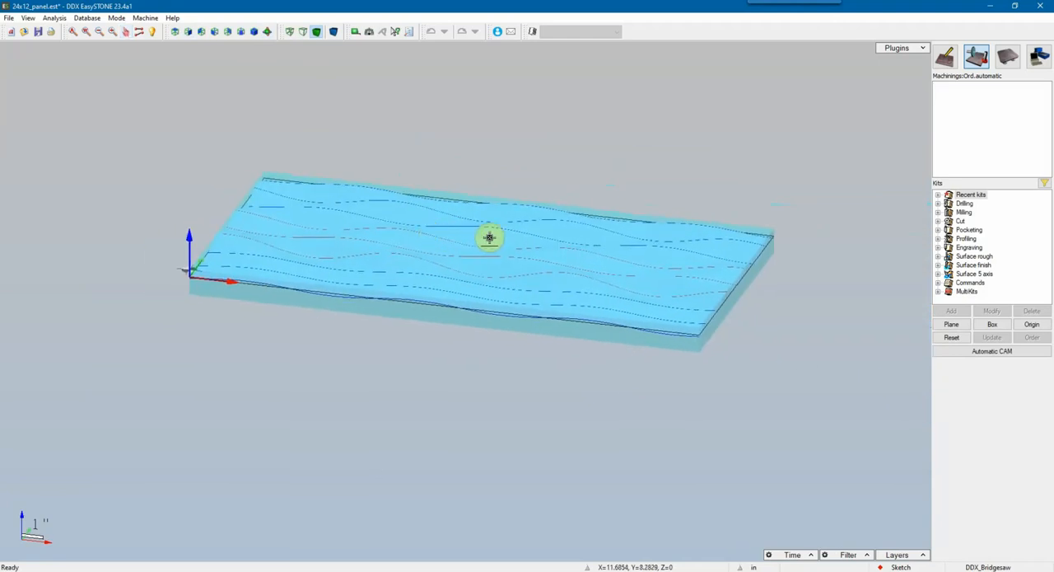
pyautogui.click(488, 238)
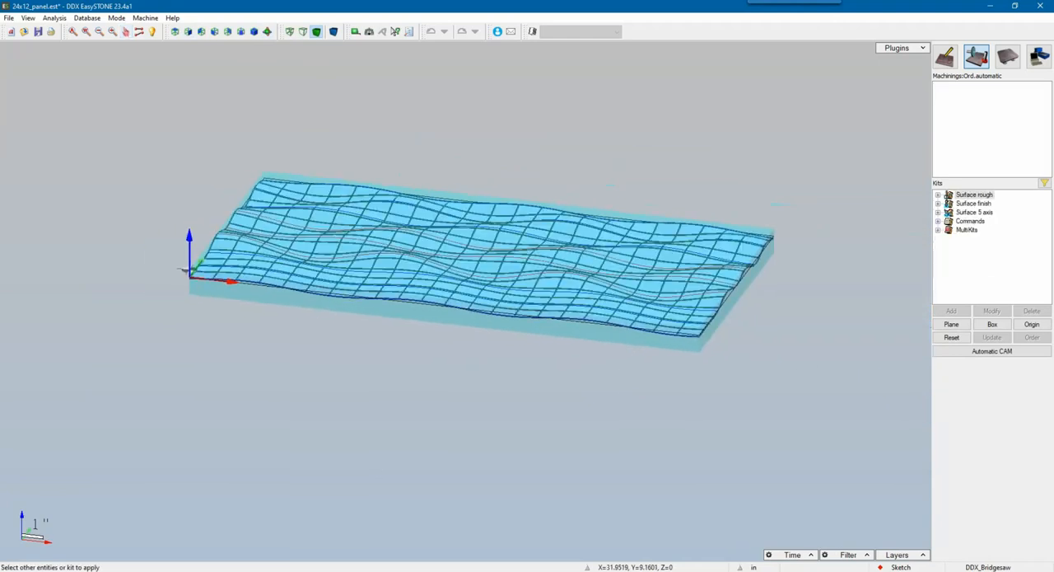
pyautogui.doubleClick(958, 194)
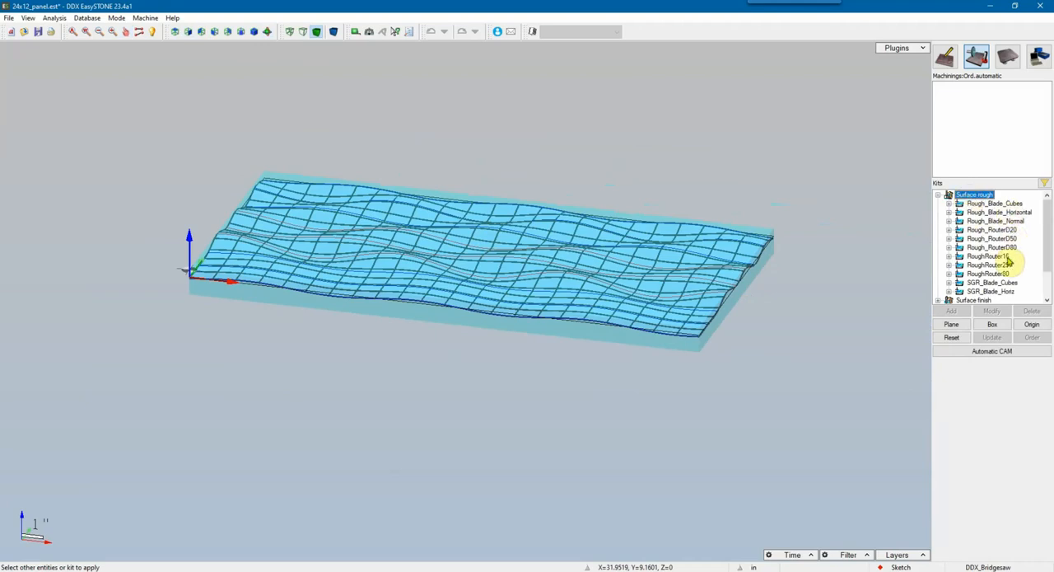
pyautogui.click(996, 220)
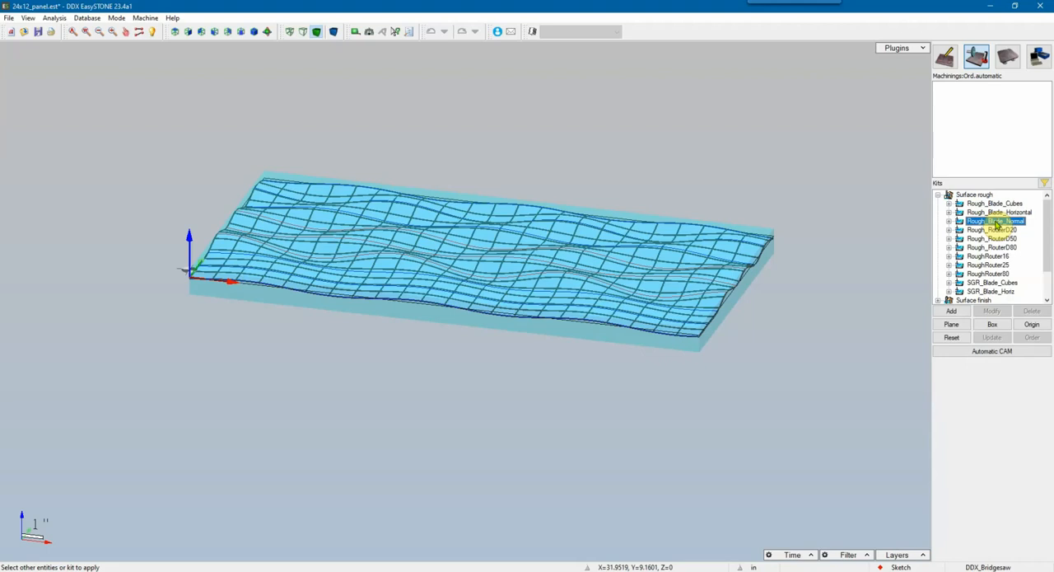
pyautogui.click(938, 194)
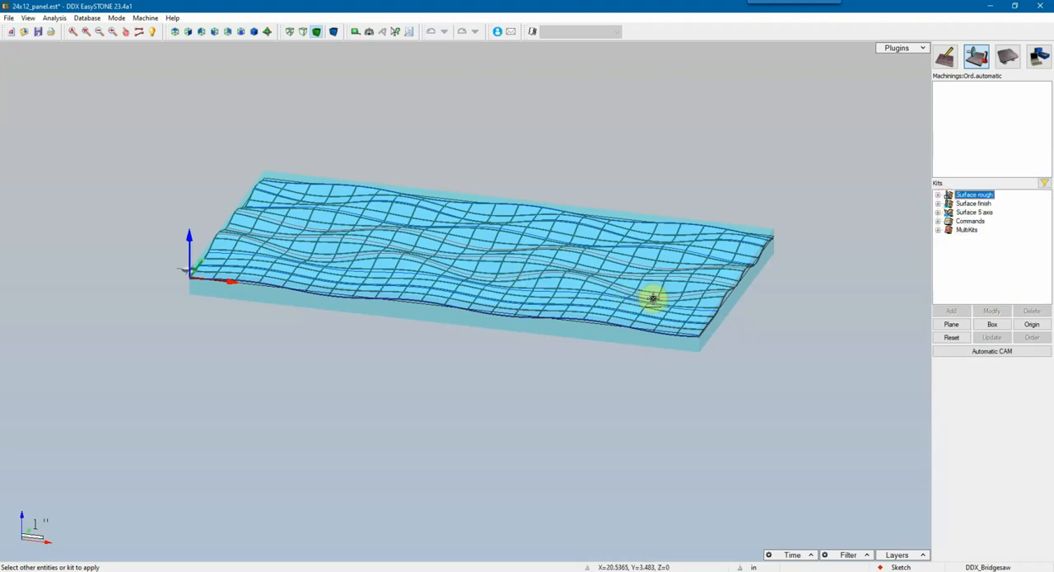
# Step: Apply the Finish_Blade_Transversal surface finishing kit to the selected wave surface
pyautogui.click(974, 205)
pyautogui.doubleClick(975, 203)
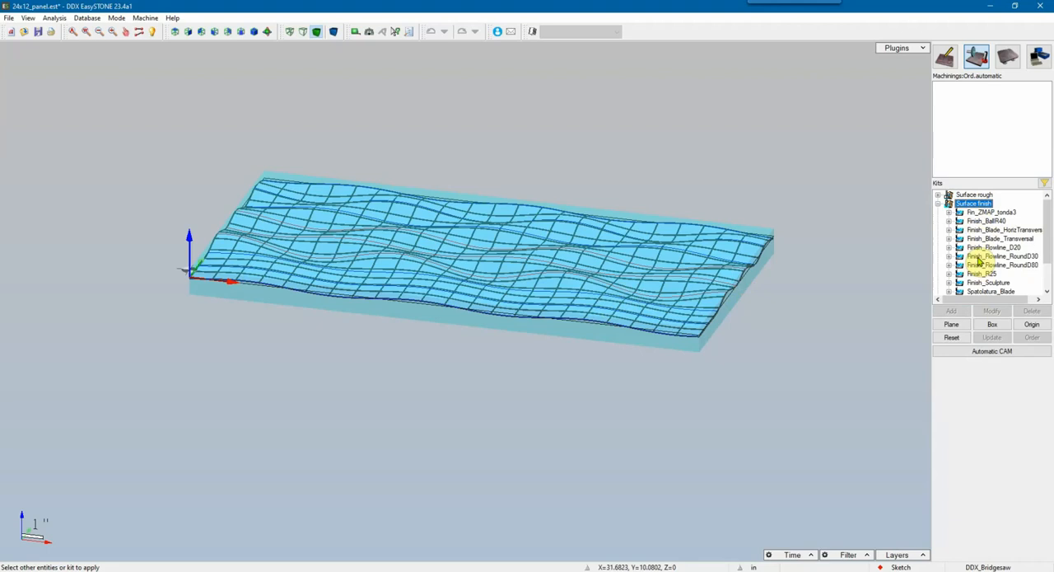
pyautogui.scroll(-2, 980, 260)
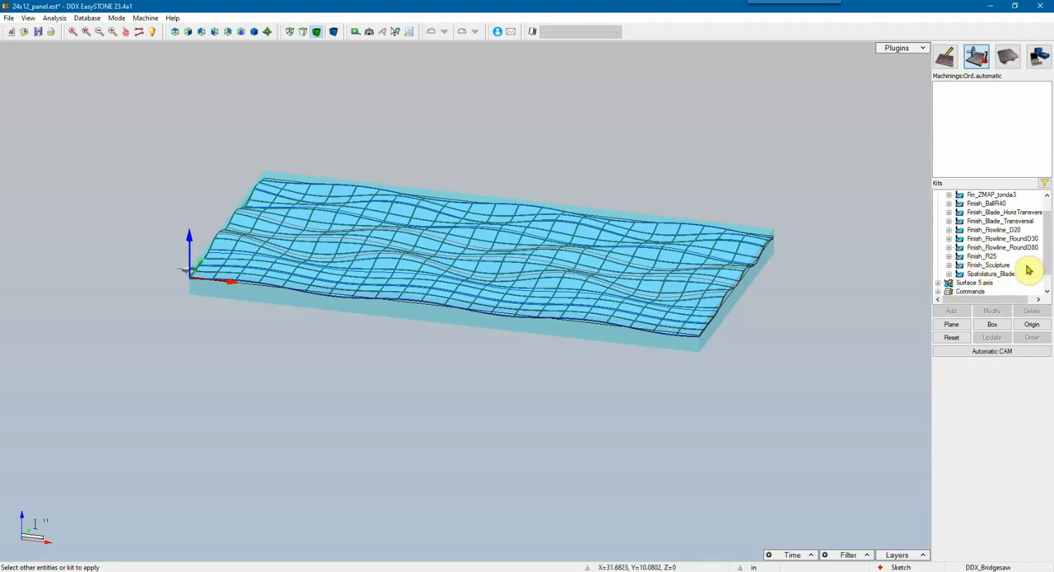
pyautogui.scroll(1, 993, 260)
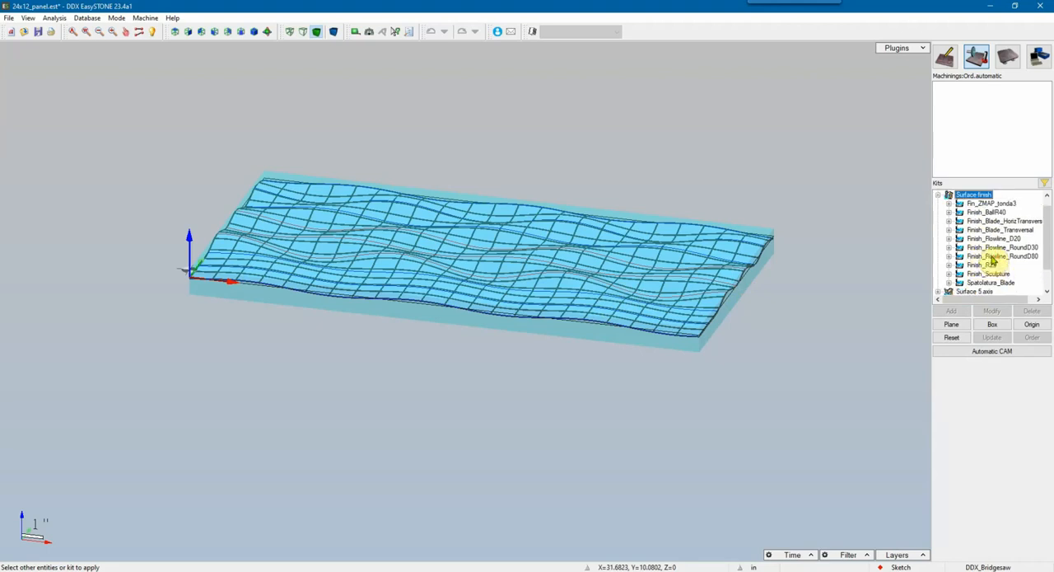
pyautogui.click(998, 230)
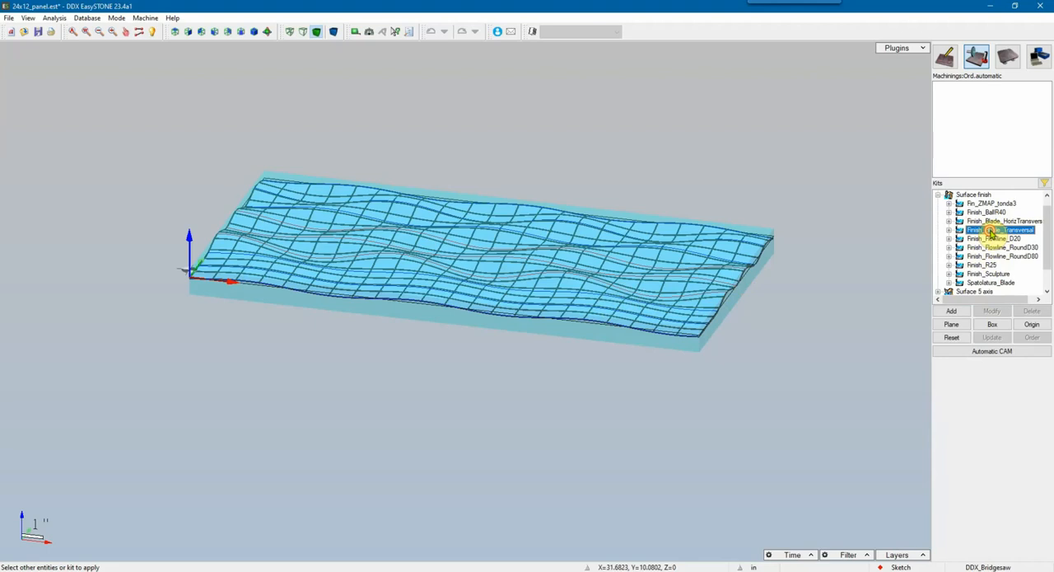
pyautogui.doubleClick(991, 234)
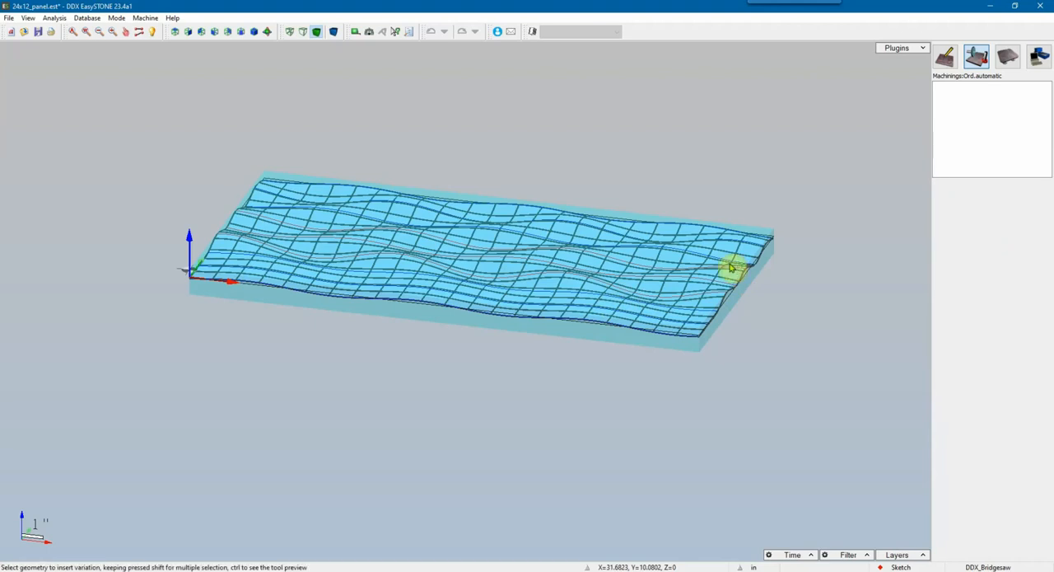
pyautogui.click(730, 268)
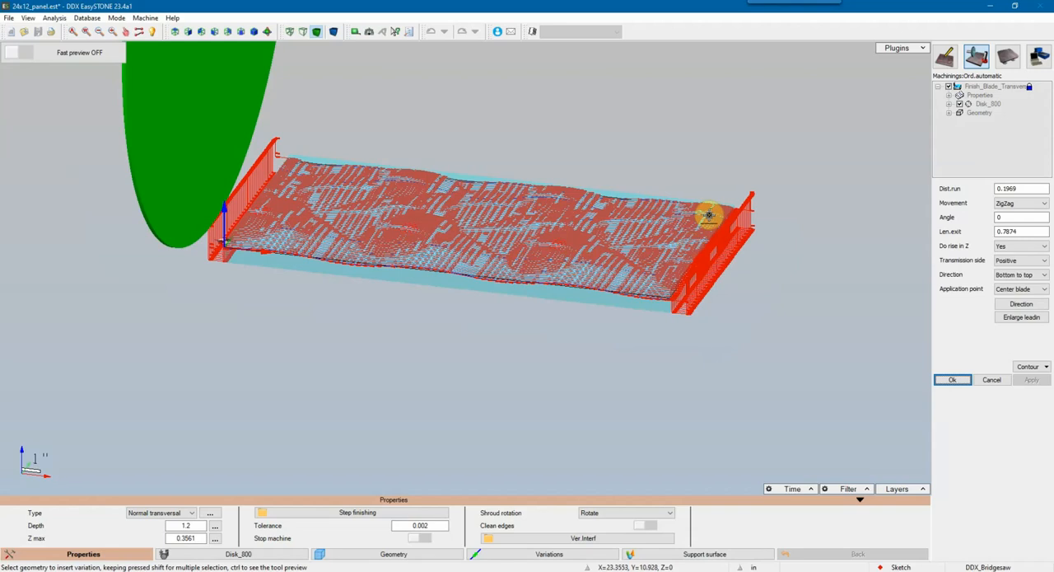
# Step: Change the blade finishing type to Normal
pyautogui.moveTo(708, 216); pyautogui.dragTo(689, 239, button='middle')
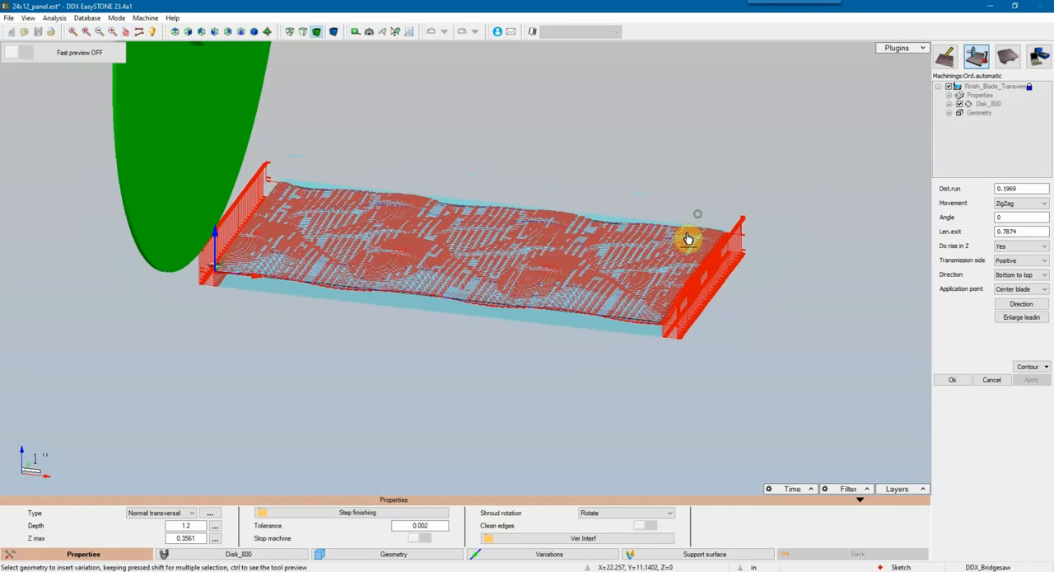
pyautogui.click(149, 513)
pyautogui.click(151, 529)
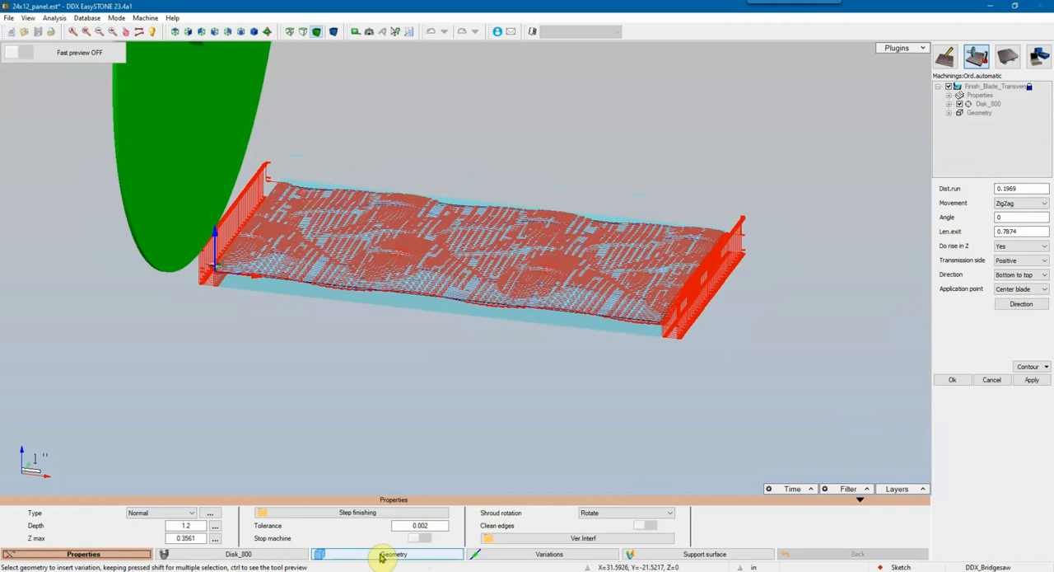
# Step: Set the surface overmaterial of Disk_800 to 0.1, apply it and accept the machining
pyautogui.click(250, 553)
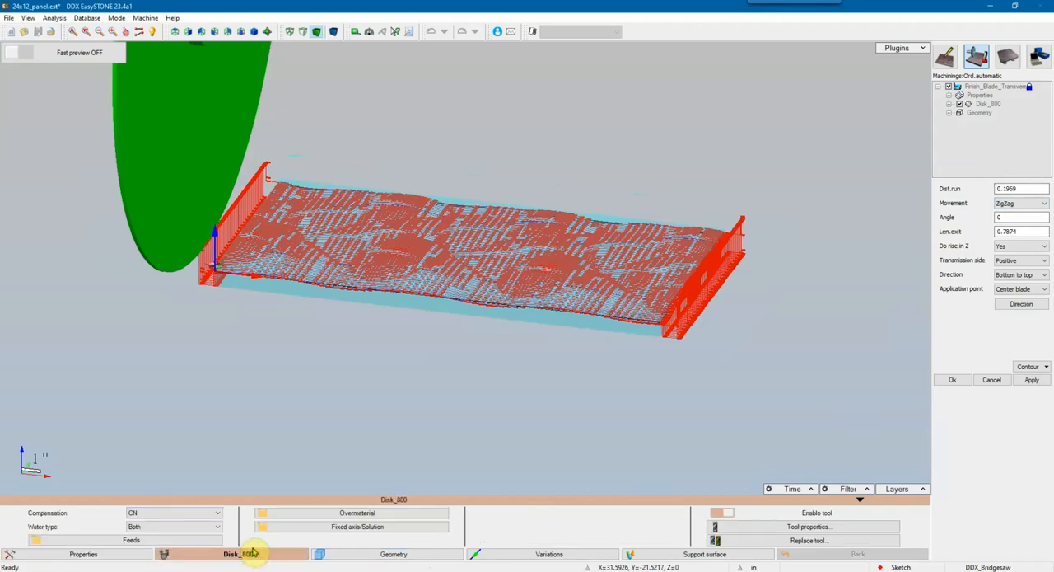
pyautogui.click(352, 513)
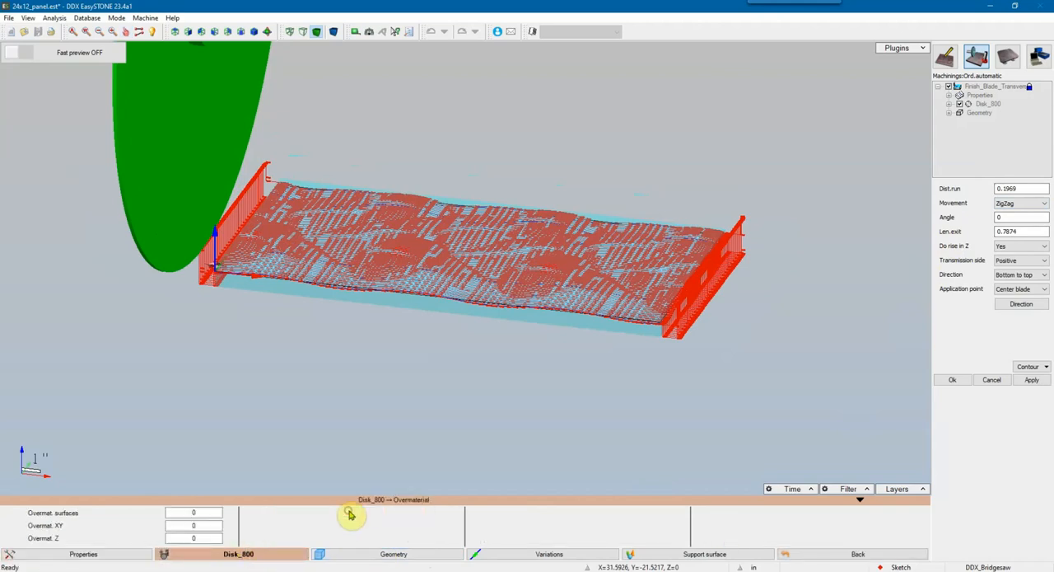
pyautogui.click(203, 513)
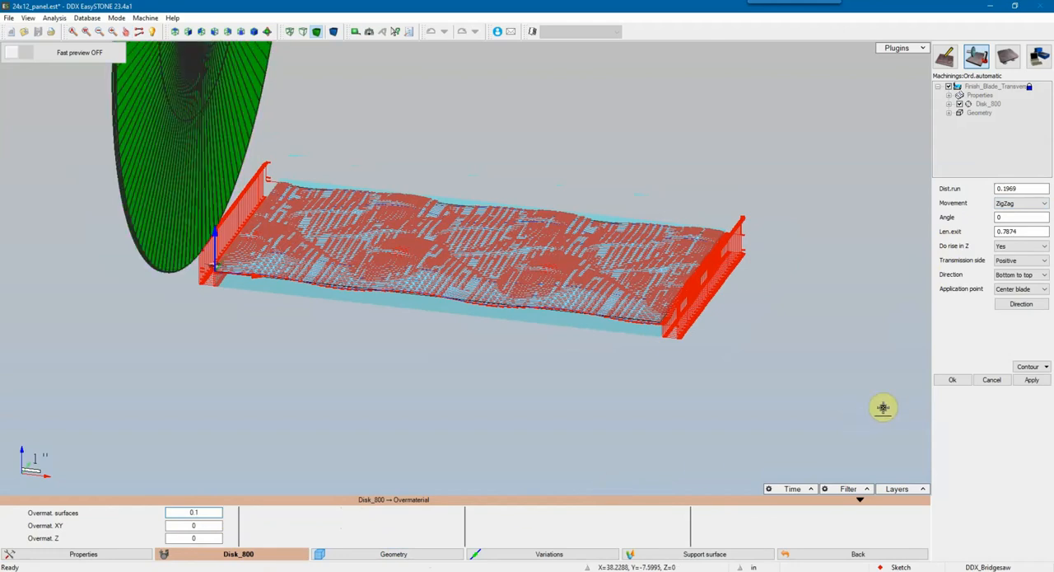
pyautogui.click(1031, 381)
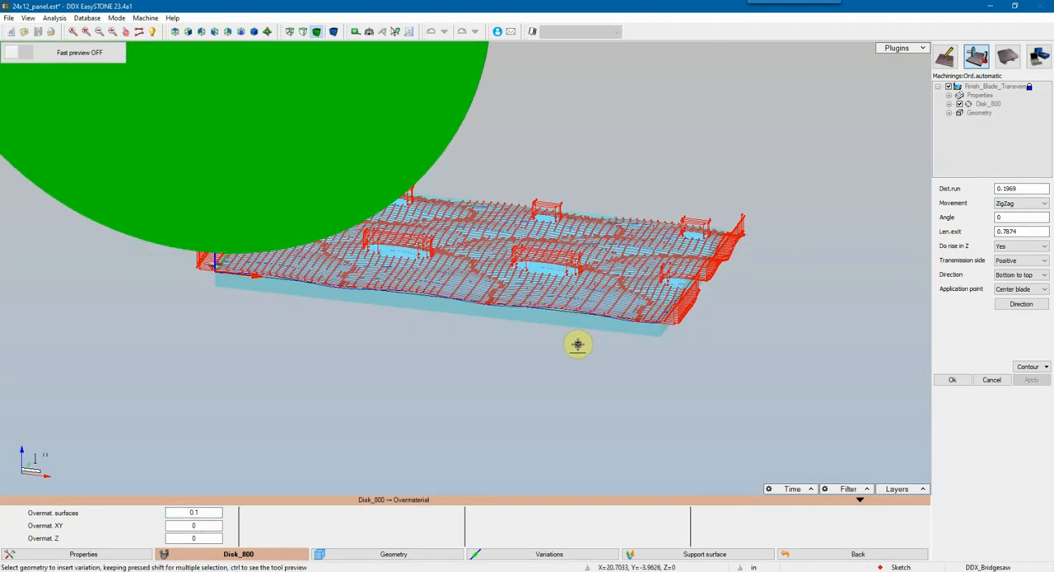
pyautogui.scroll(5, 577, 344)
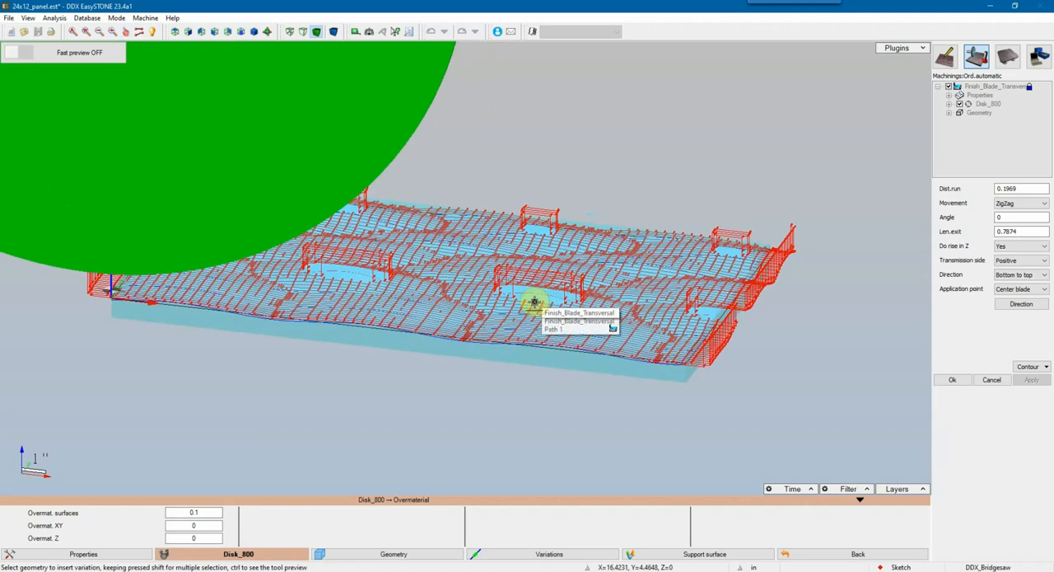
pyautogui.click(955, 381)
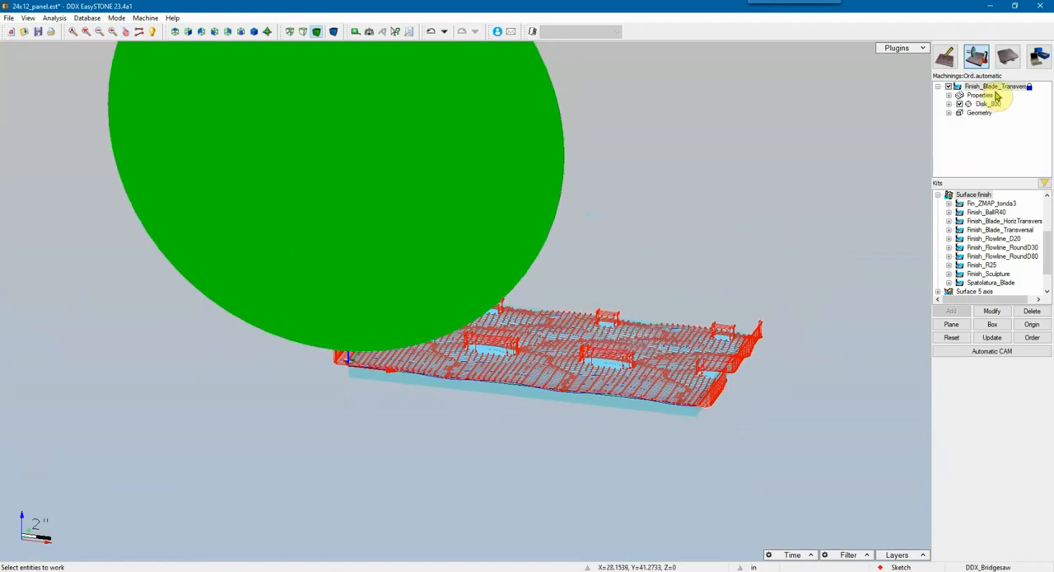
# Step: Duplicate the blade finishing operation in the machining list
pyautogui.scroll(-3, 502, 232)
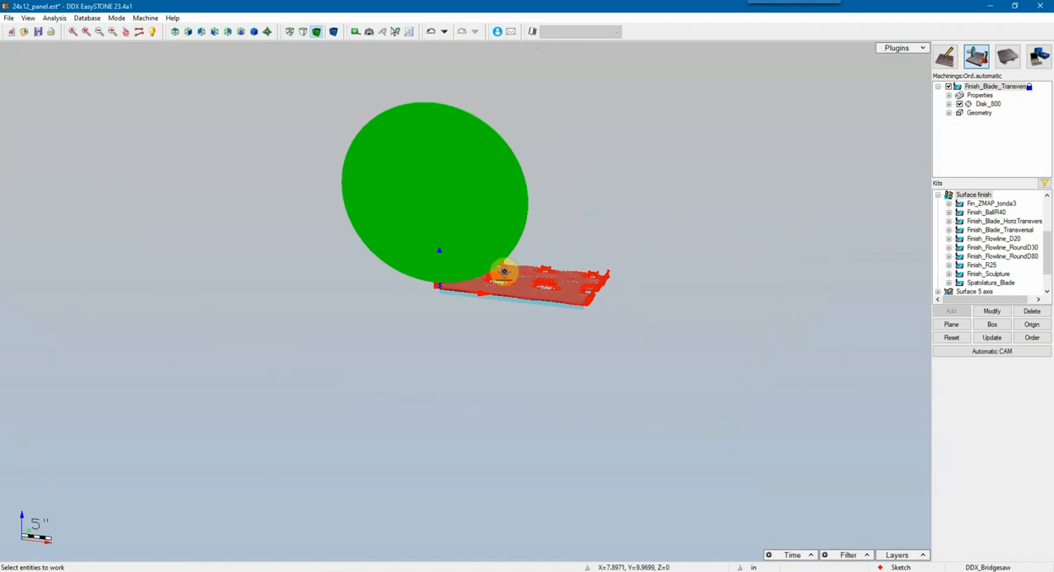
pyautogui.scroll(6, 504, 272)
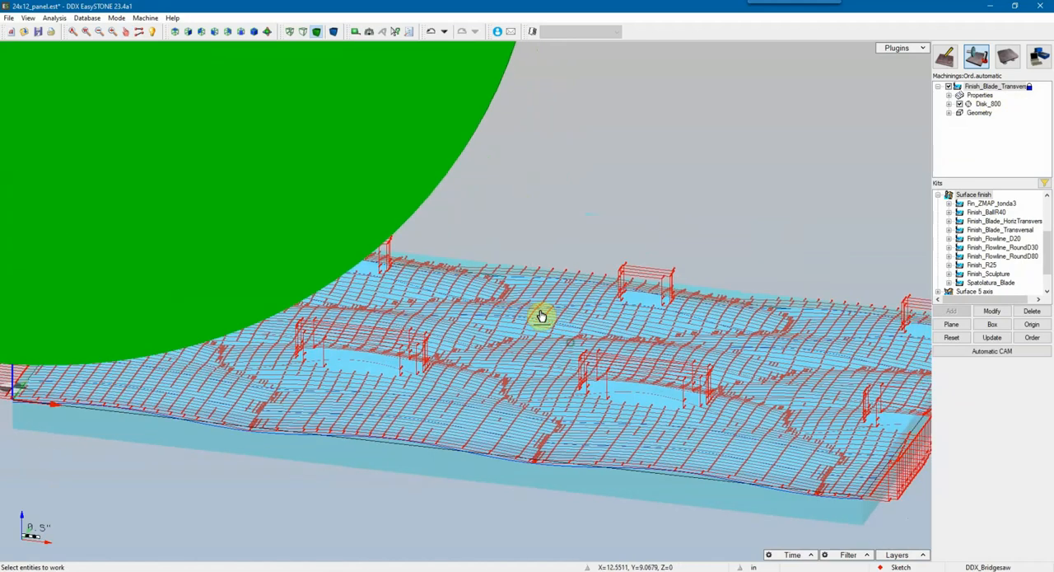
pyautogui.rightClick(1014, 91)
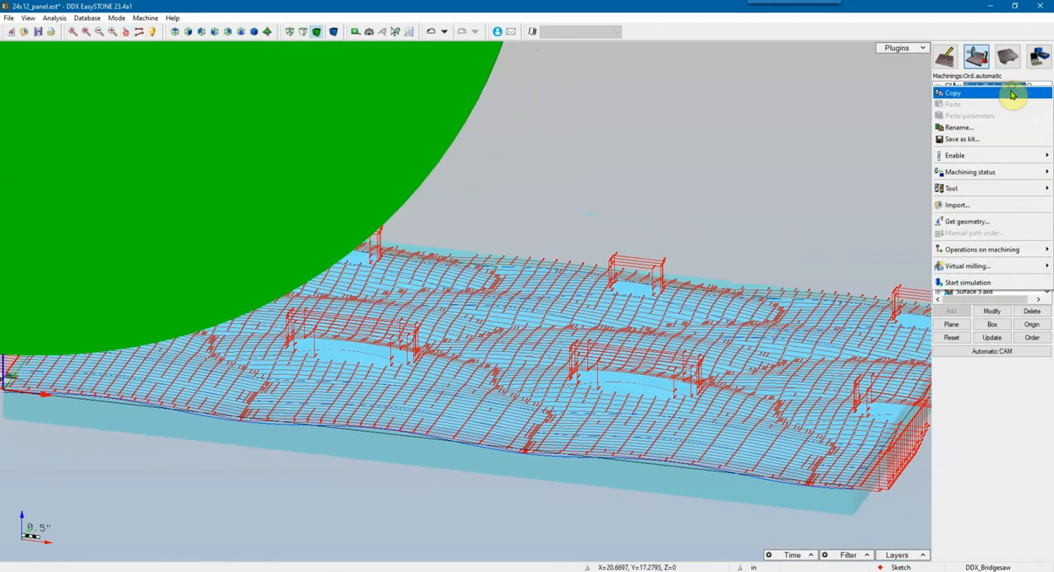
pyautogui.click(972, 94)
pyautogui.rightClick(981, 139)
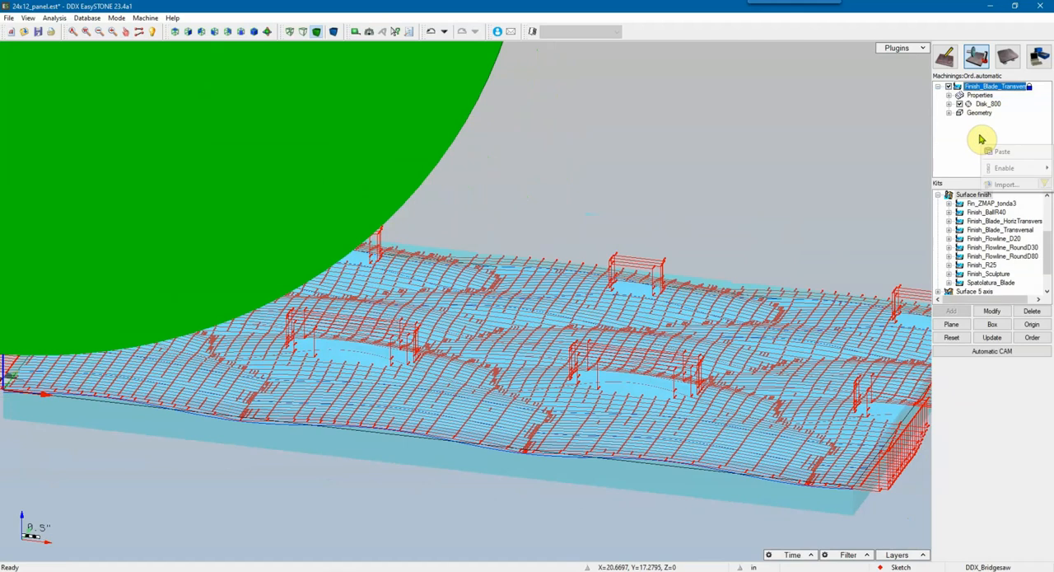
pyautogui.click(1013, 152)
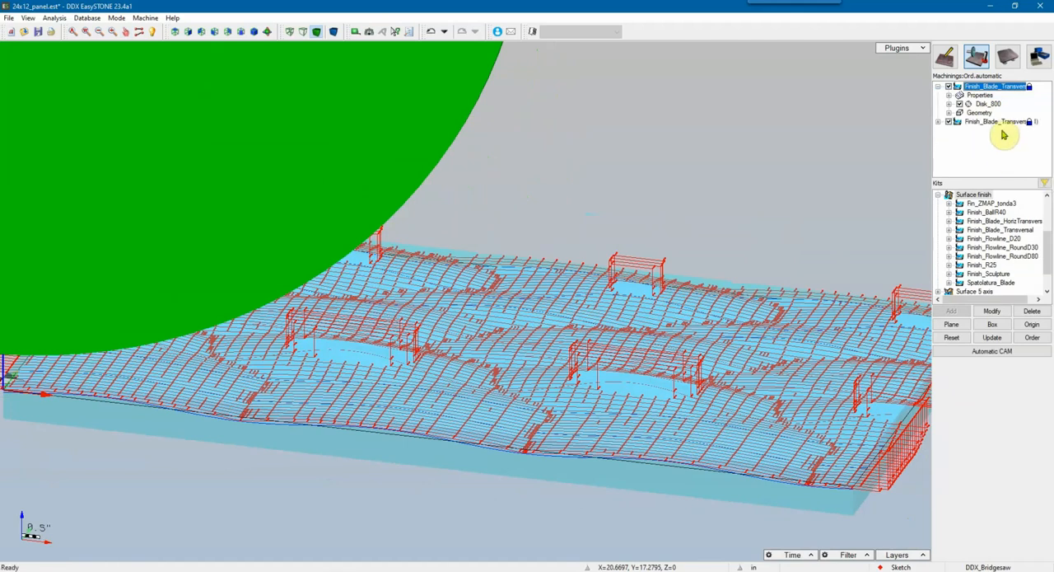
# Step: Open the duplicated blade operation for modification and change its type to Normal transversal
pyautogui.doubleClick(1004, 123)
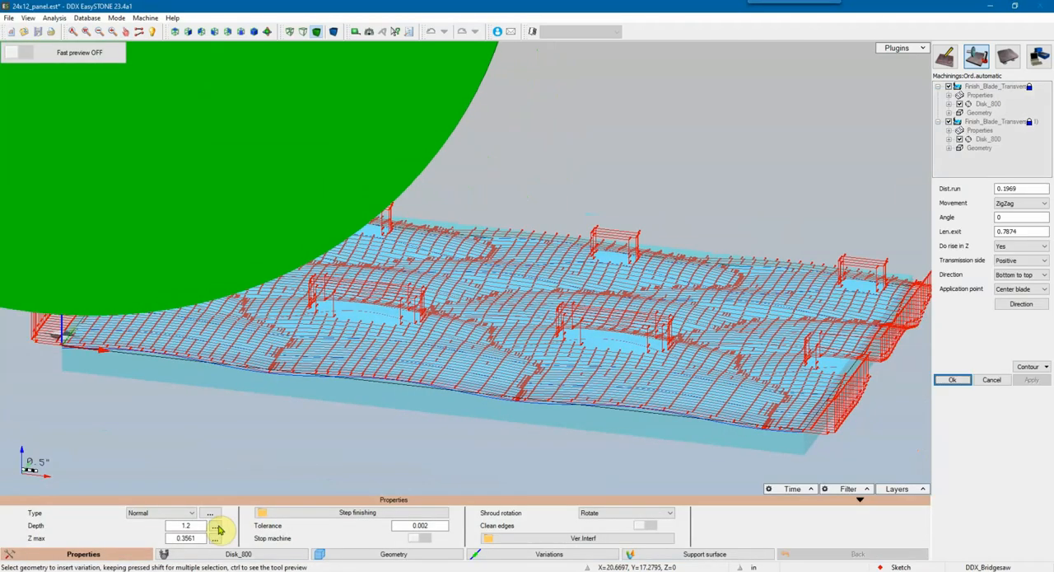
pyautogui.click(191, 512)
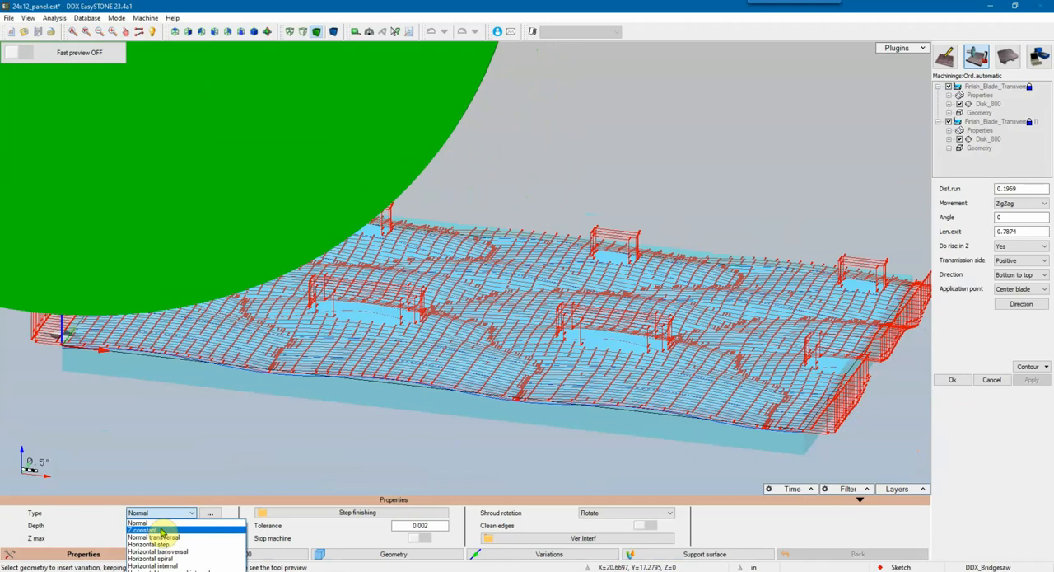
pyautogui.click(156, 537)
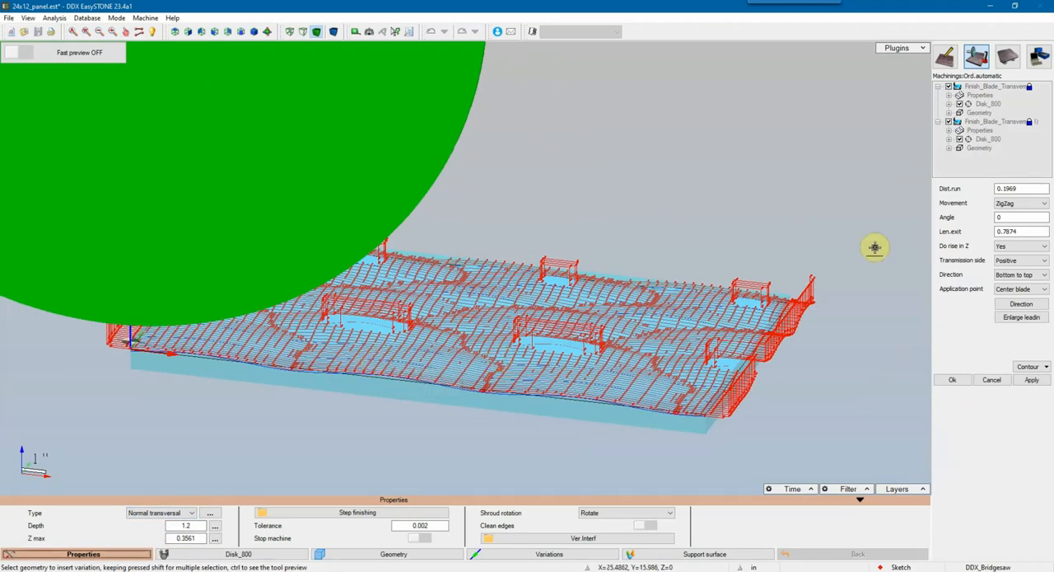
# Step: Set the duplicate's run distance to 0.3, exit length to 0.1 and rise in Z to No, and apply the values
pyautogui.doubleClick(1023, 188)
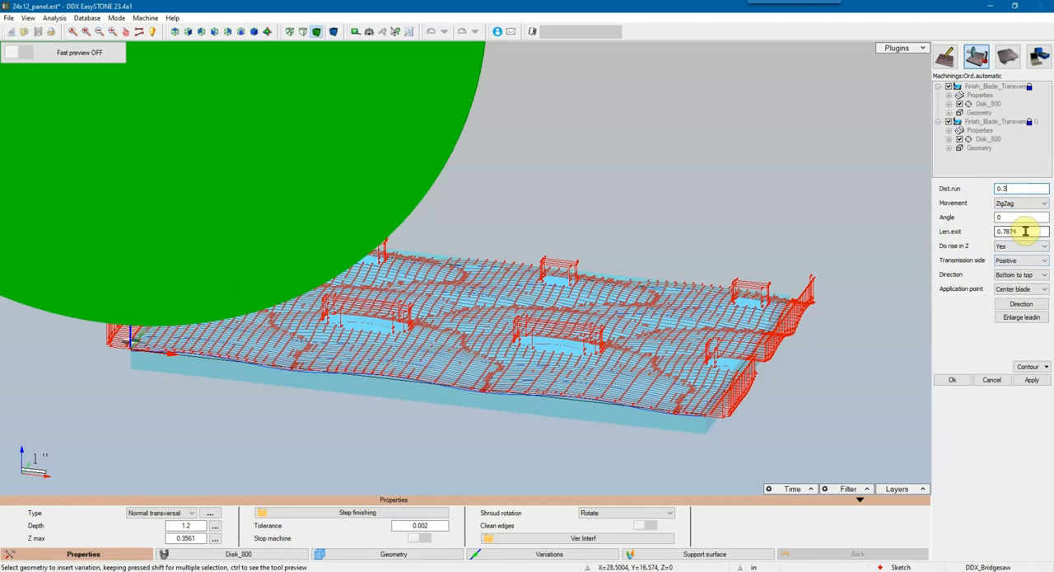
pyautogui.moveTo(1022, 232); pyautogui.dragTo(974, 237)
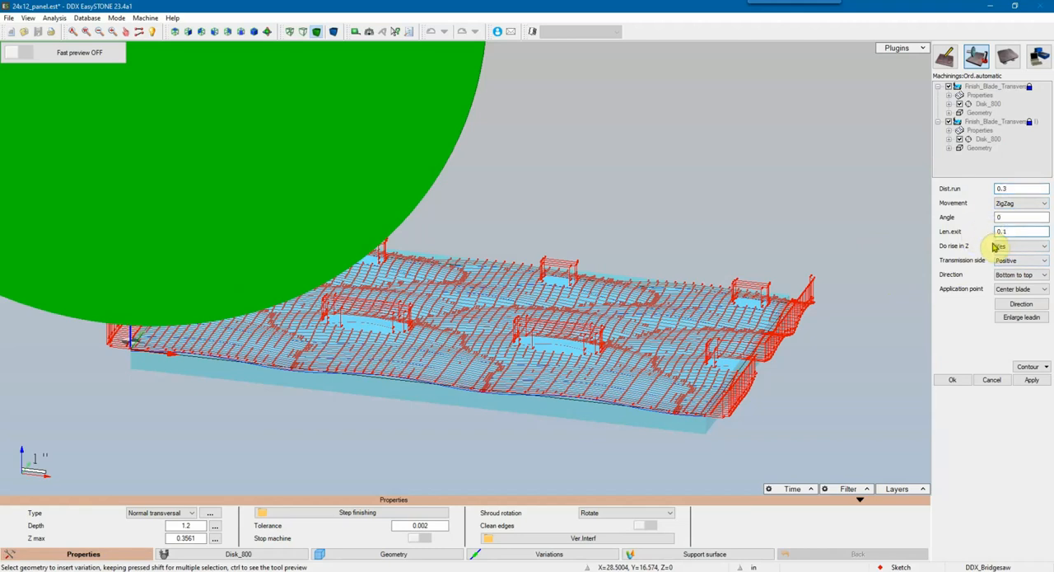
pyautogui.click(1020, 247)
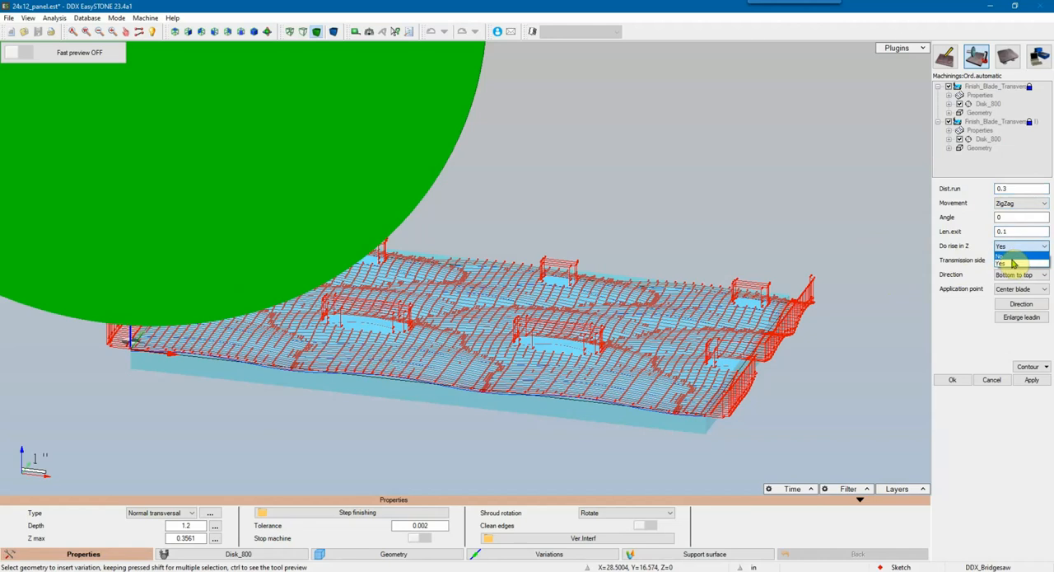
pyautogui.click(1012, 262)
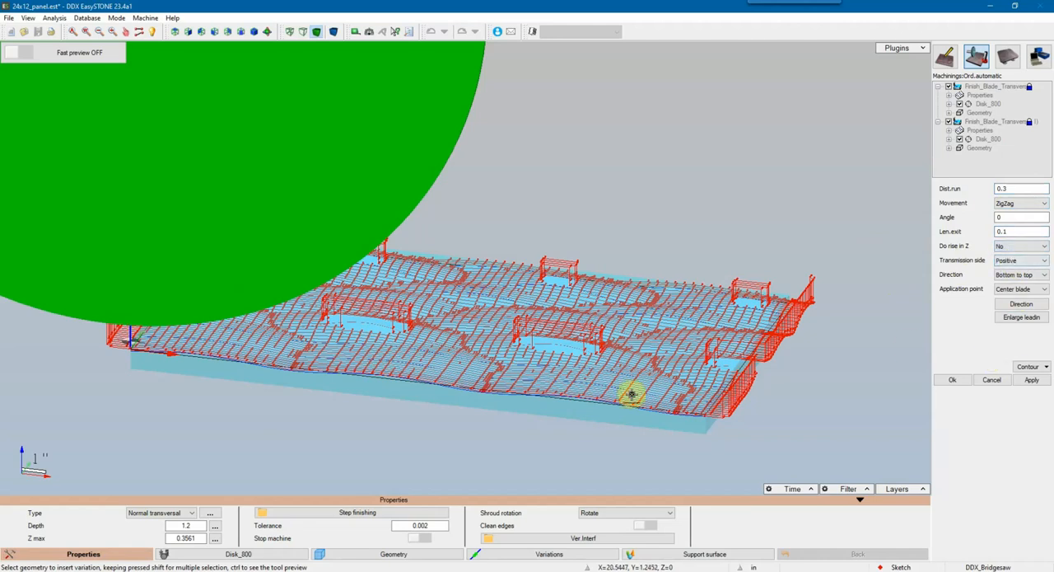
pyautogui.click(1032, 382)
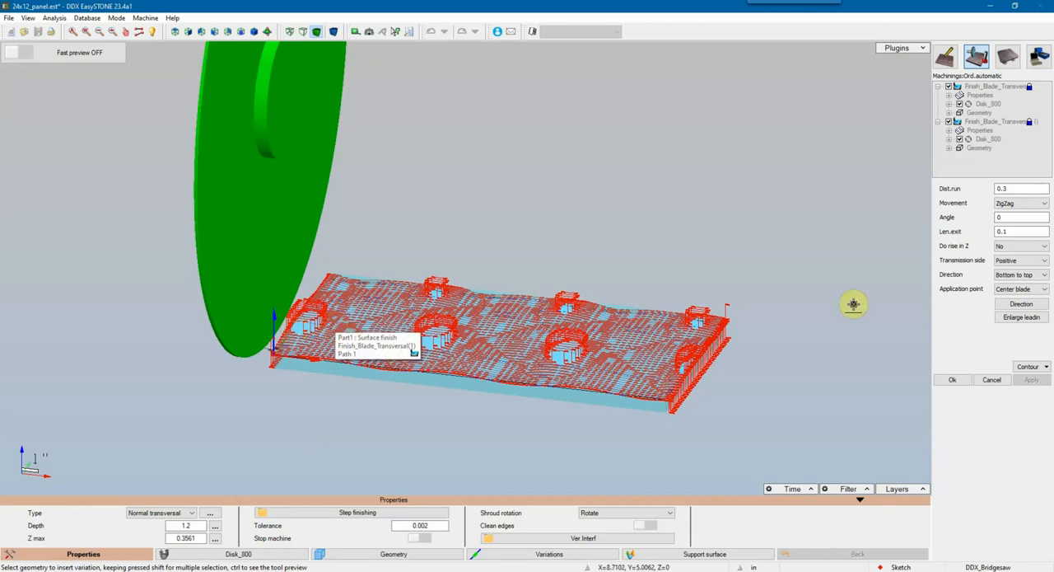
# Step: Set the duplicated transversal finishing pass's angle to 90 and apply it
pyautogui.click(1021, 217)
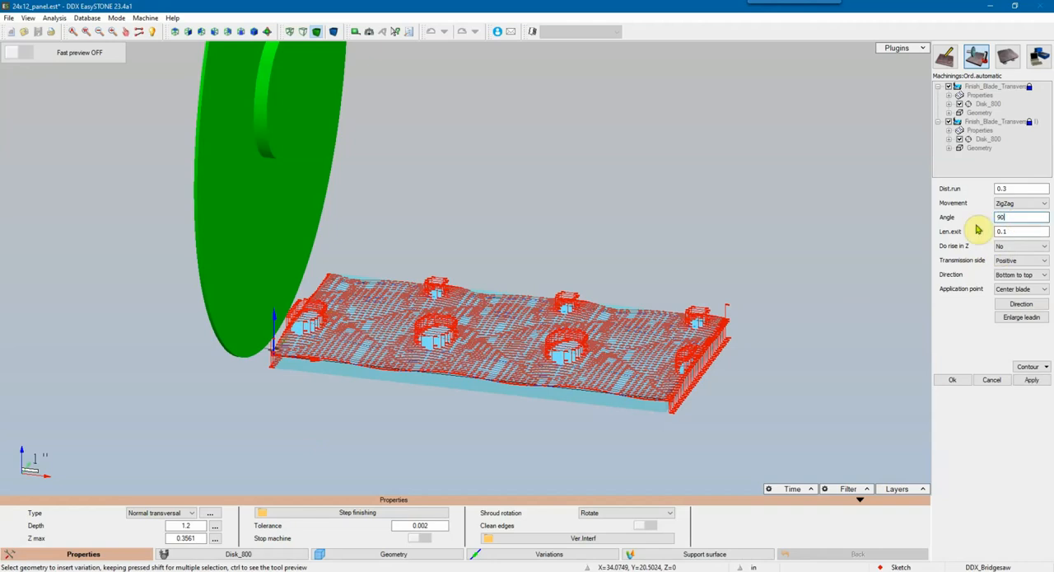
pyautogui.click(1030, 379)
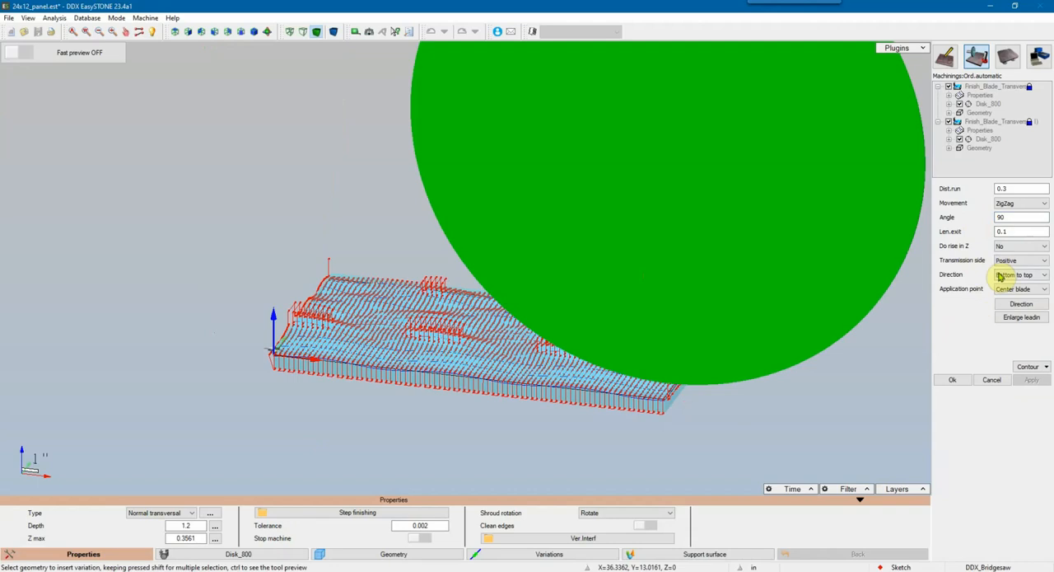
pyautogui.moveTo(352, 395); pyautogui.dragTo(333, 395, button='middle')
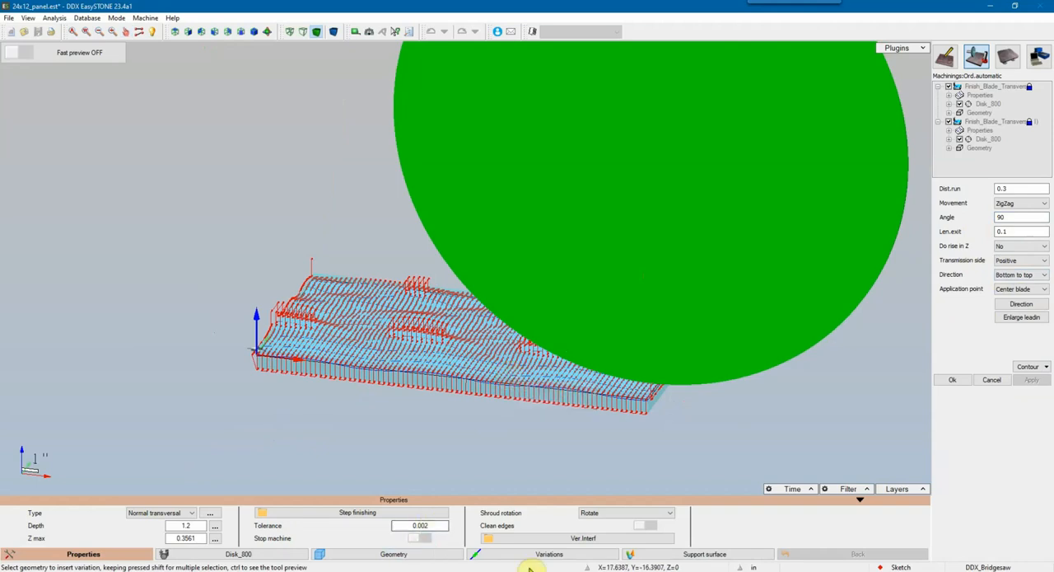
# Step: Set the surface overmaterial of Disk_800 in the duplicated operation to 0 and apply it
pyautogui.click(268, 553)
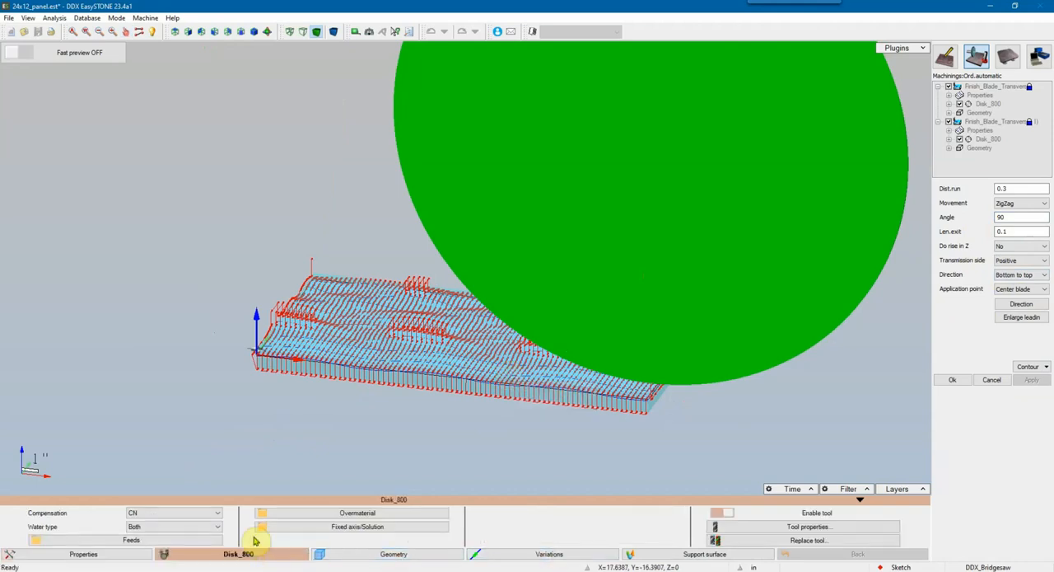
pyautogui.click(360, 514)
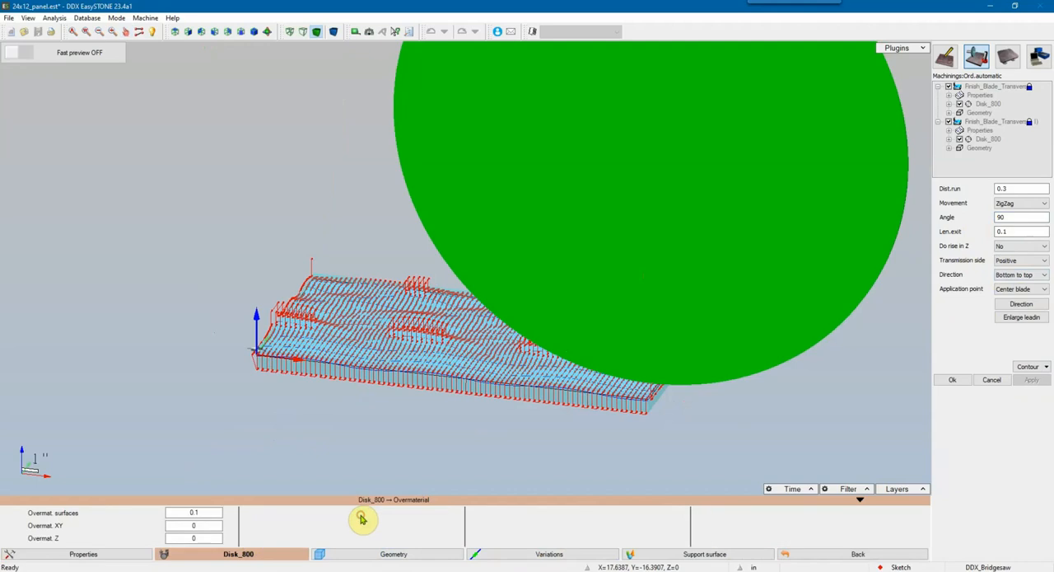
pyautogui.doubleClick(176, 515)
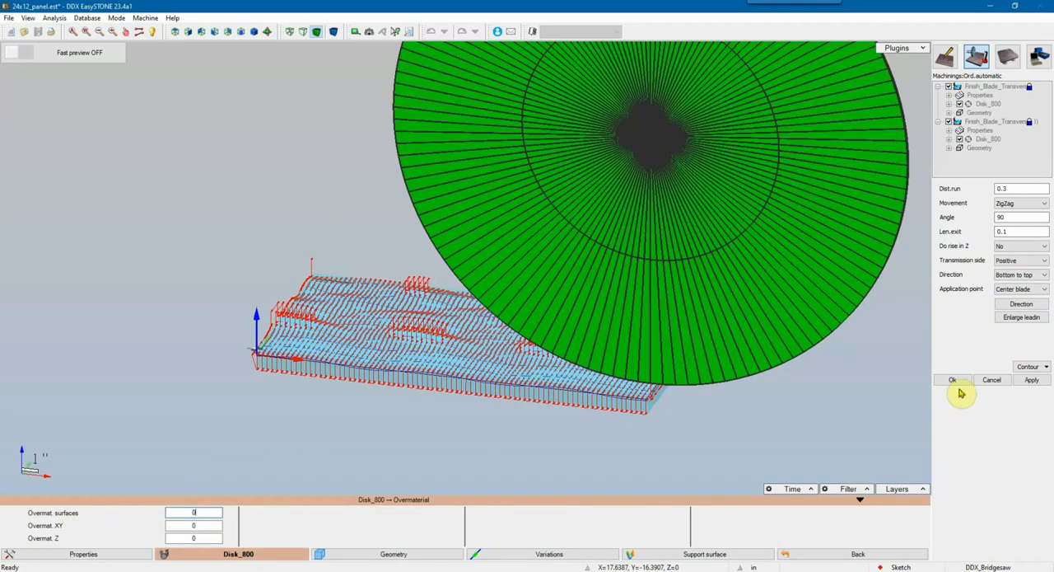
pyautogui.click(1028, 380)
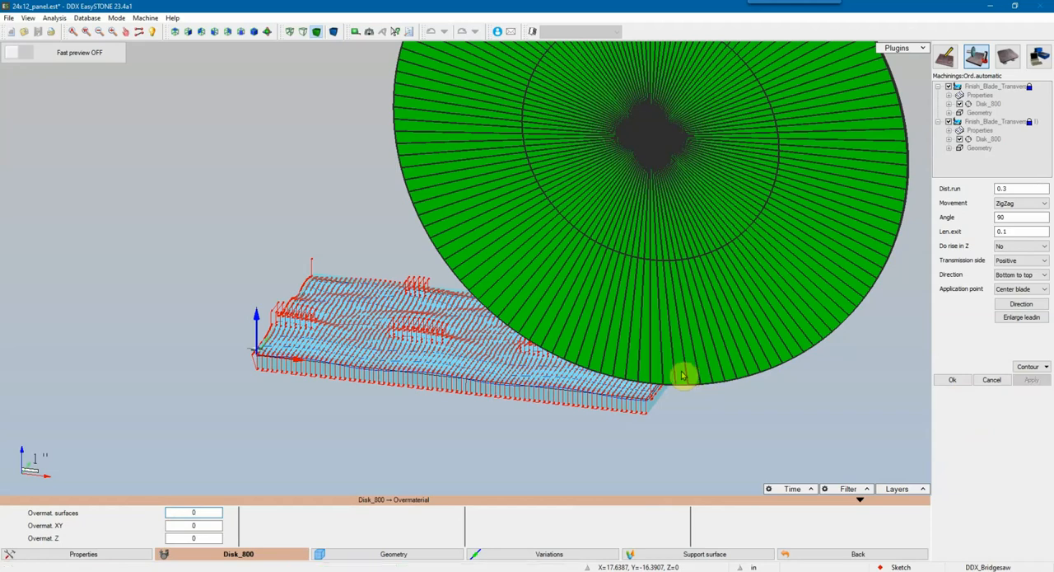
# Step: Set the duplicated operation's exit length to 0 and apply the change
pyautogui.scroll(5, 325, 374)
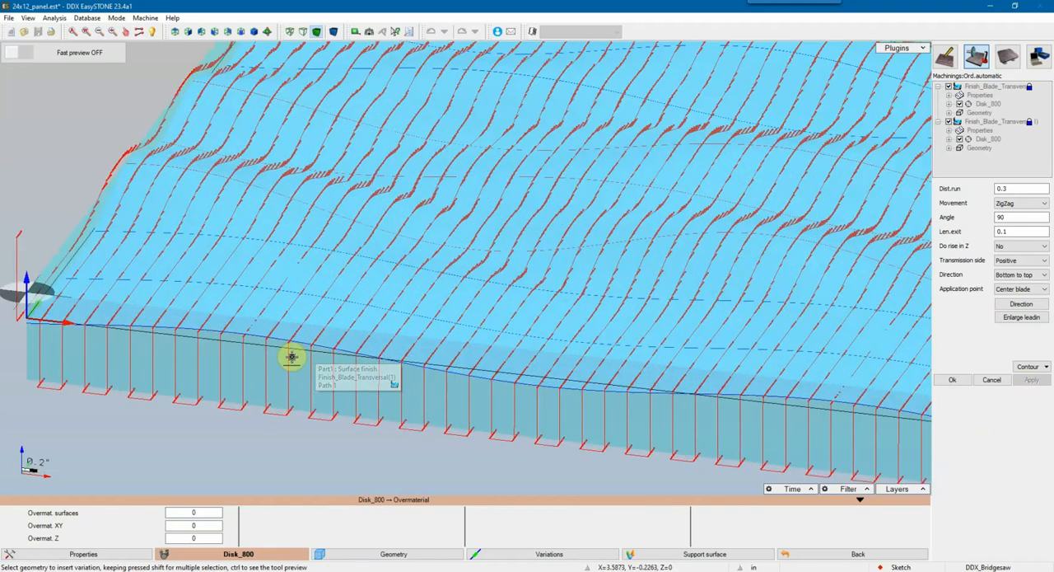
pyautogui.scroll(-1, 290, 344)
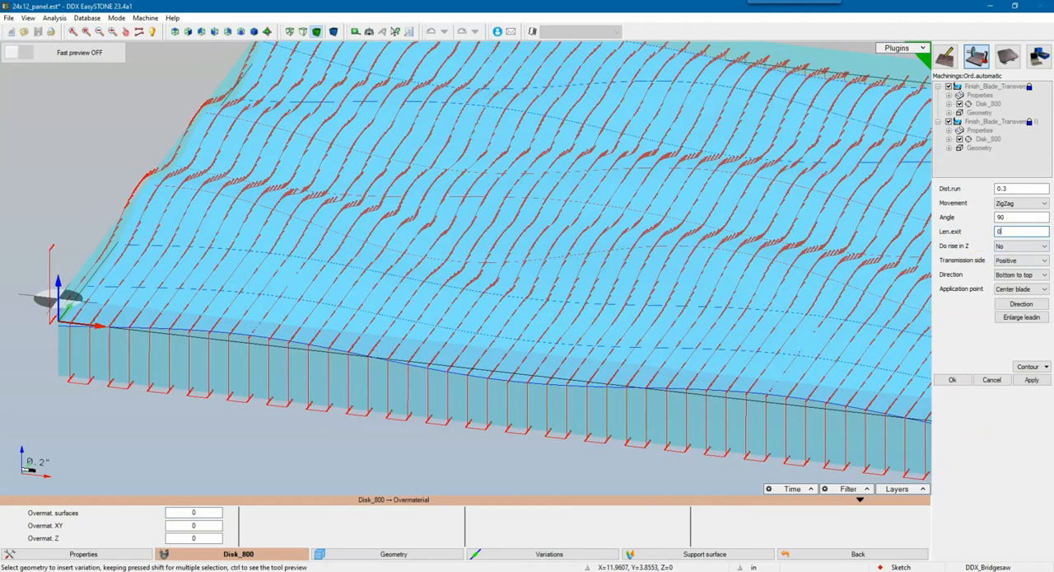
pyautogui.click(1040, 380)
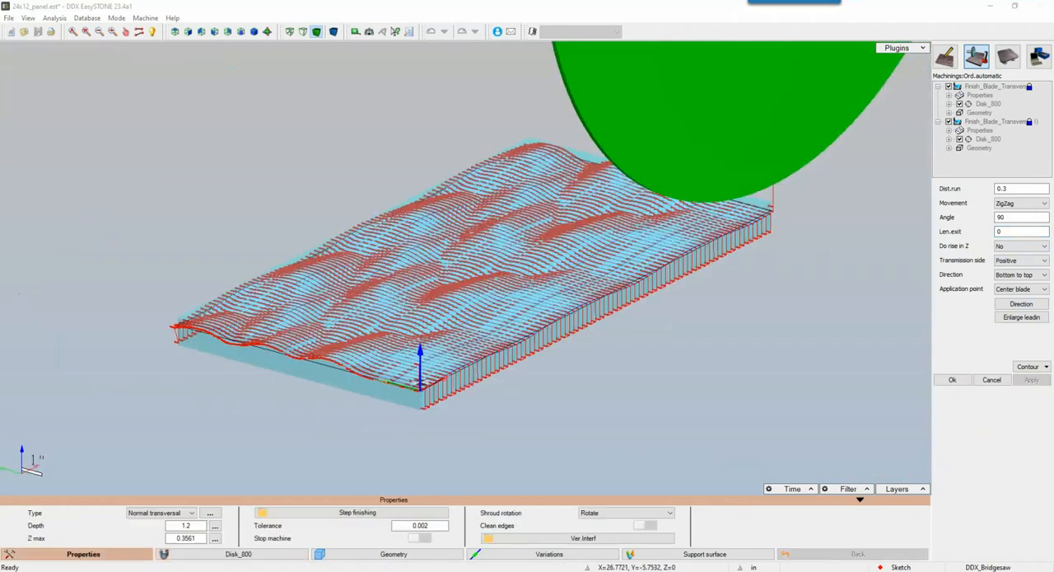
# Step: Limit the duplicated pass to the surfaces contour with No offset and apply it
pyautogui.click(1029, 368)
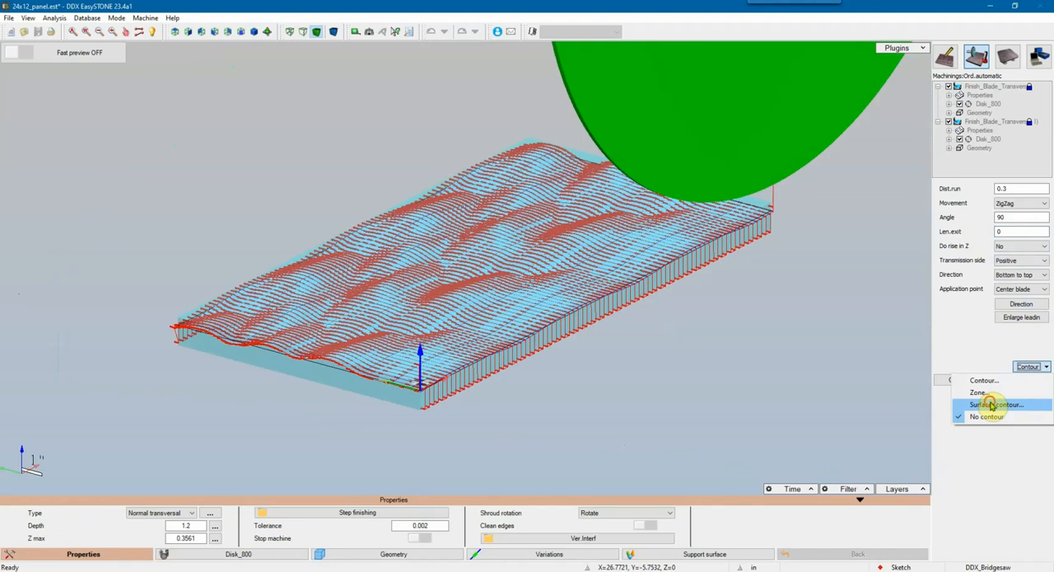
pyautogui.click(992, 404)
pyautogui.click(1014, 205)
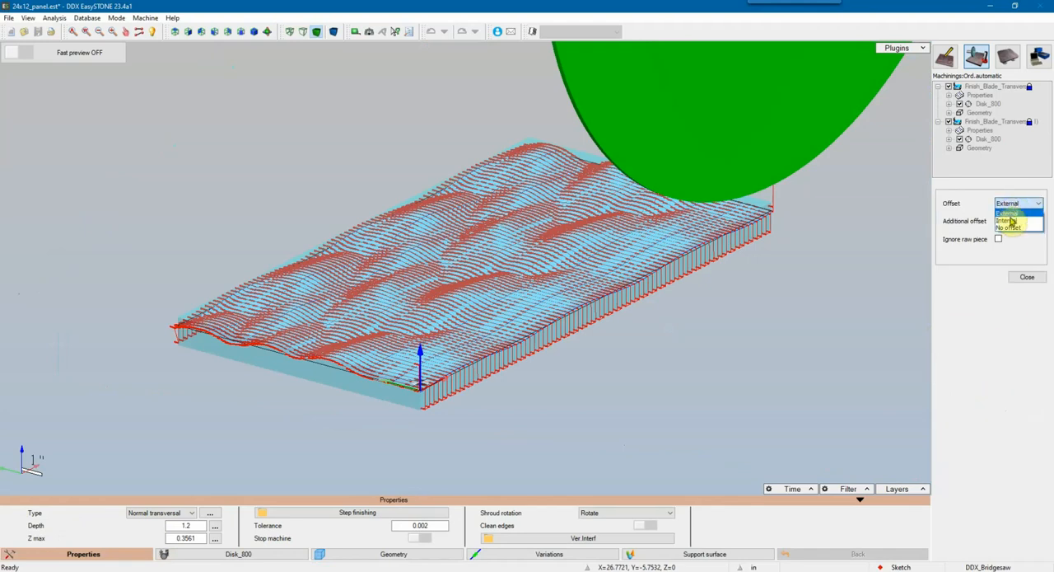
pyautogui.click(1013, 230)
pyautogui.click(1028, 278)
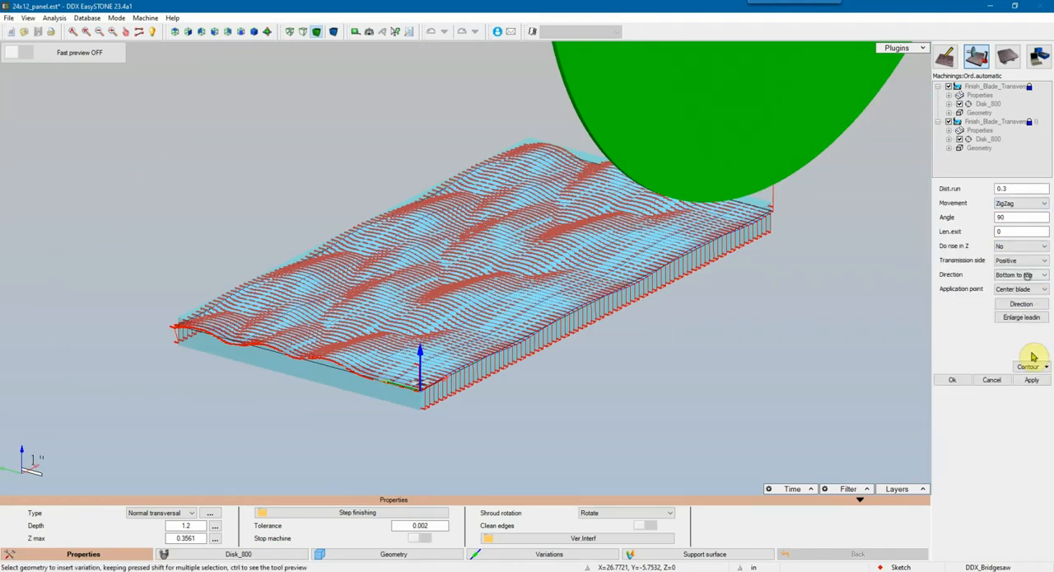
pyautogui.click(1033, 380)
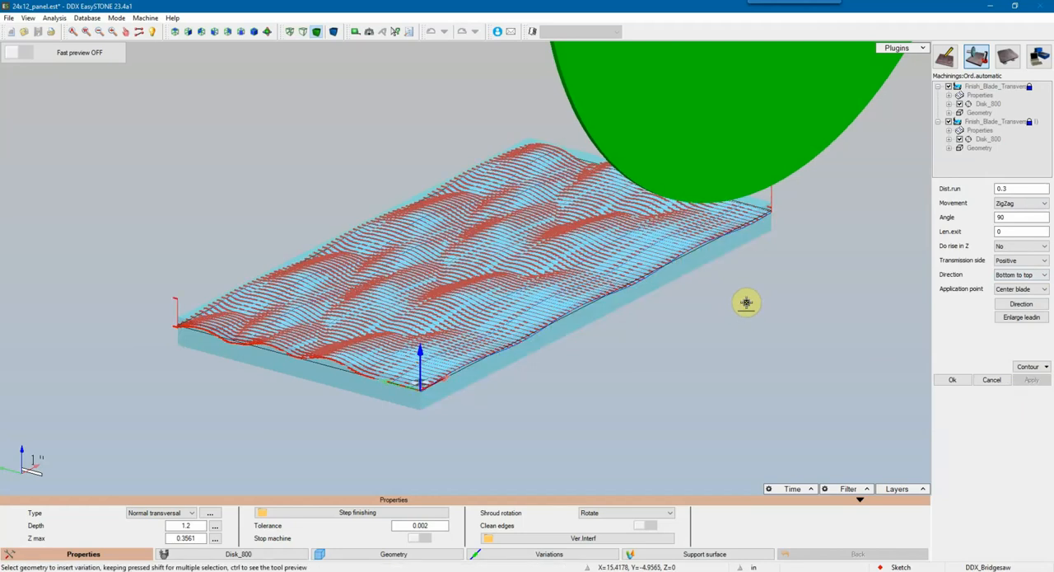
# Step: Check the trimmed toolpath along the panel edge and accept the duplicated machining
pyautogui.scroll(5, 626, 309)
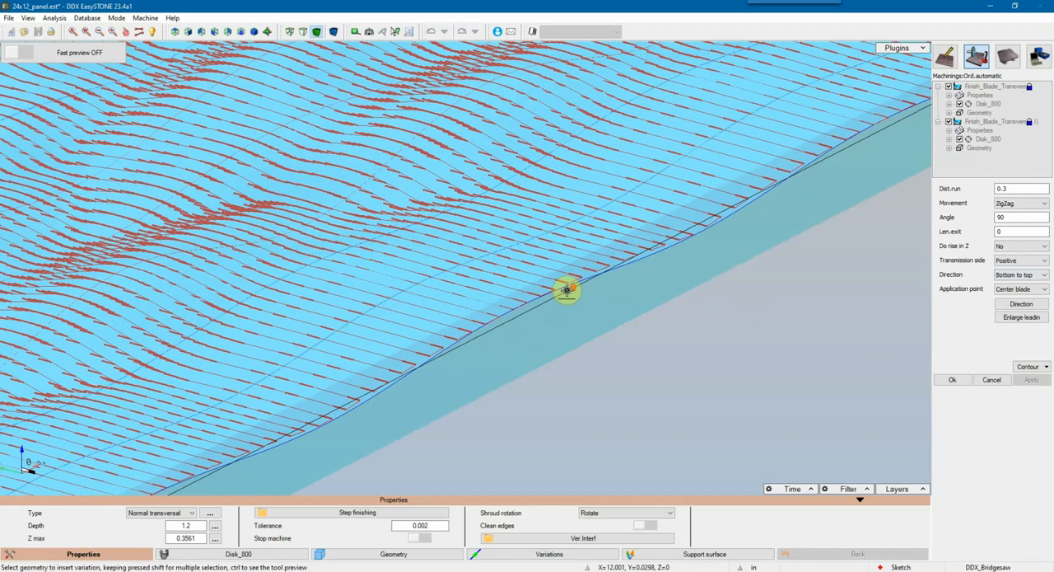
pyautogui.scroll(2, 567, 290)
pyautogui.scroll(-8, 569, 290)
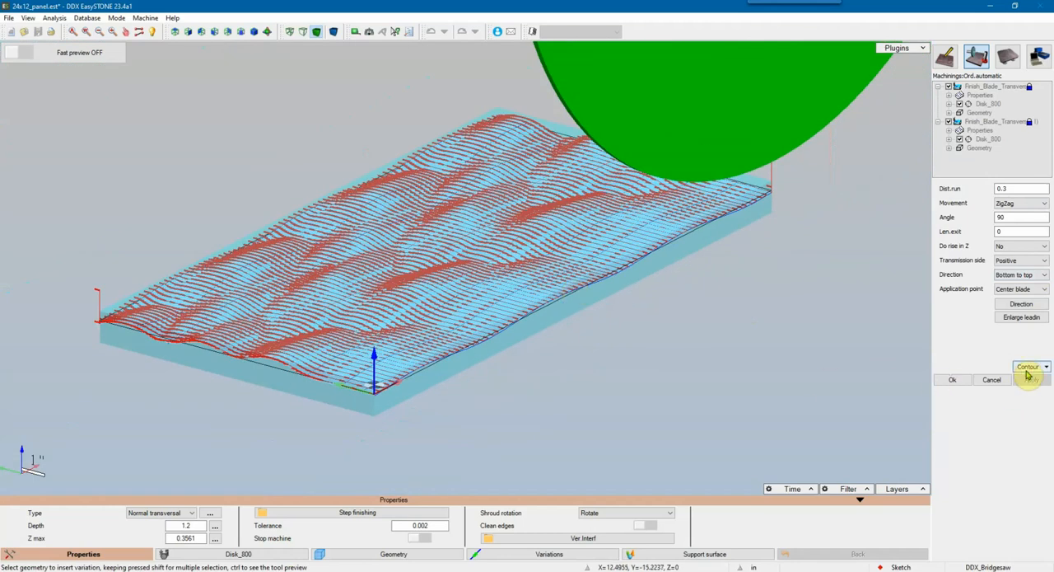
pyautogui.click(1026, 367)
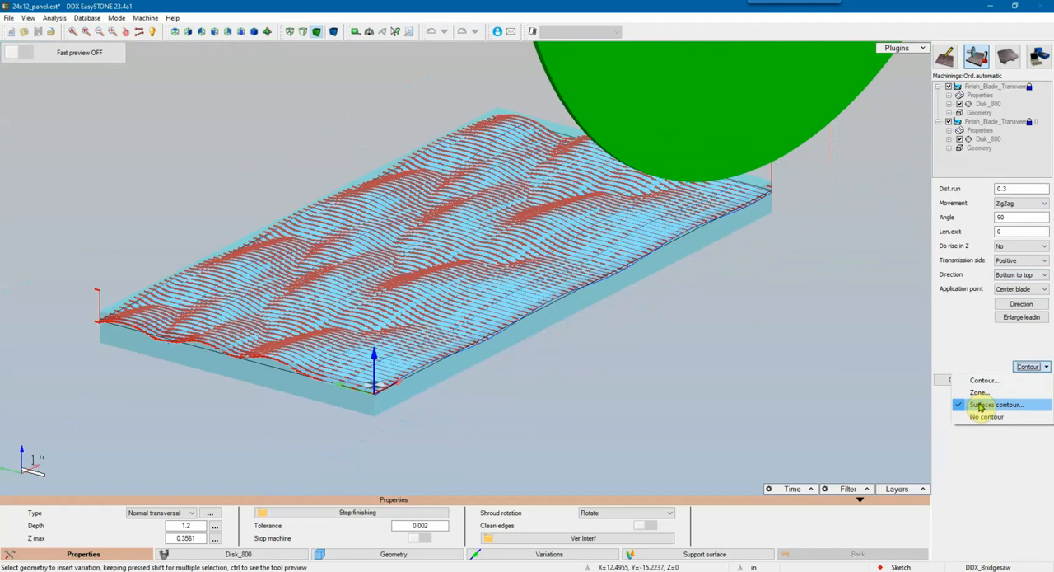
pyautogui.click(790, 286)
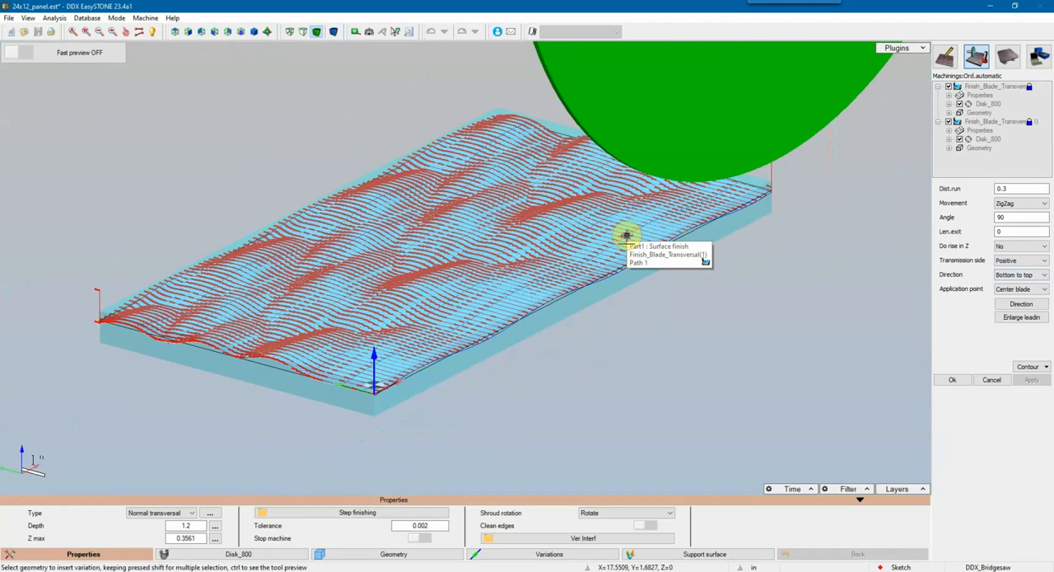
pyautogui.scroll(-1, 626, 237)
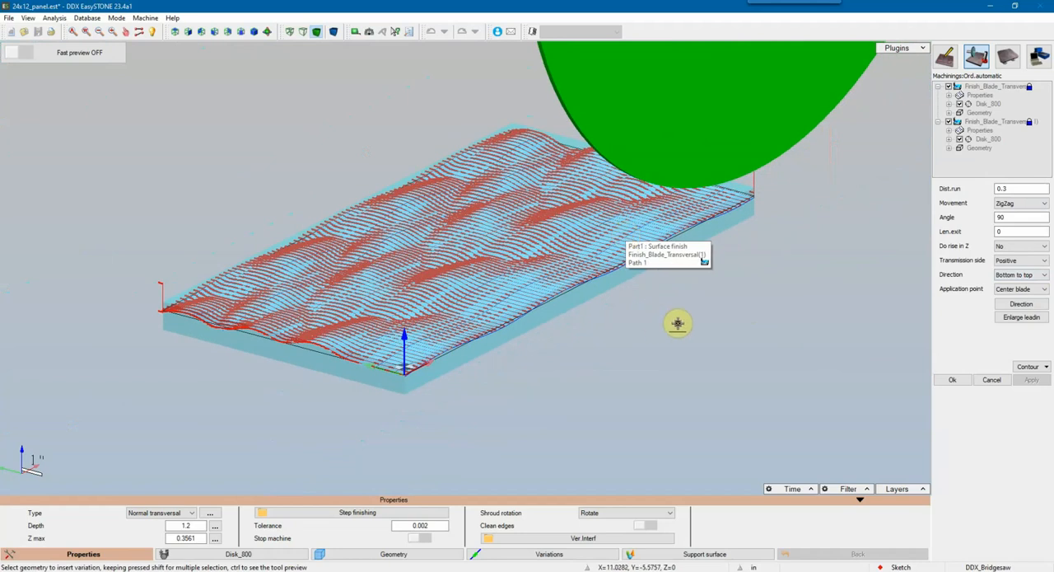
pyautogui.click(953, 380)
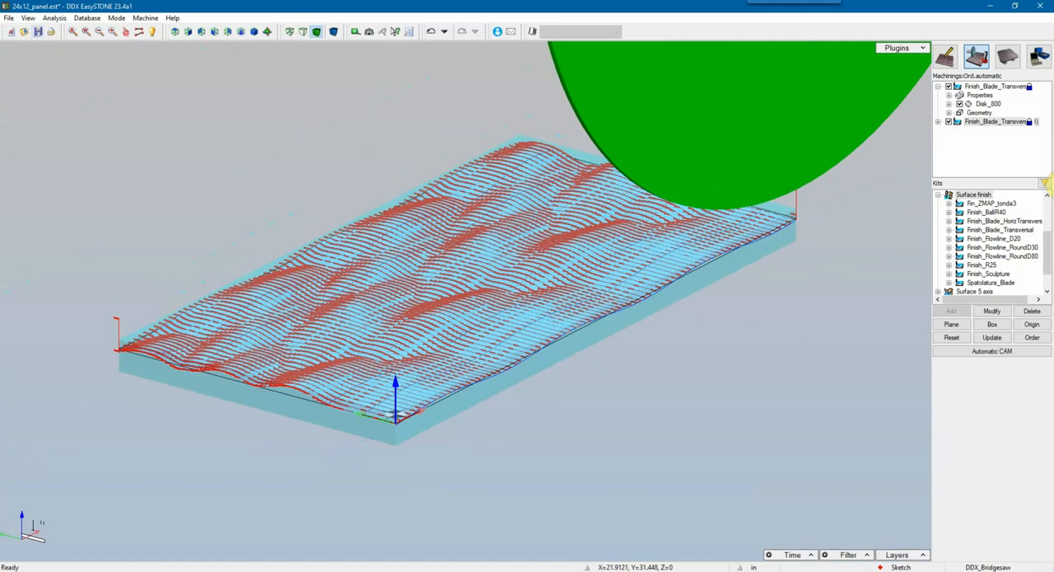
# Step: Execute virtual milling of the whole program at the Balanced setting
pyautogui.rightClick(987, 123)
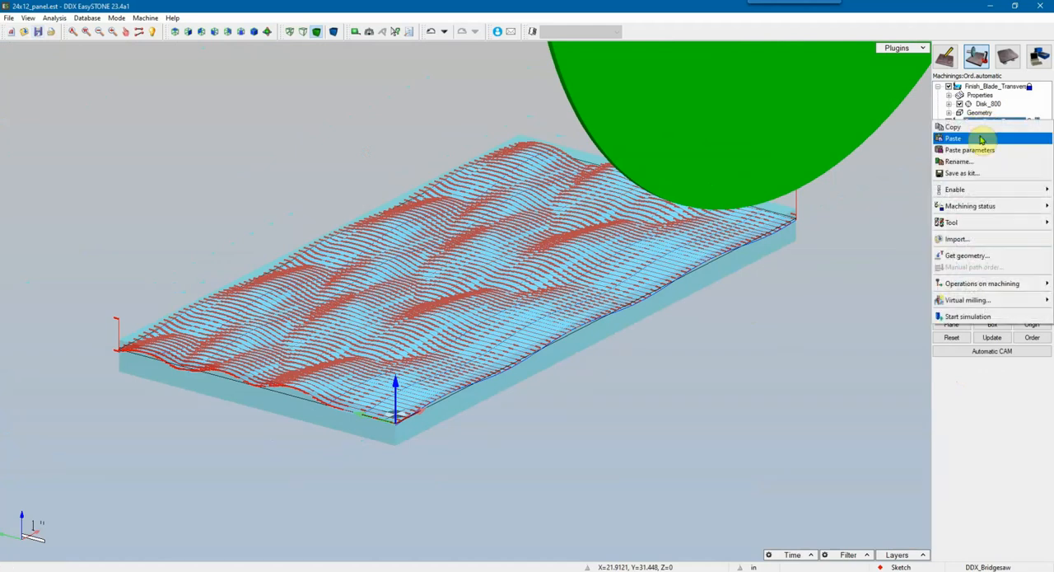
pyautogui.moveTo(981, 303)
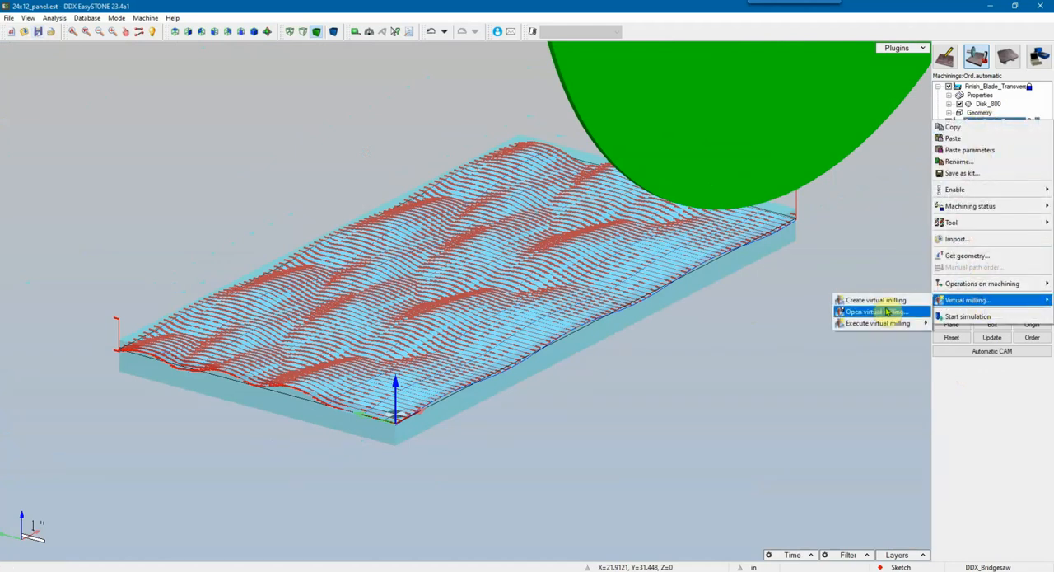
pyautogui.moveTo(876, 322)
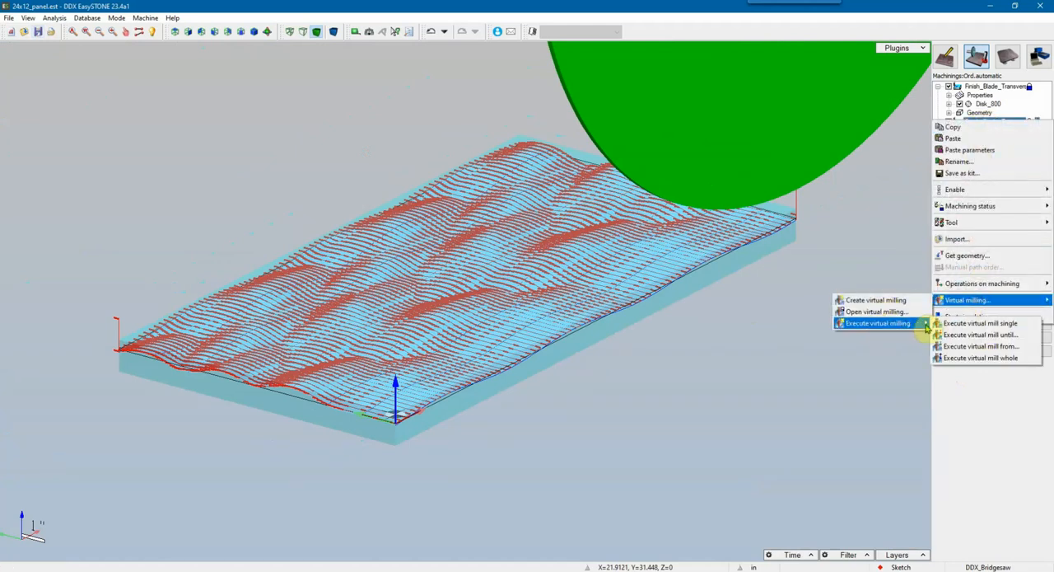
pyautogui.click(981, 359)
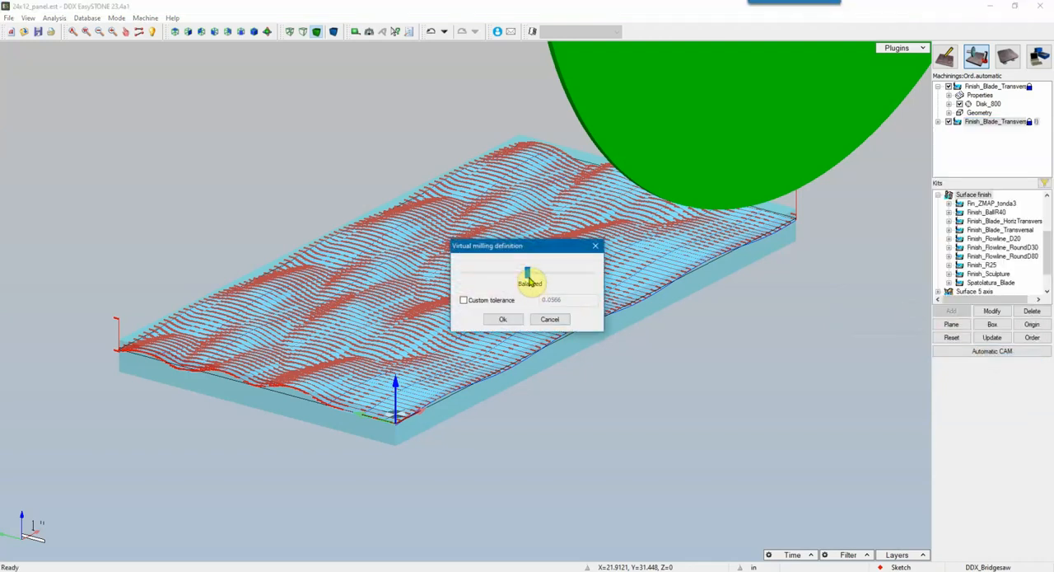
pyautogui.click(504, 320)
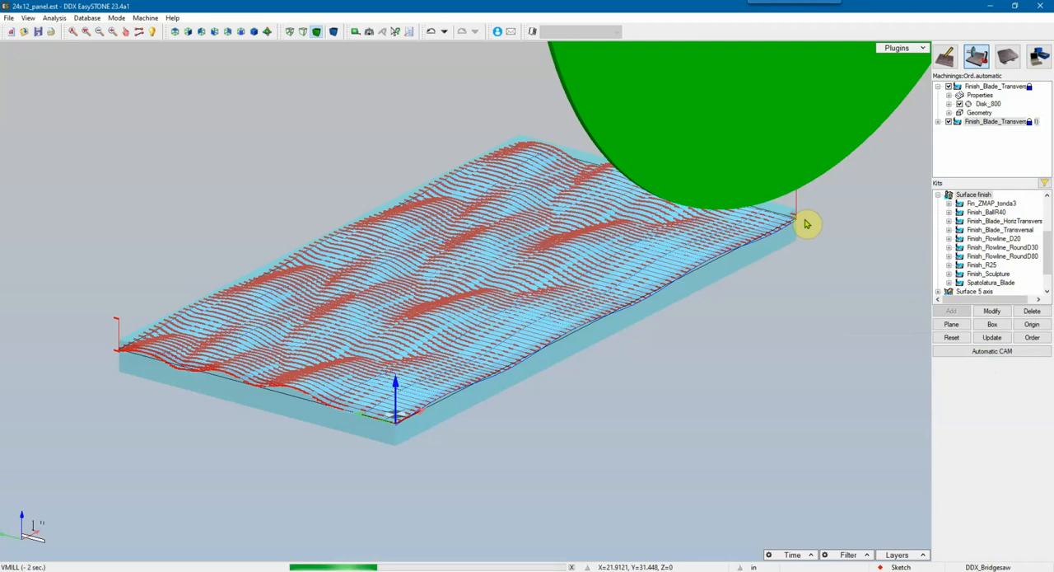
# Step: Open the virtual milling in a separate window, enlarge it and examine the milled wave surface up close
pyautogui.rightClick(988, 123)
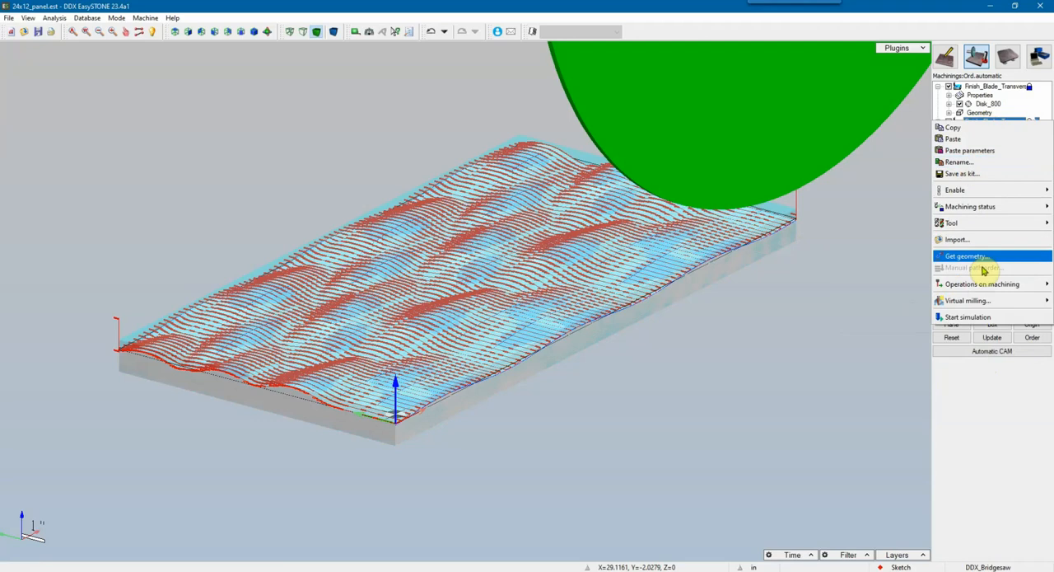
pyautogui.moveTo(972, 300)
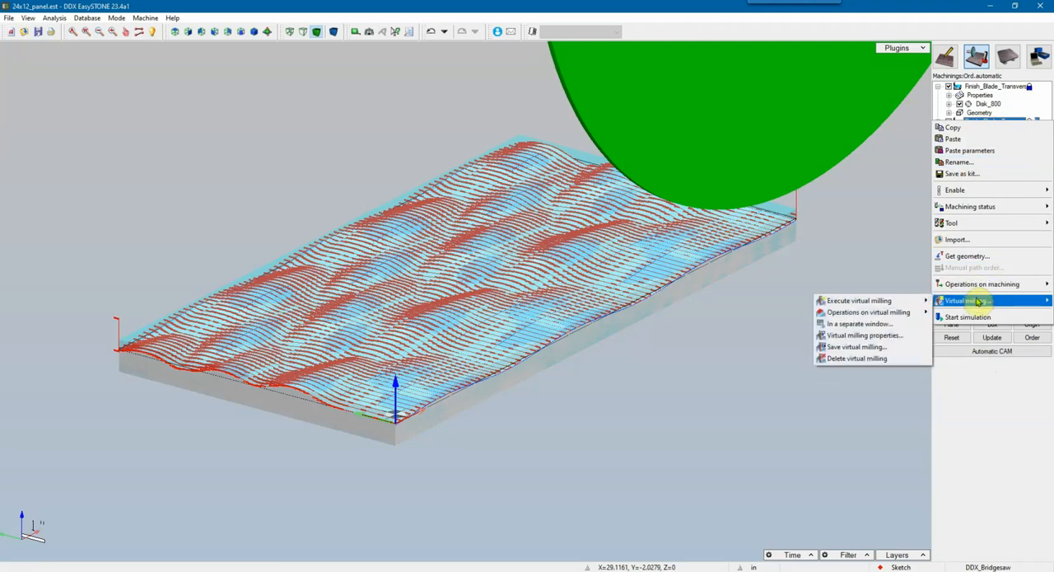
pyautogui.click(865, 323)
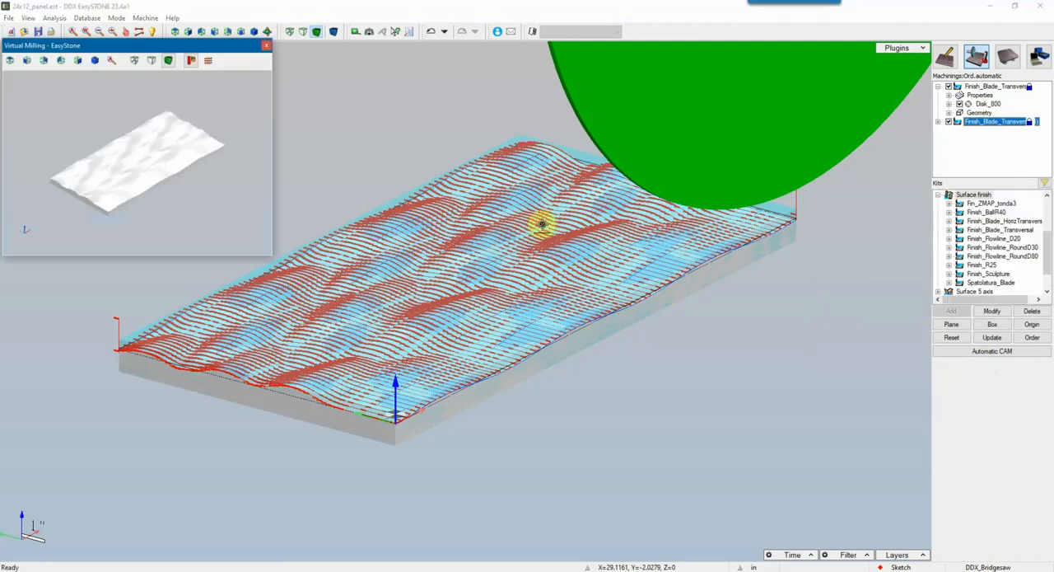
pyautogui.moveTo(272, 257); pyautogui.dragTo(905, 538)
pyautogui.moveTo(467, 324); pyautogui.dragTo(420, 348, button='middle')
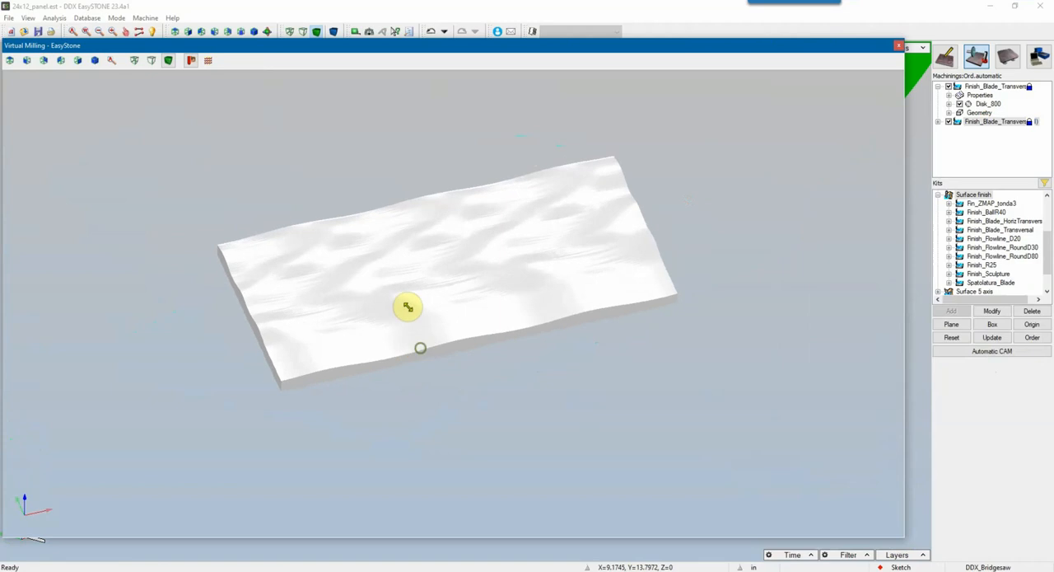
pyautogui.scroll(4, 386, 288)
pyautogui.moveTo(388, 283); pyautogui.dragTo(369, 306, button='middle')
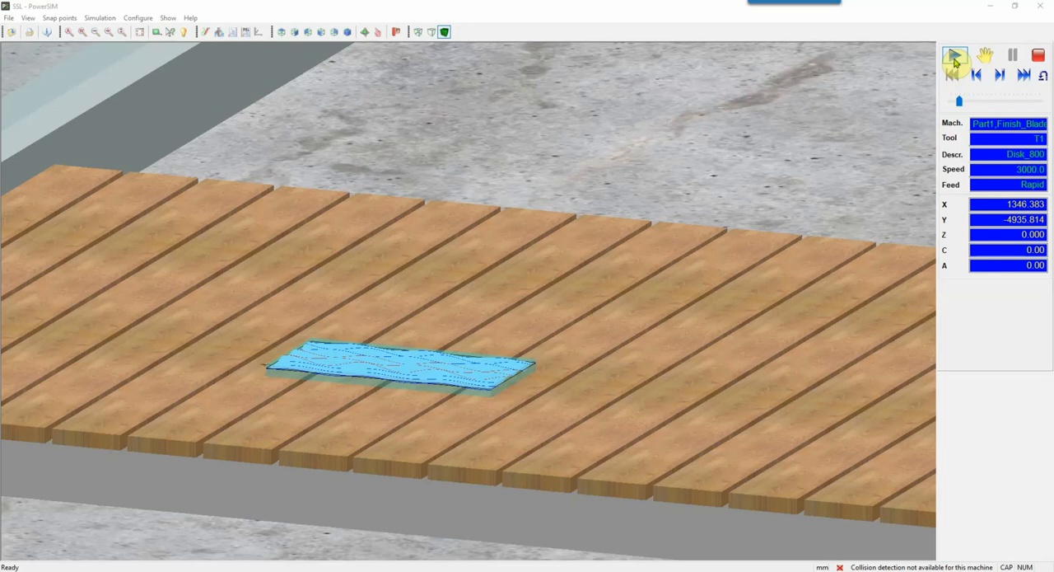
# Step: Run the first blade pass in the PowerSIM machine simulation, raise the playback speed and pause it
pyautogui.click(955, 56)
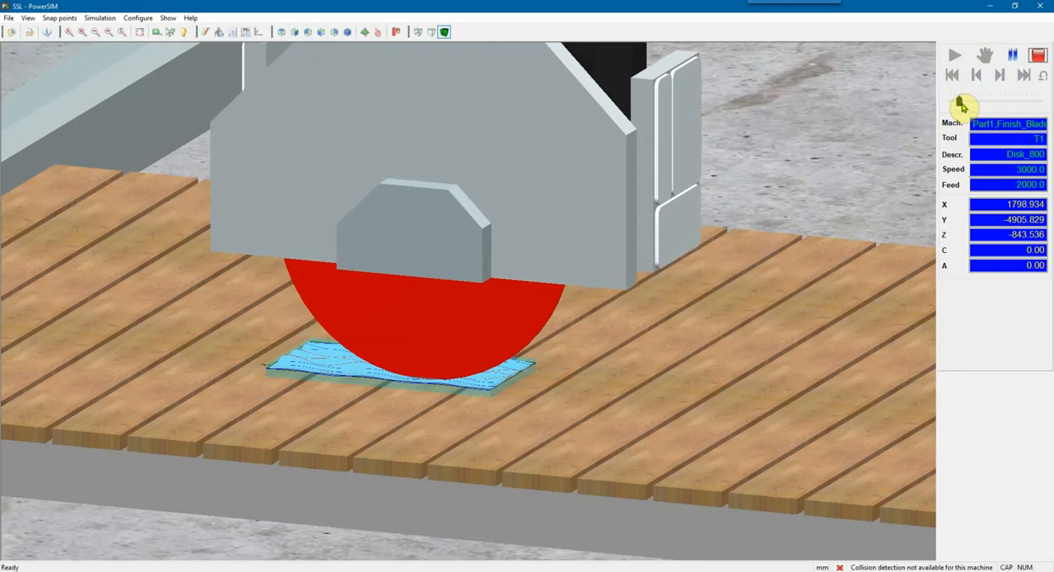
pyautogui.click(973, 103)
pyautogui.click(978, 102)
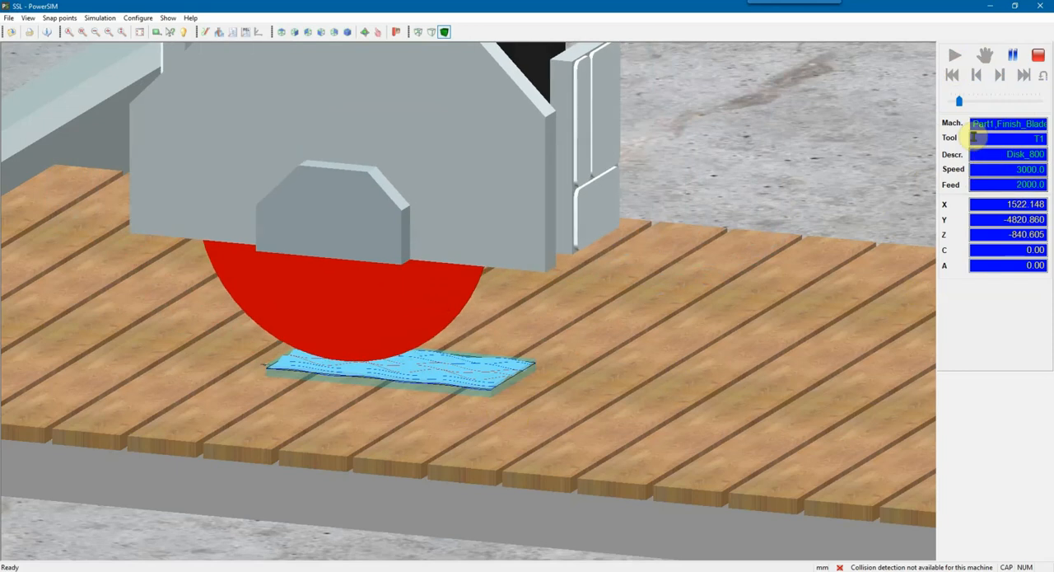
pyautogui.moveTo(961, 101); pyautogui.dragTo(980, 105)
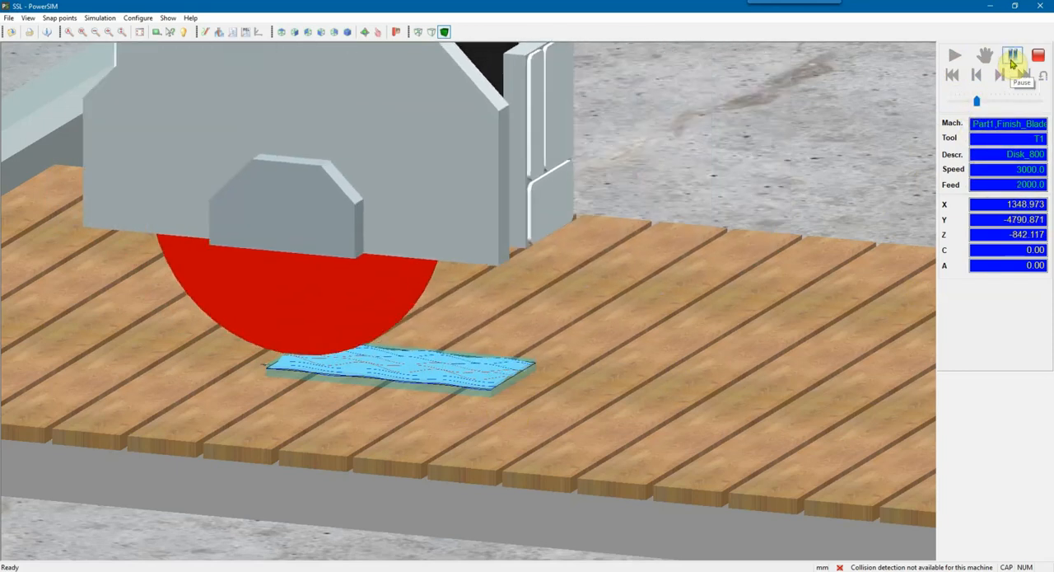
pyautogui.click(1013, 56)
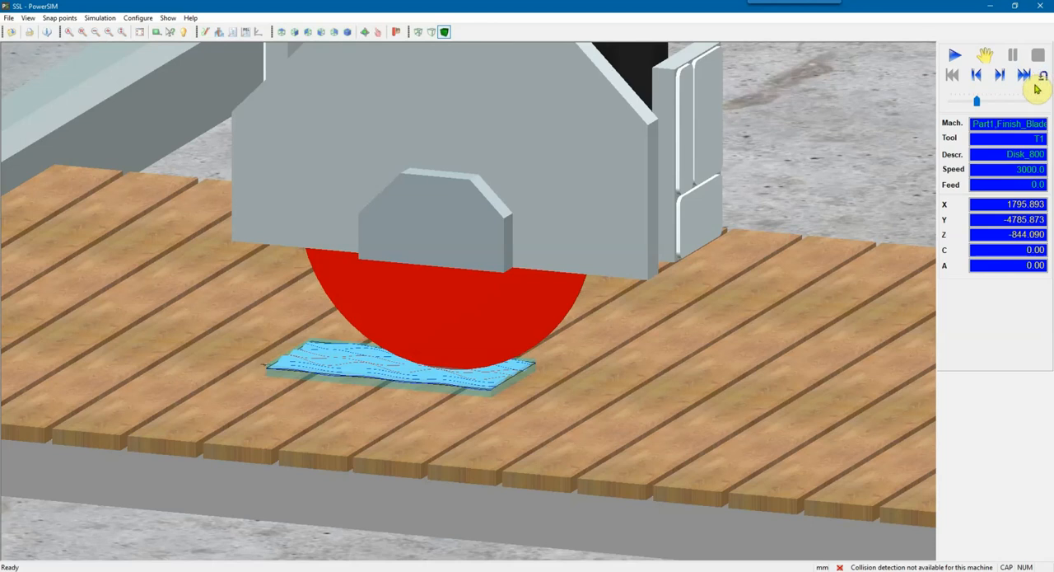
# Step: Jump the simulation to Finish_Blade_Transversal(1), play it at reduced speed and examine the blade's movement over the panel
pyautogui.click(1042, 76)
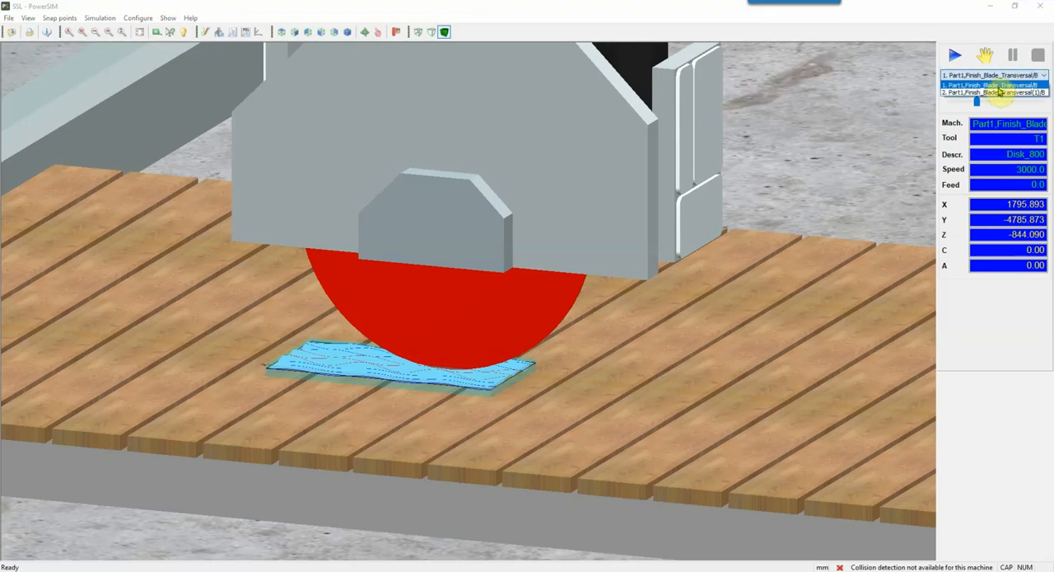
pyautogui.click(998, 93)
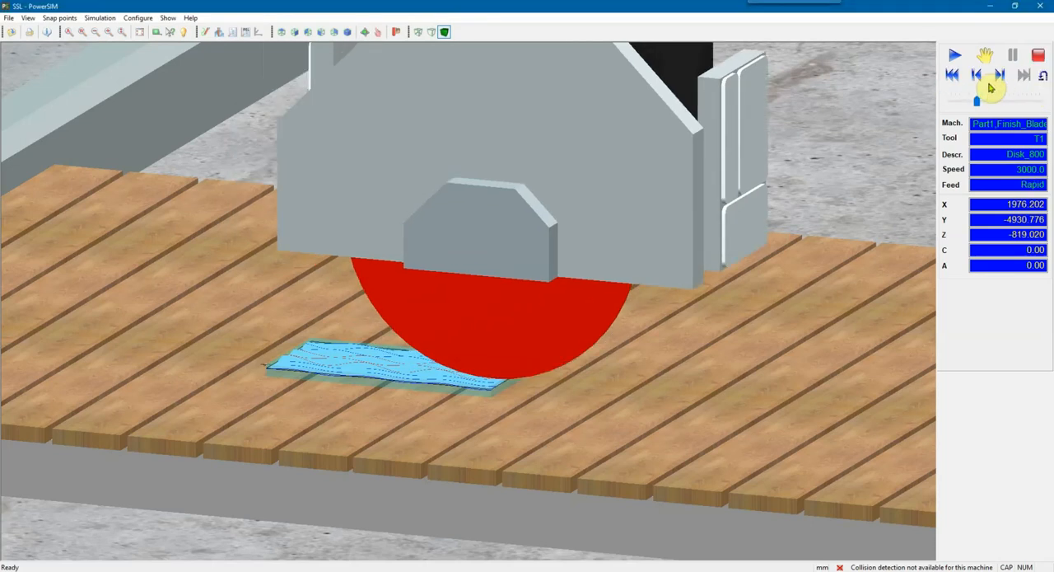
pyautogui.click(954, 56)
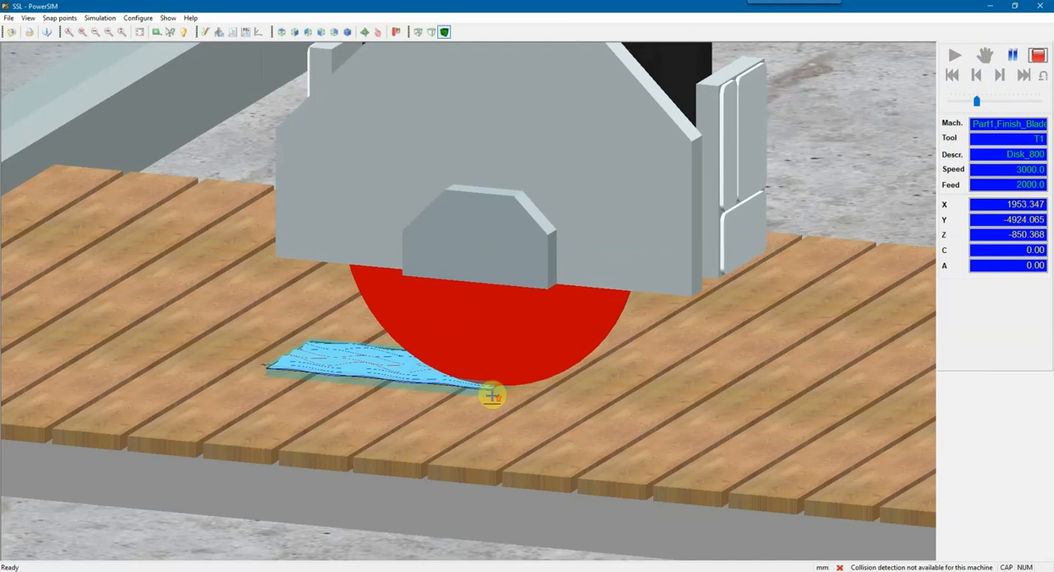
pyautogui.scroll(2, 494, 393)
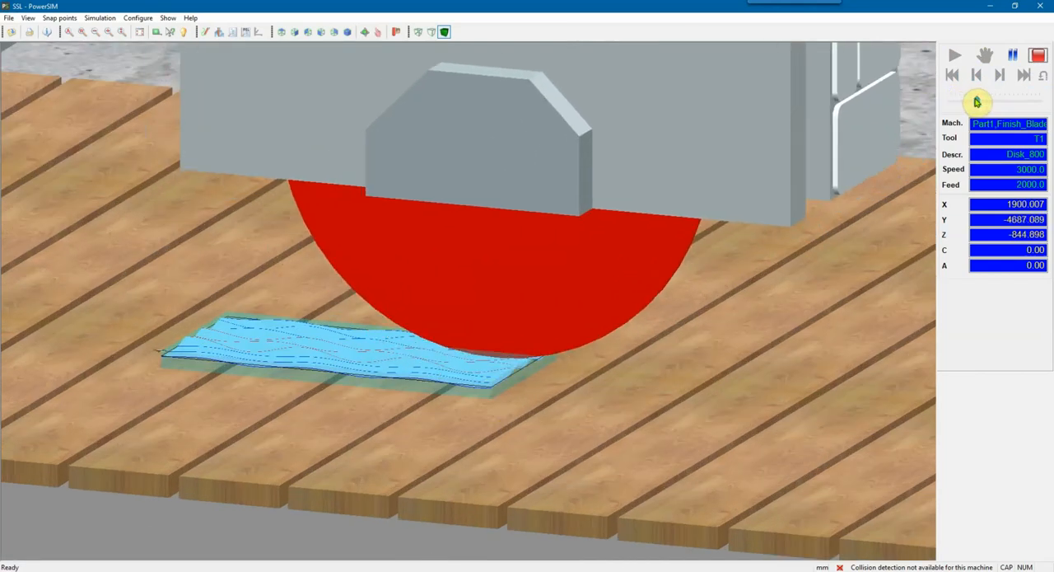
pyautogui.moveTo(973, 101); pyautogui.dragTo(961, 101)
pyautogui.scroll(3, 472, 384)
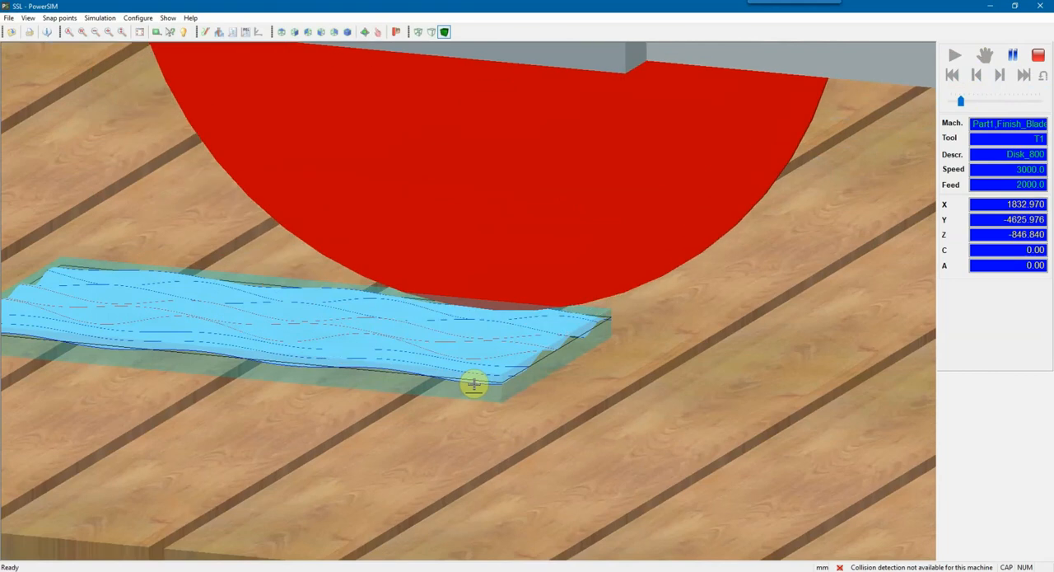
pyautogui.scroll(-1, 470, 385)
pyautogui.moveTo(465, 383); pyautogui.dragTo(600, 388, button='middle')
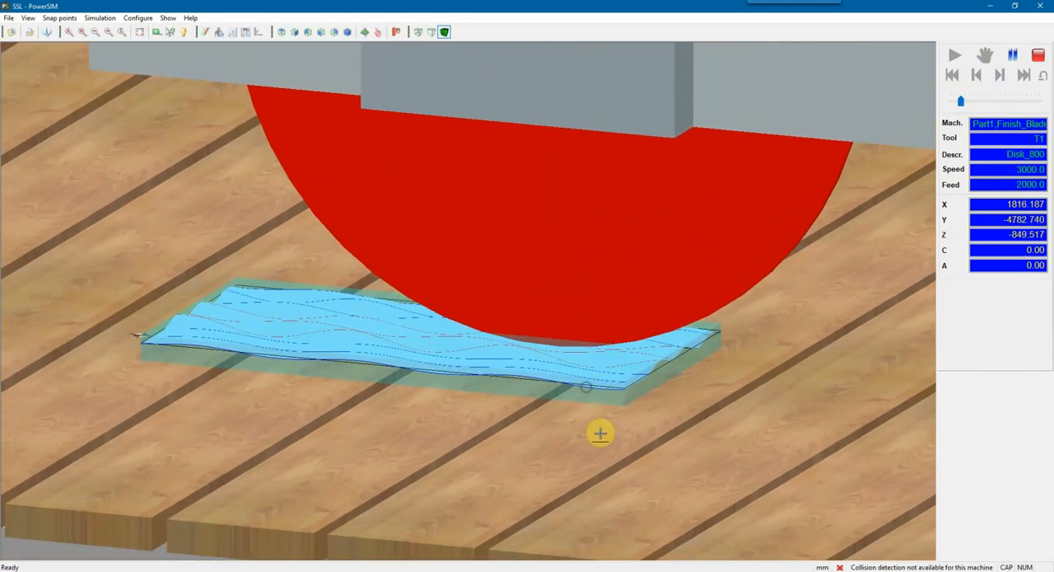